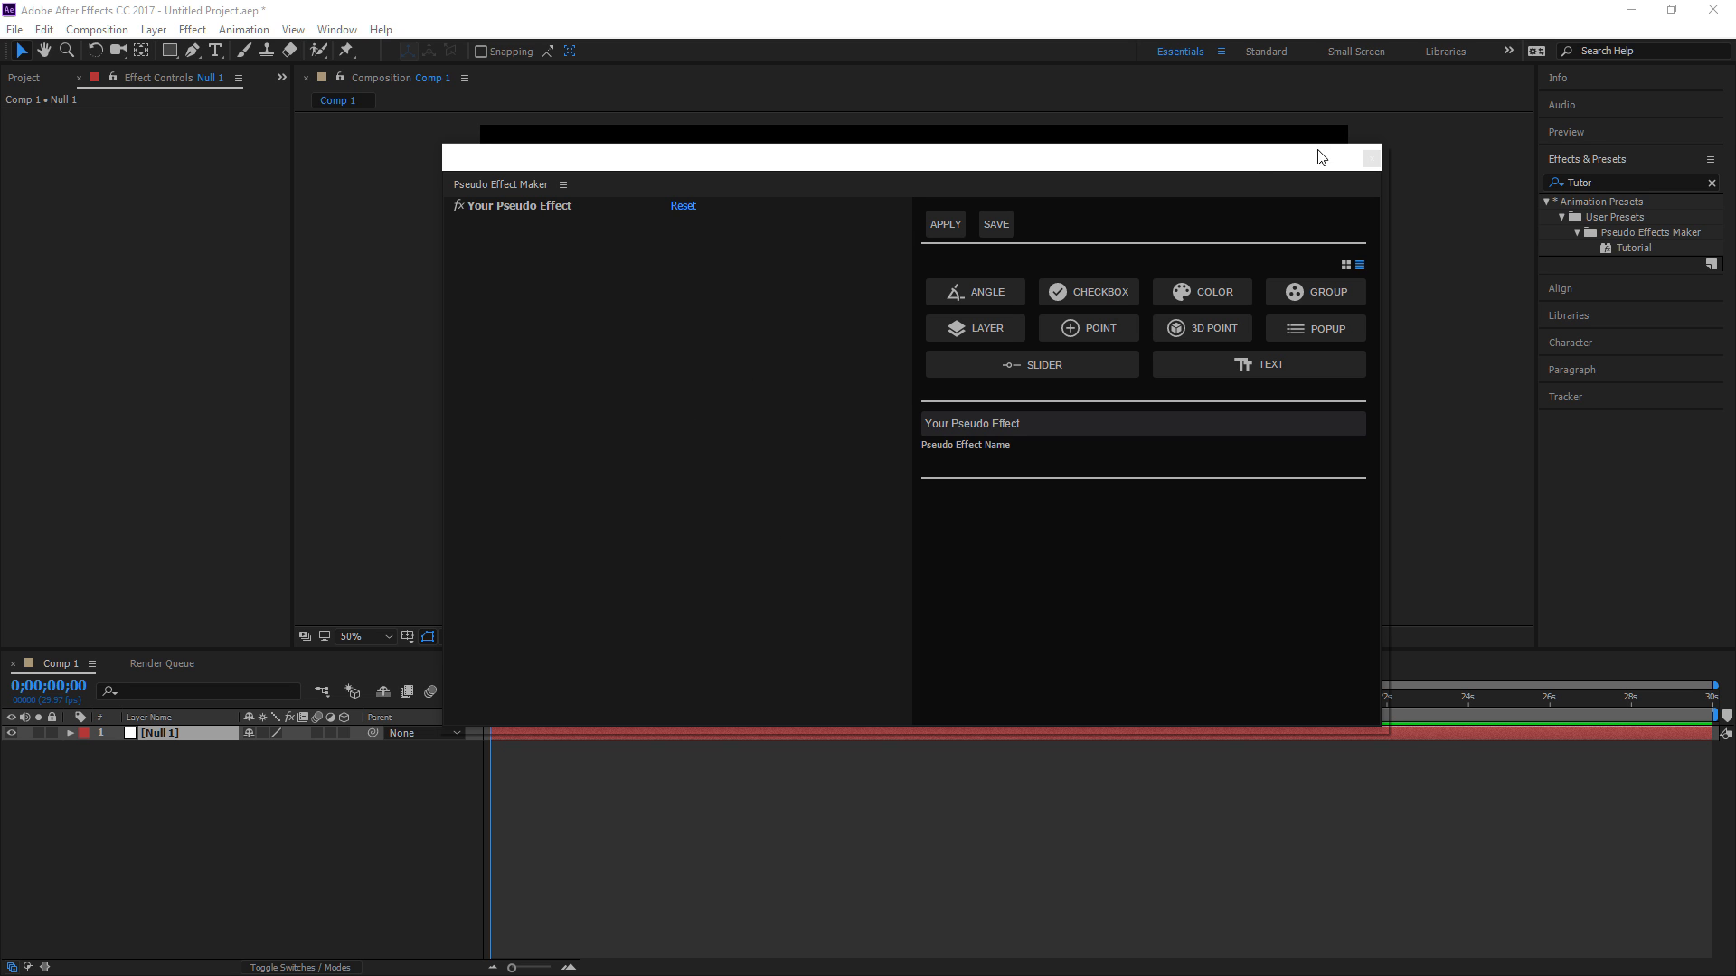
Close the Pseudo Effect Maker panel and view the list of available extensions.
{"action": "left_click", "coordinate": [1371, 158]}
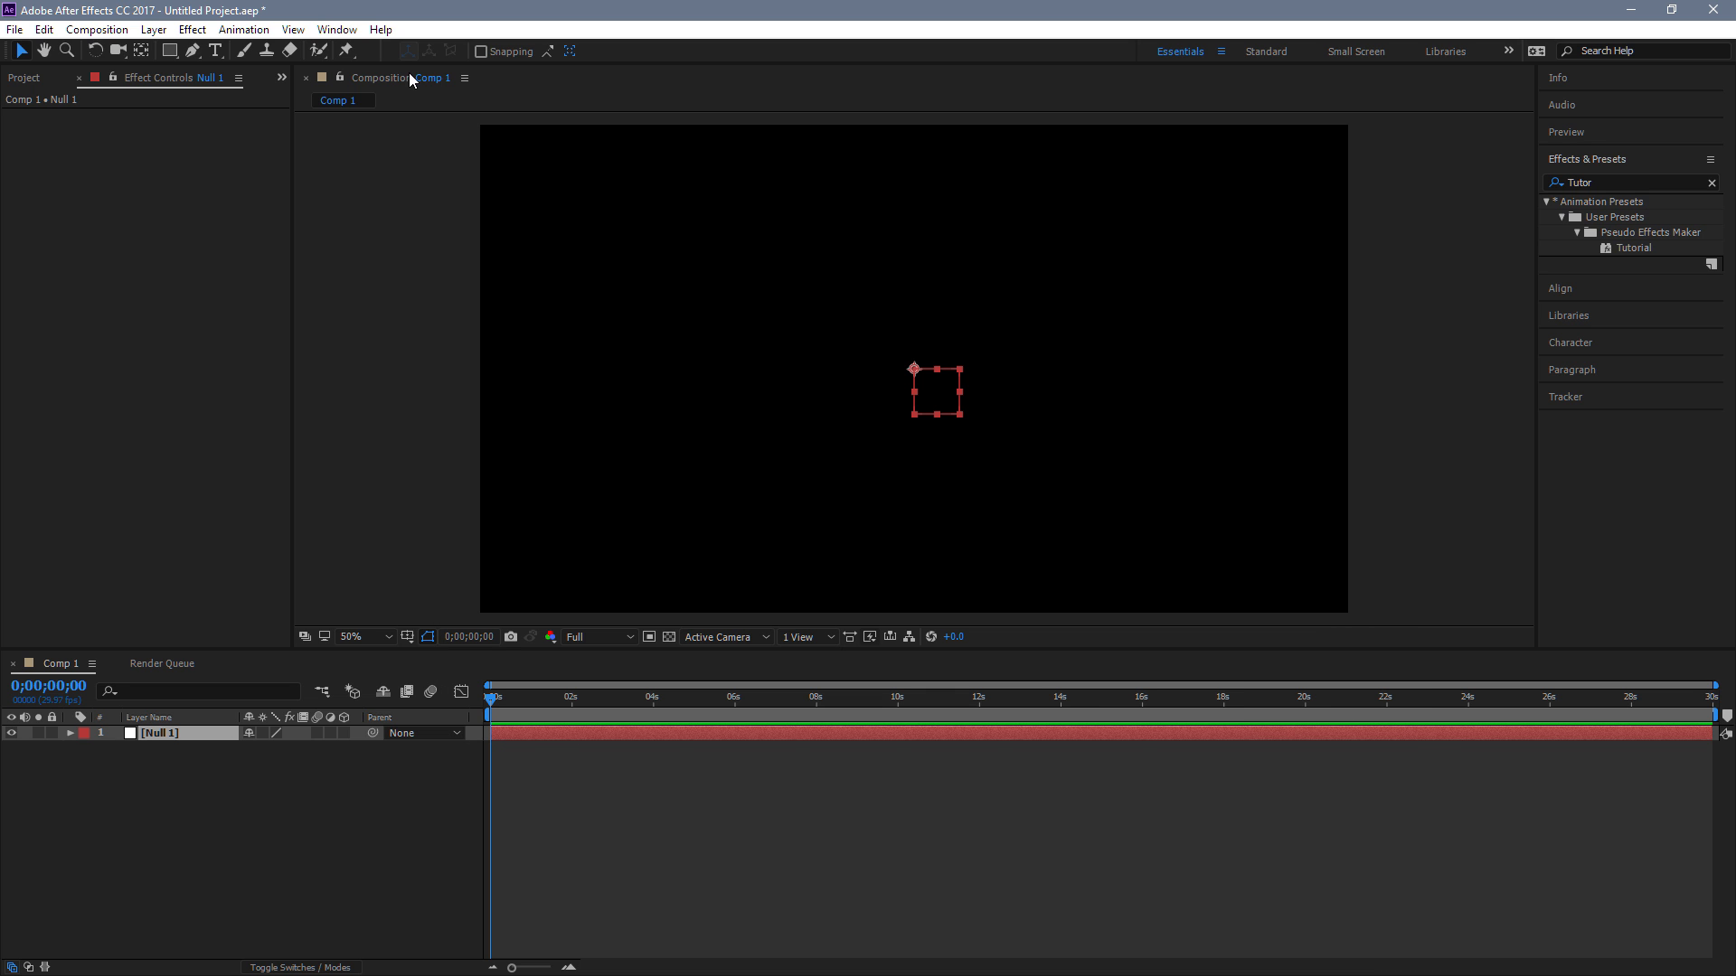
{"action": "left_click", "coordinate": [337, 29]}
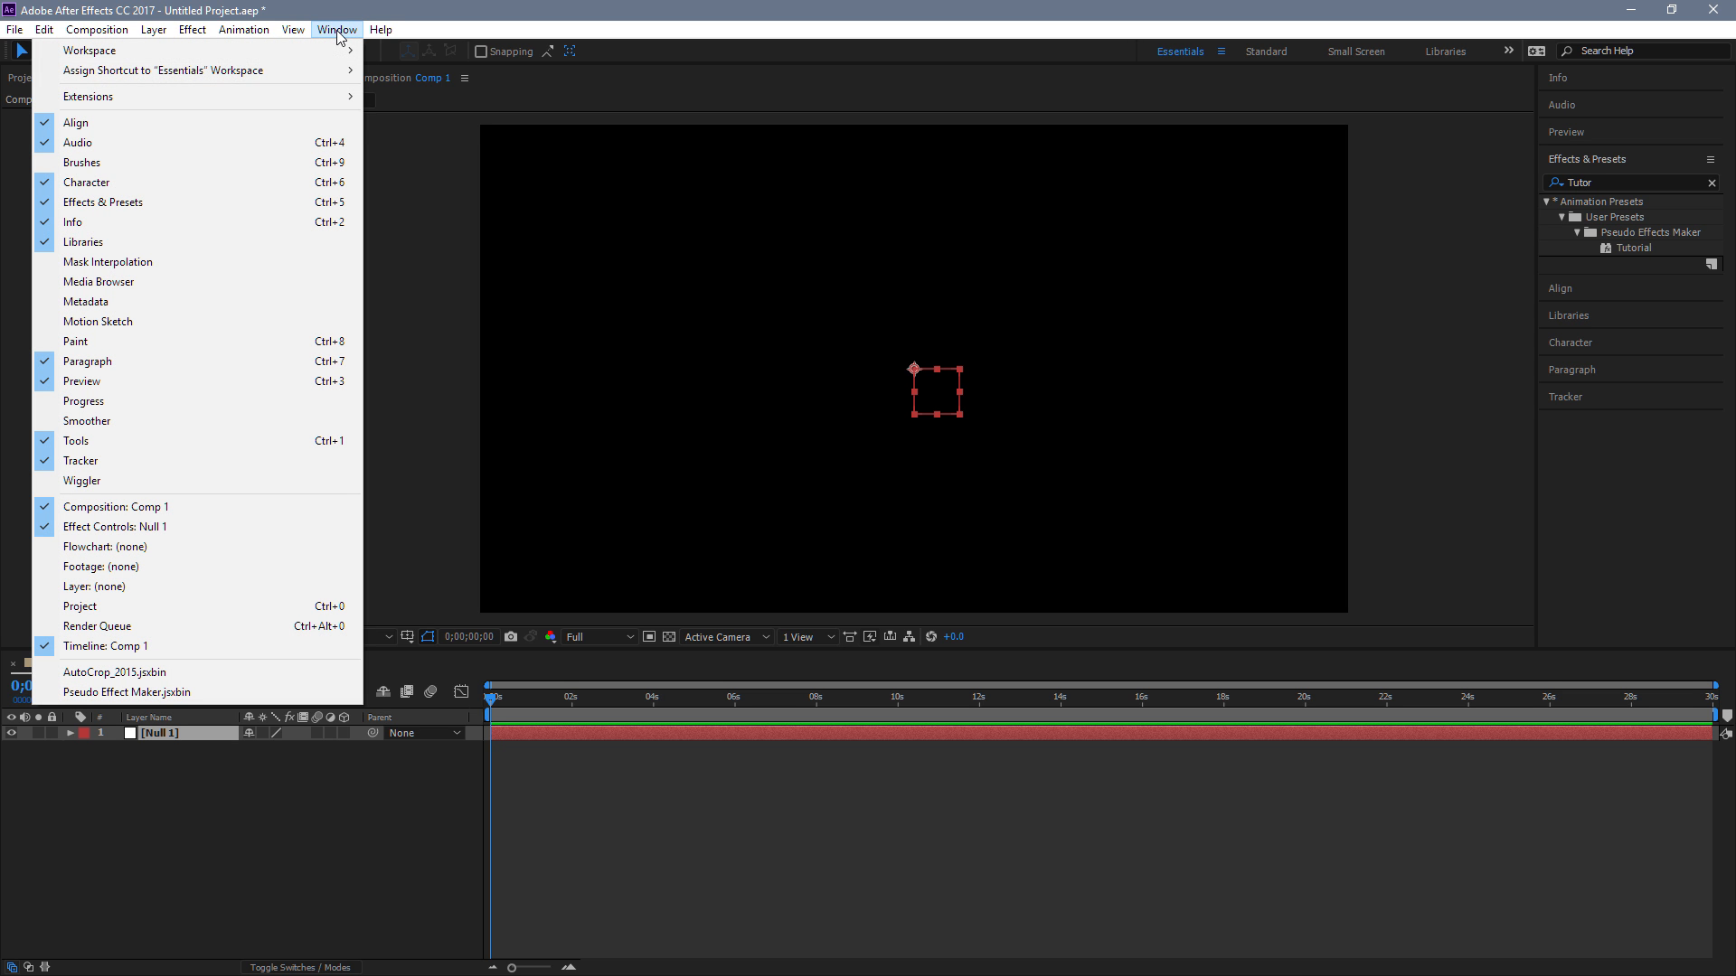
{"action": "mouse_move", "coordinate": [317, 104]}
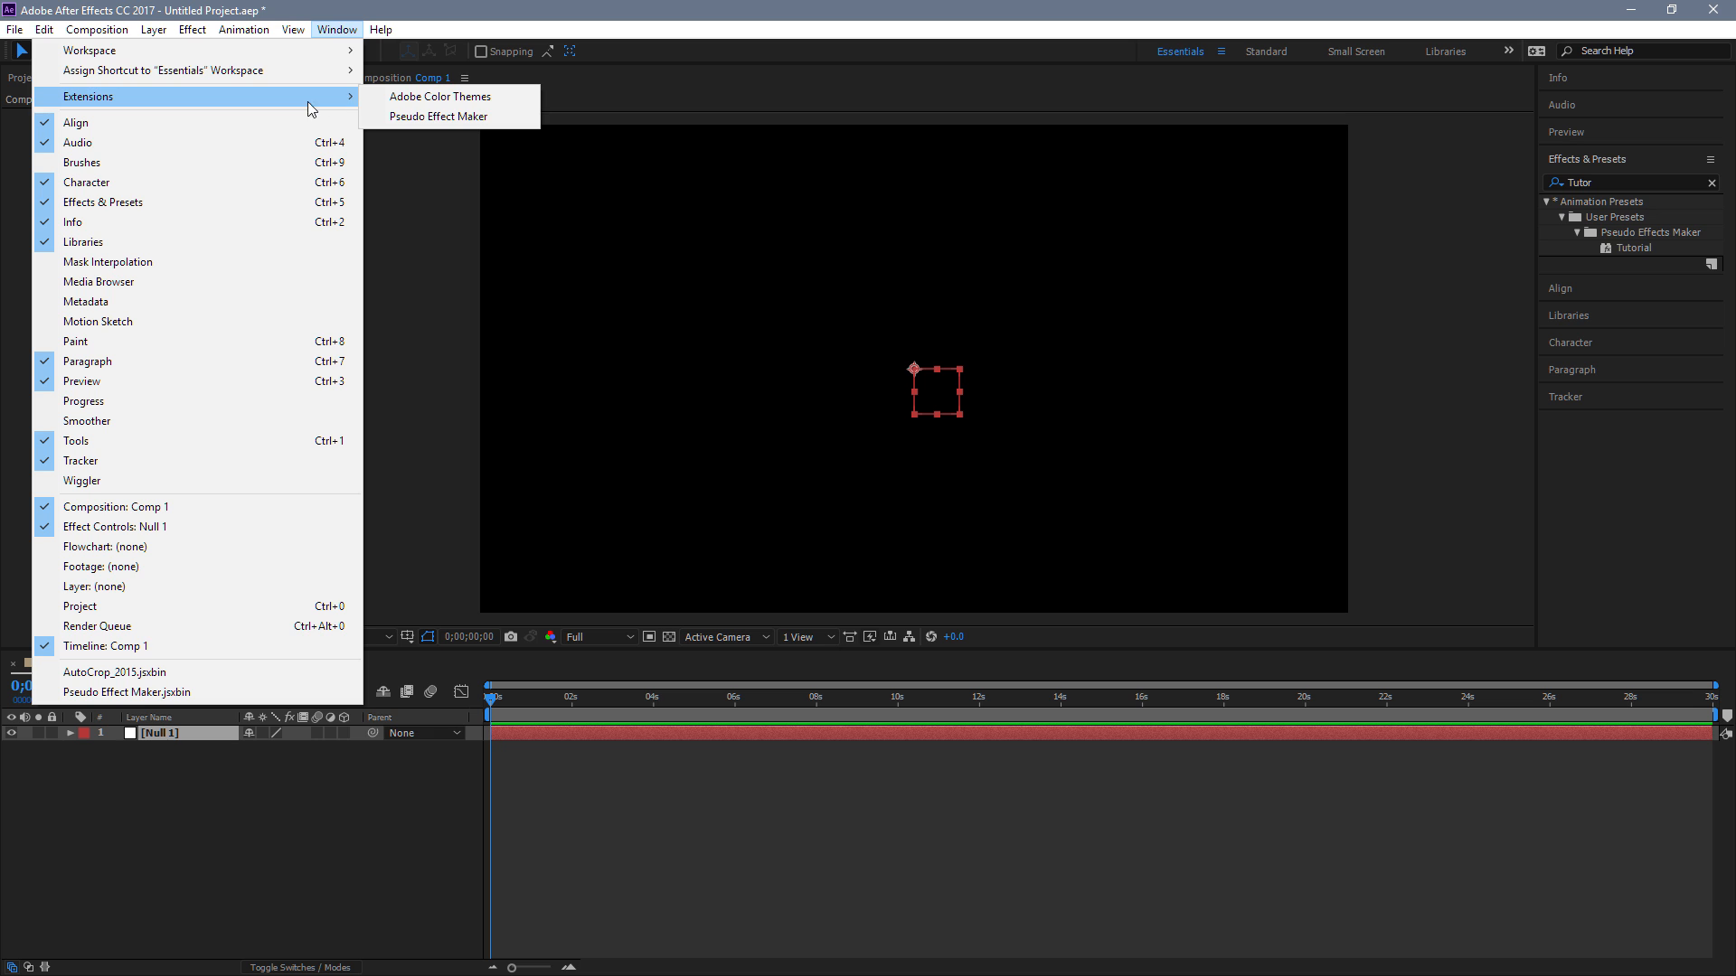
Examine the File and Help options of the aescripts + aeplugins manager and its custom installations, and close the manager.
{"action": "left_click", "coordinate": [443, 295]}
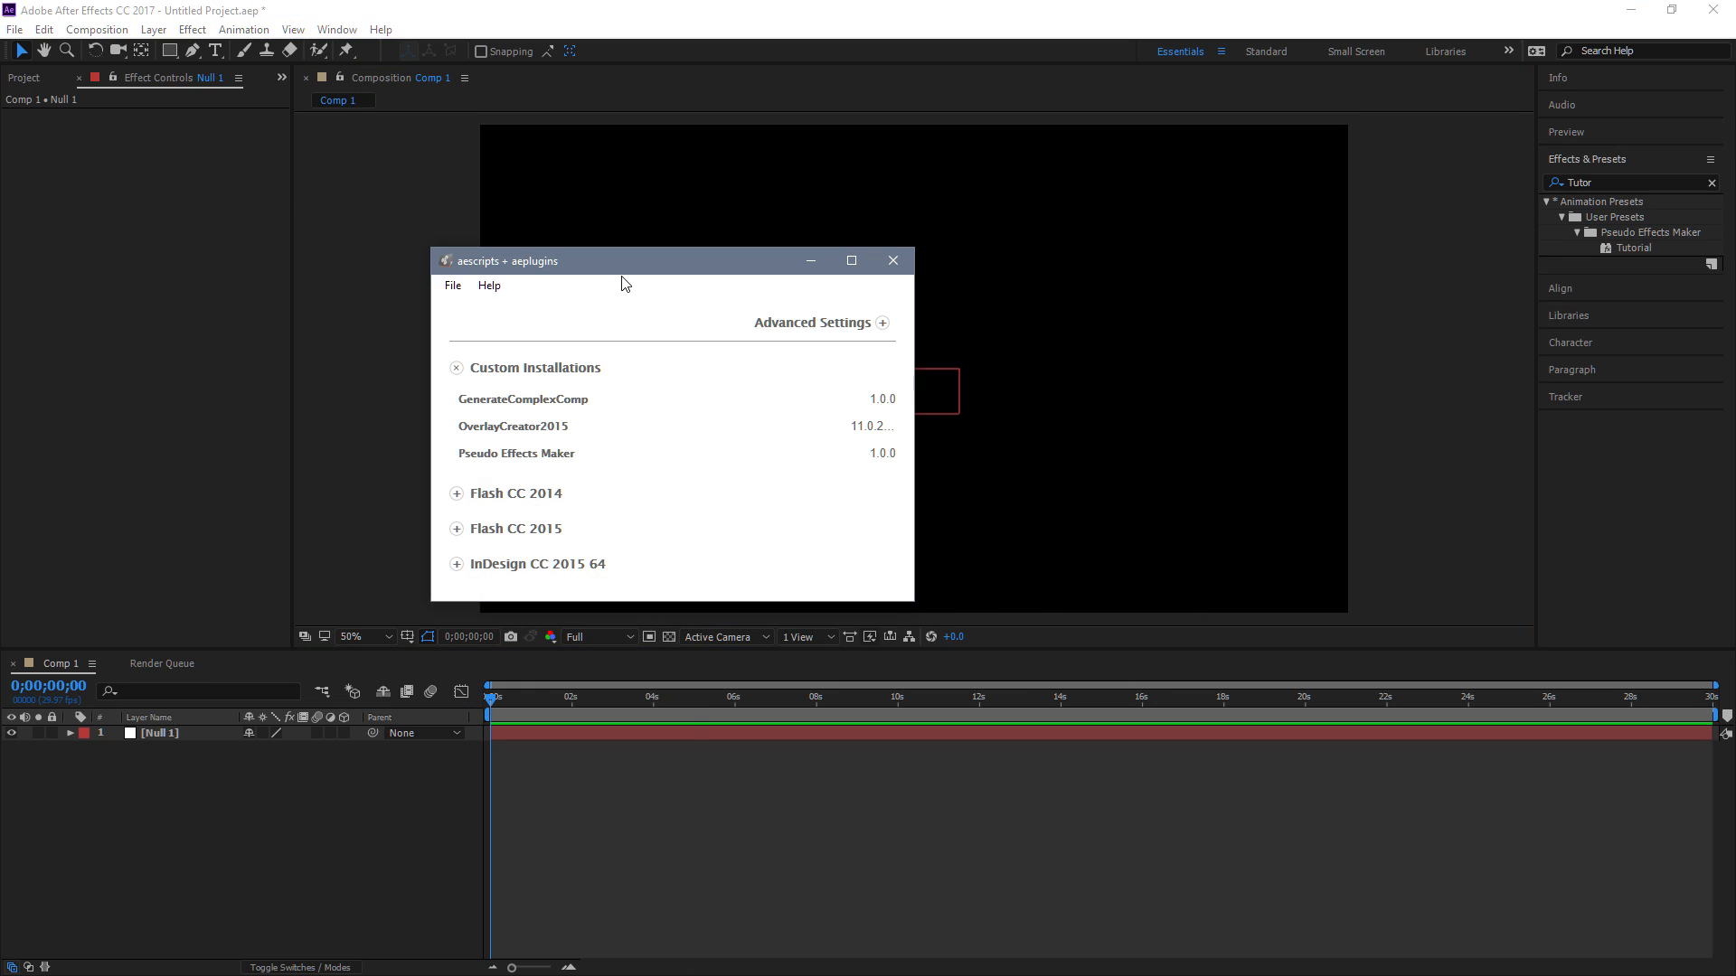
{"action": "left_click", "coordinate": [507, 273]}
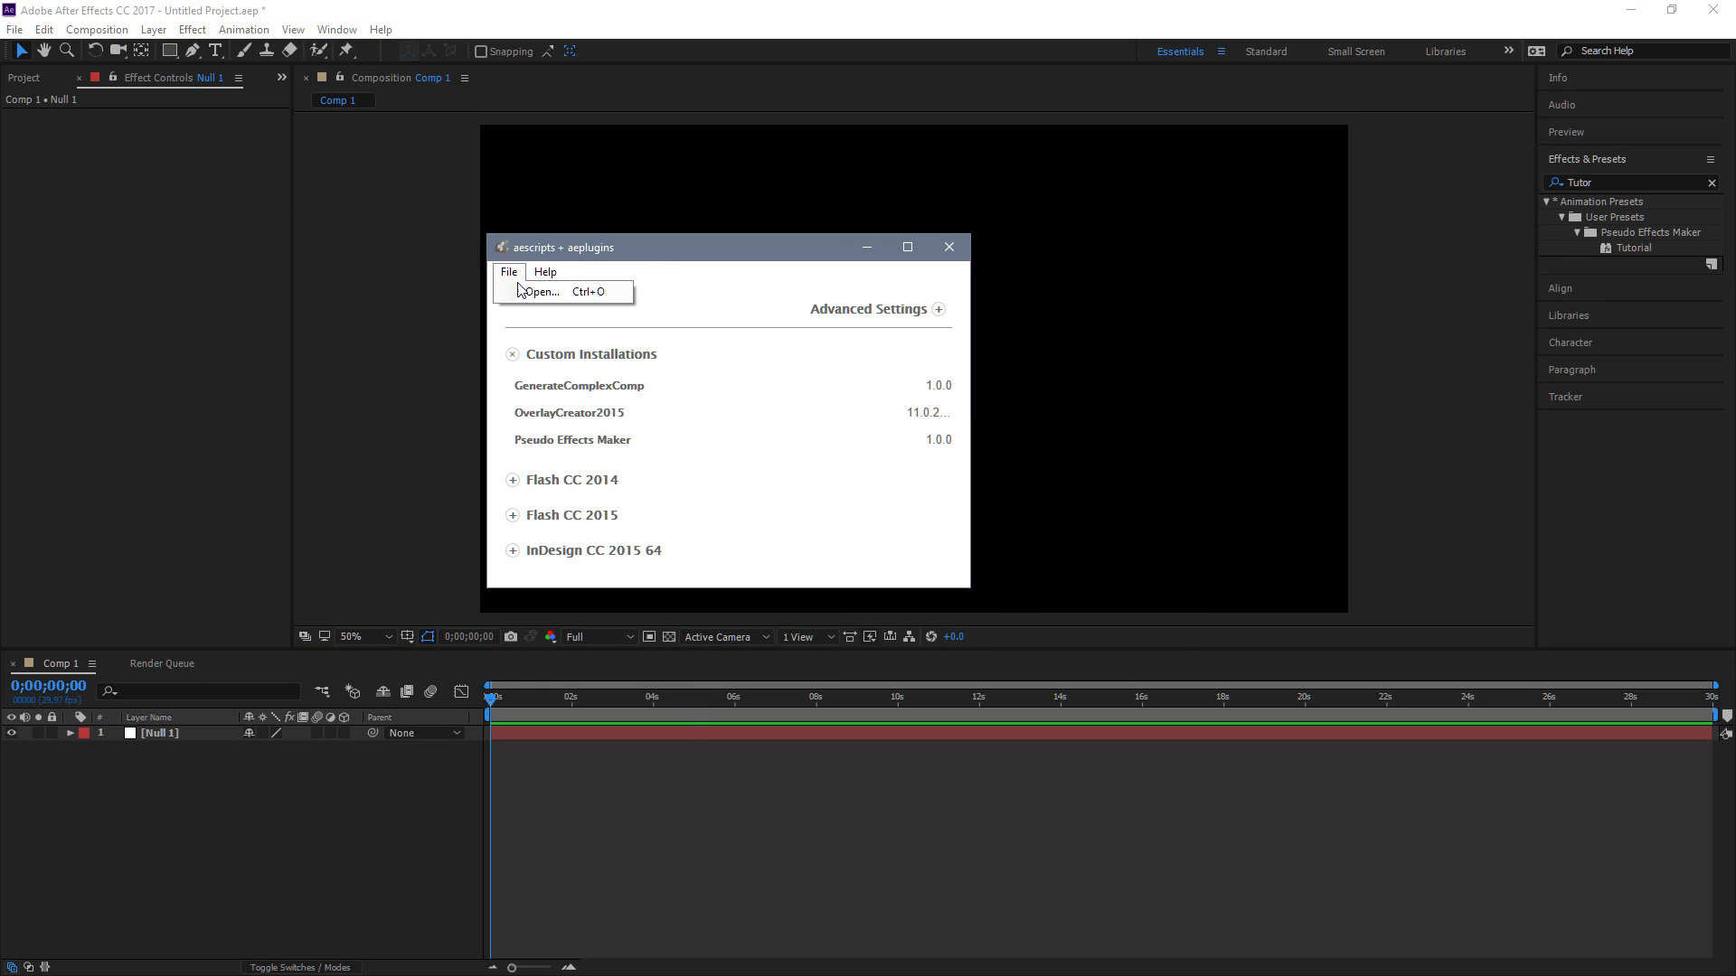
{"action": "left_click", "coordinate": [686, 244]}
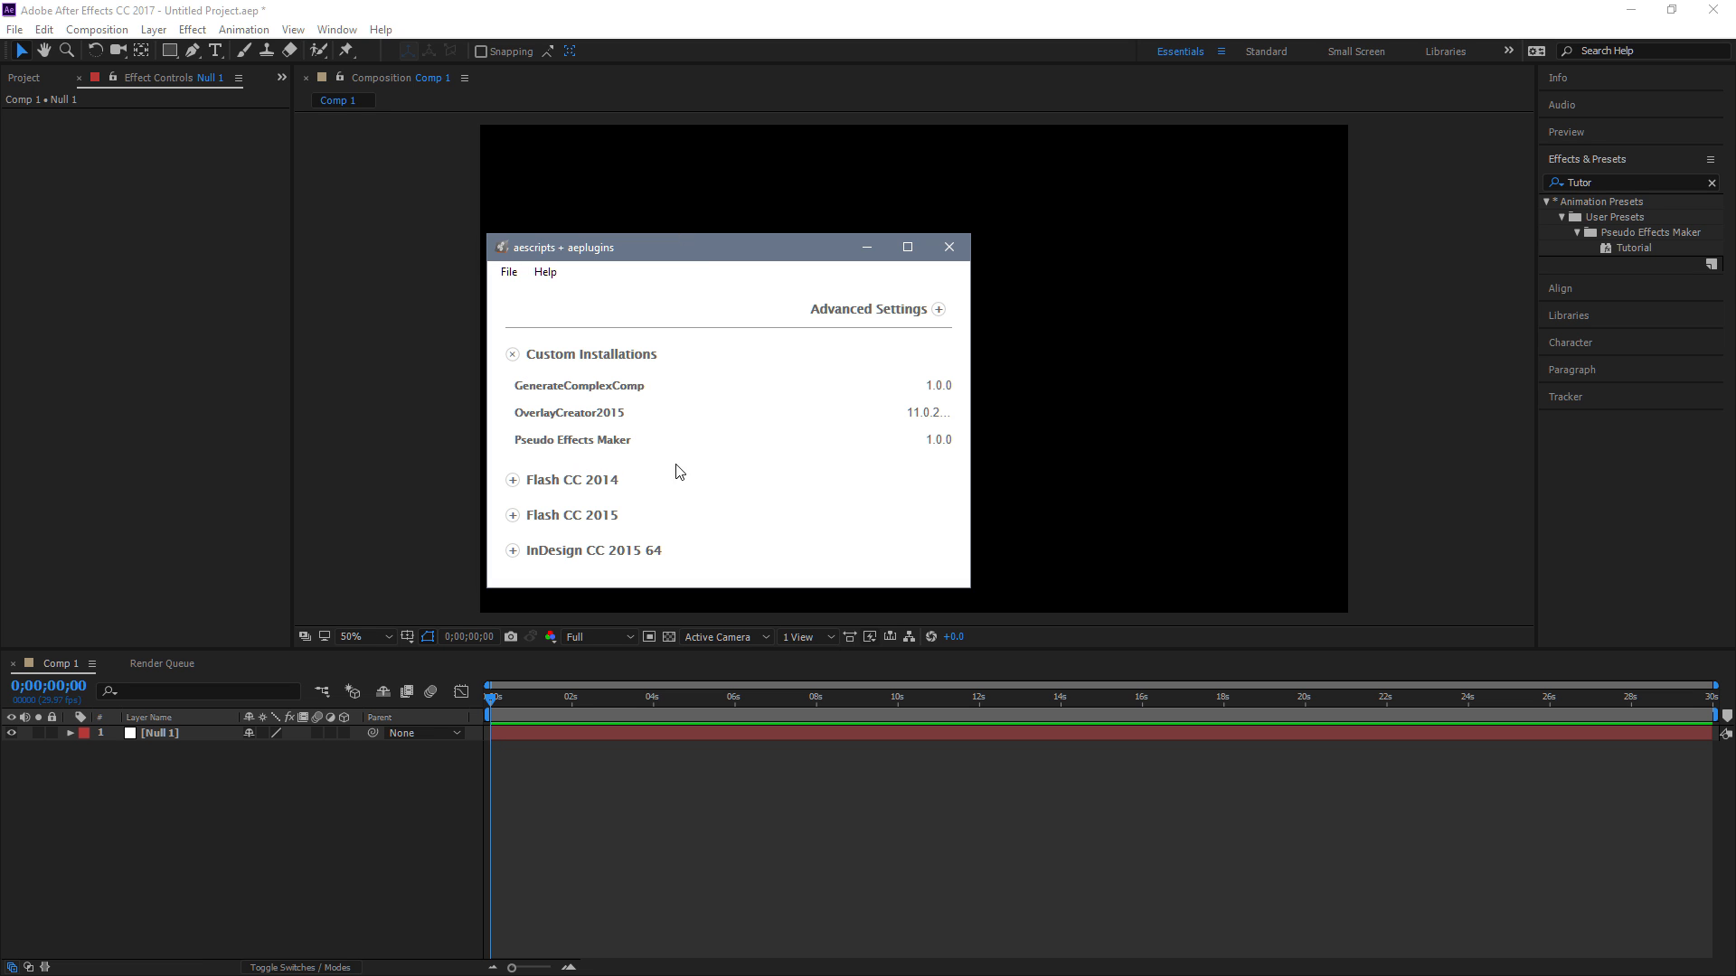
{"action": "mouse_move", "coordinate": [729, 440]}
{"action": "left_click", "coordinate": [546, 272]}
{"action": "left_click", "coordinate": [949, 247]}
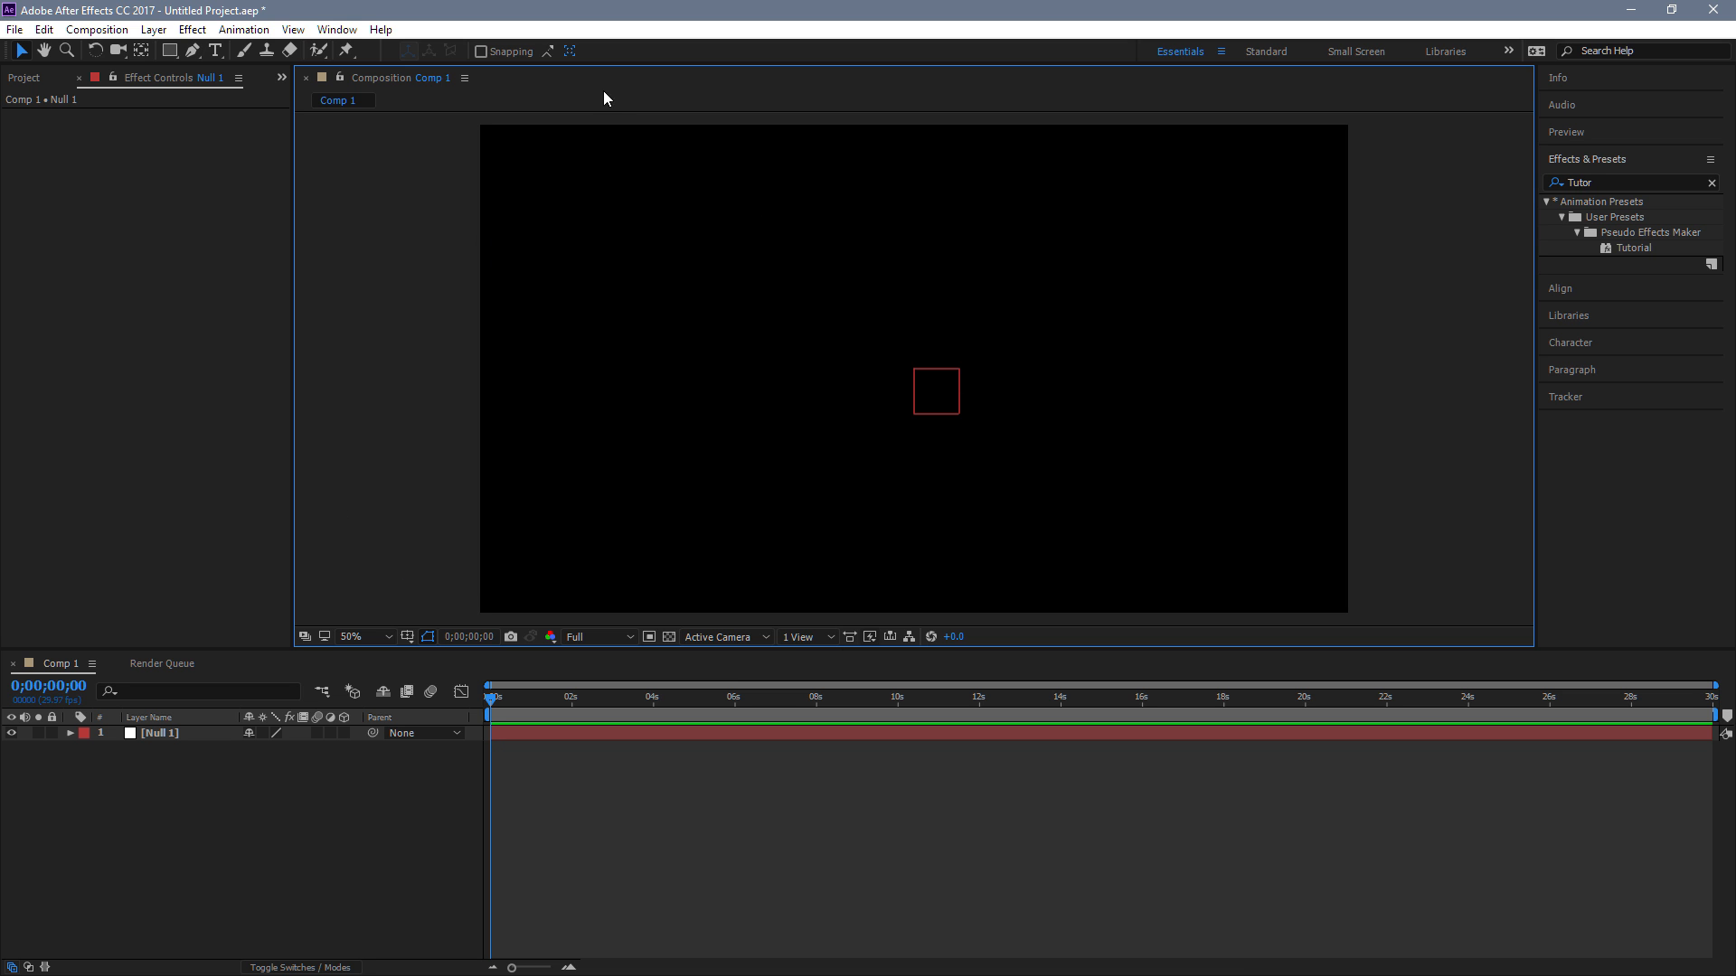
Open the Pseudo Effect Maker extension.
{"action": "left_click", "coordinate": [336, 29]}
{"action": "mouse_move", "coordinate": [322, 109]}
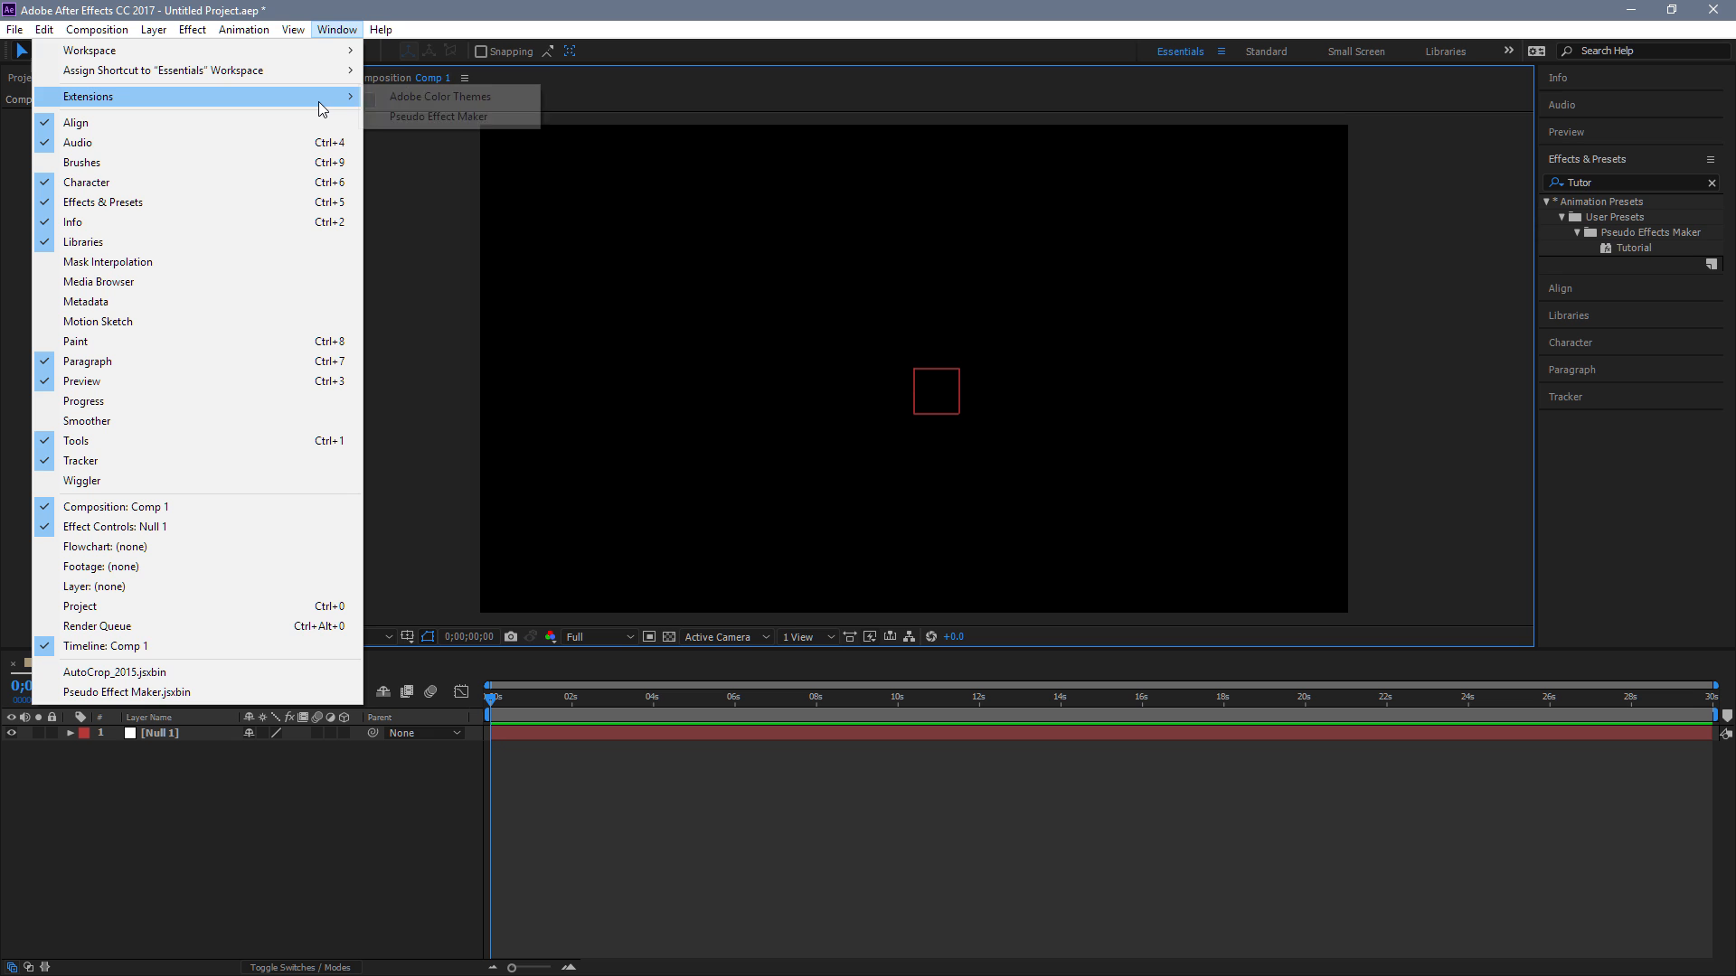
{"action": "left_click", "coordinate": [454, 117]}
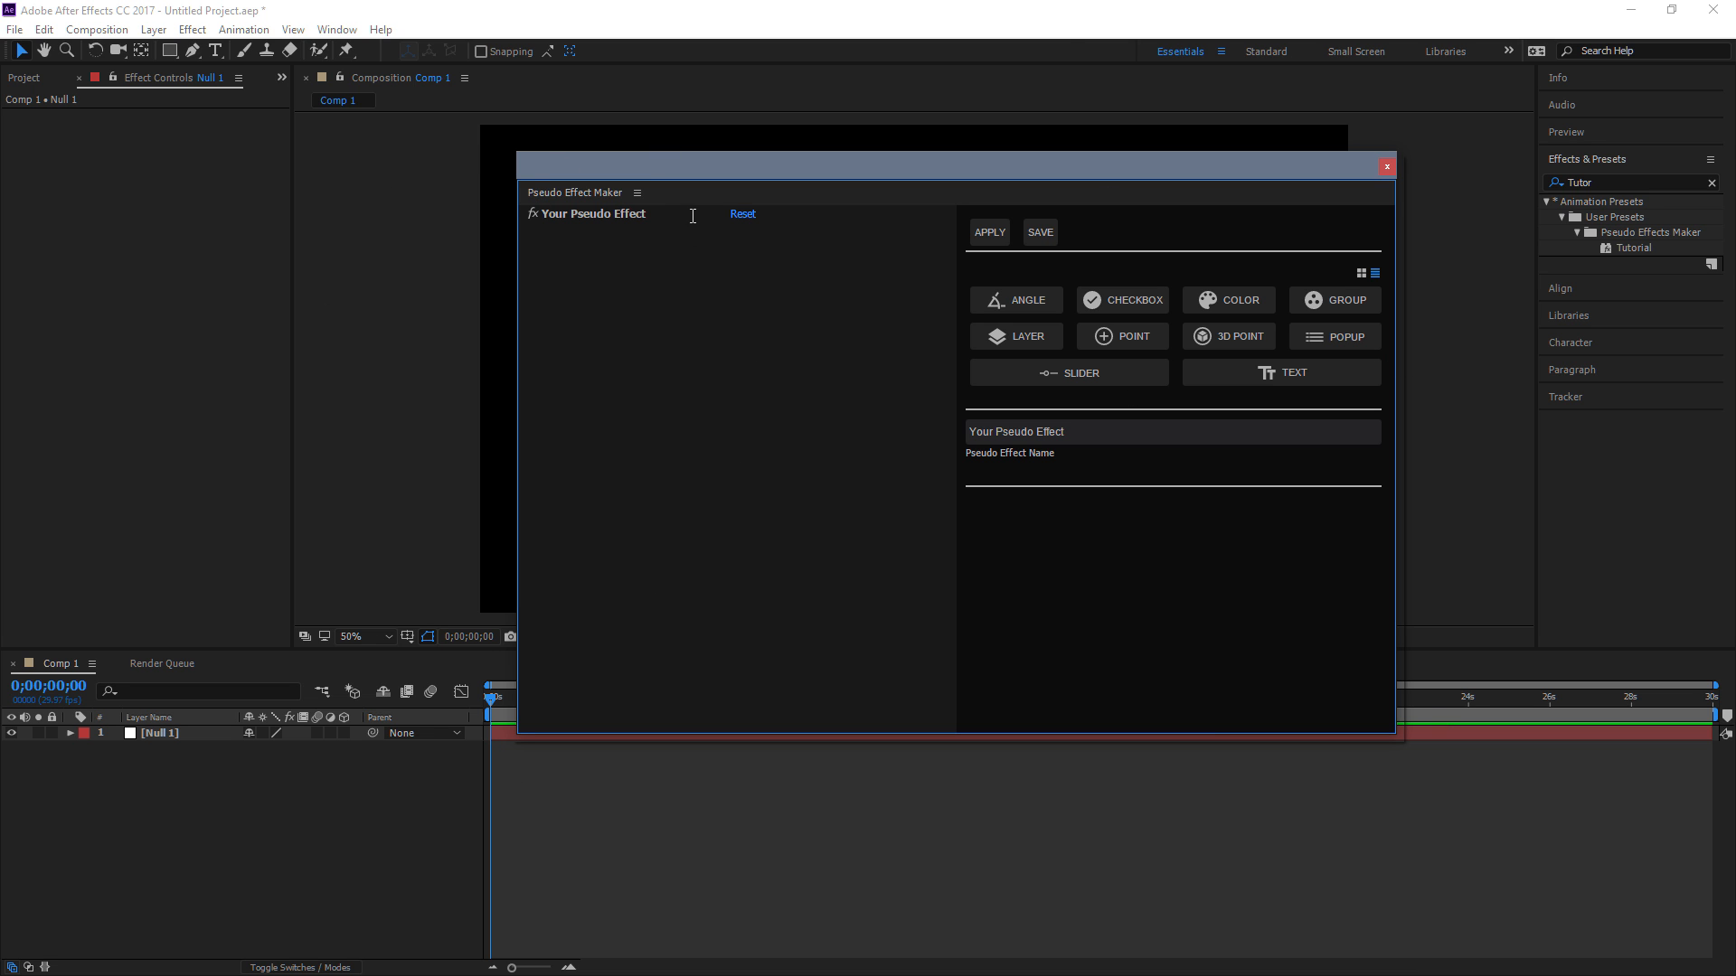
Add an Angle, a Layer, a Checkbox and a Point control to the pseudo effect.
{"action": "left_click", "coordinate": [1016, 301]}
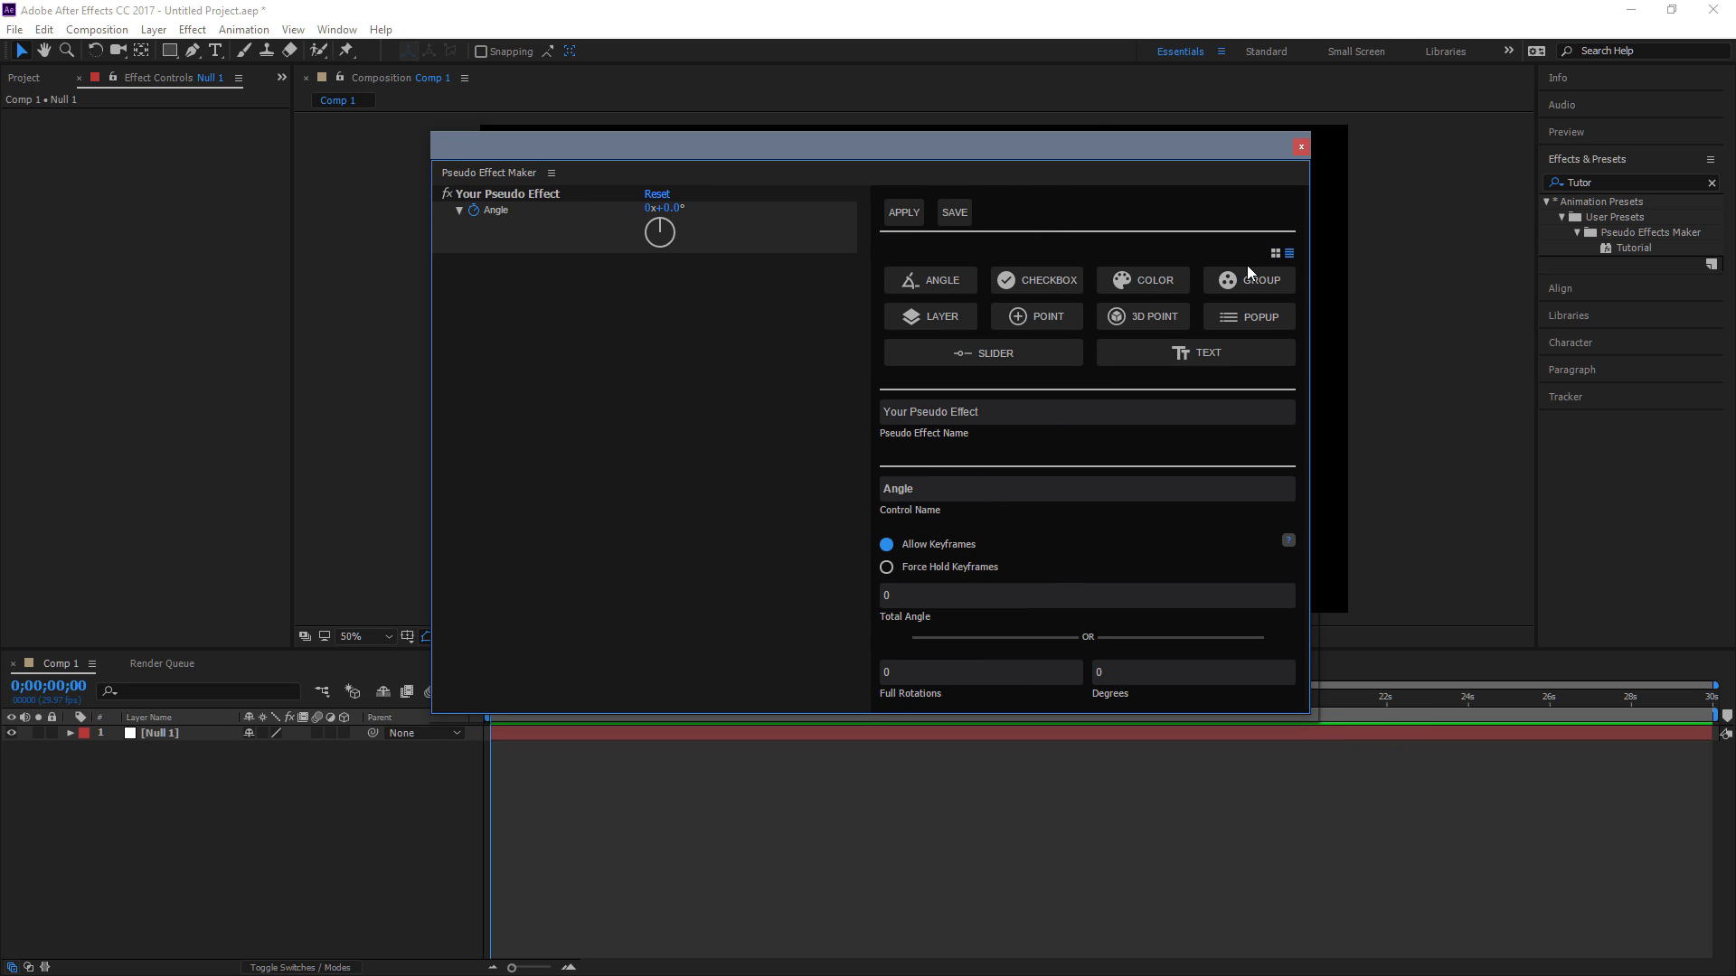
{"action": "left_click", "coordinate": [945, 318]}
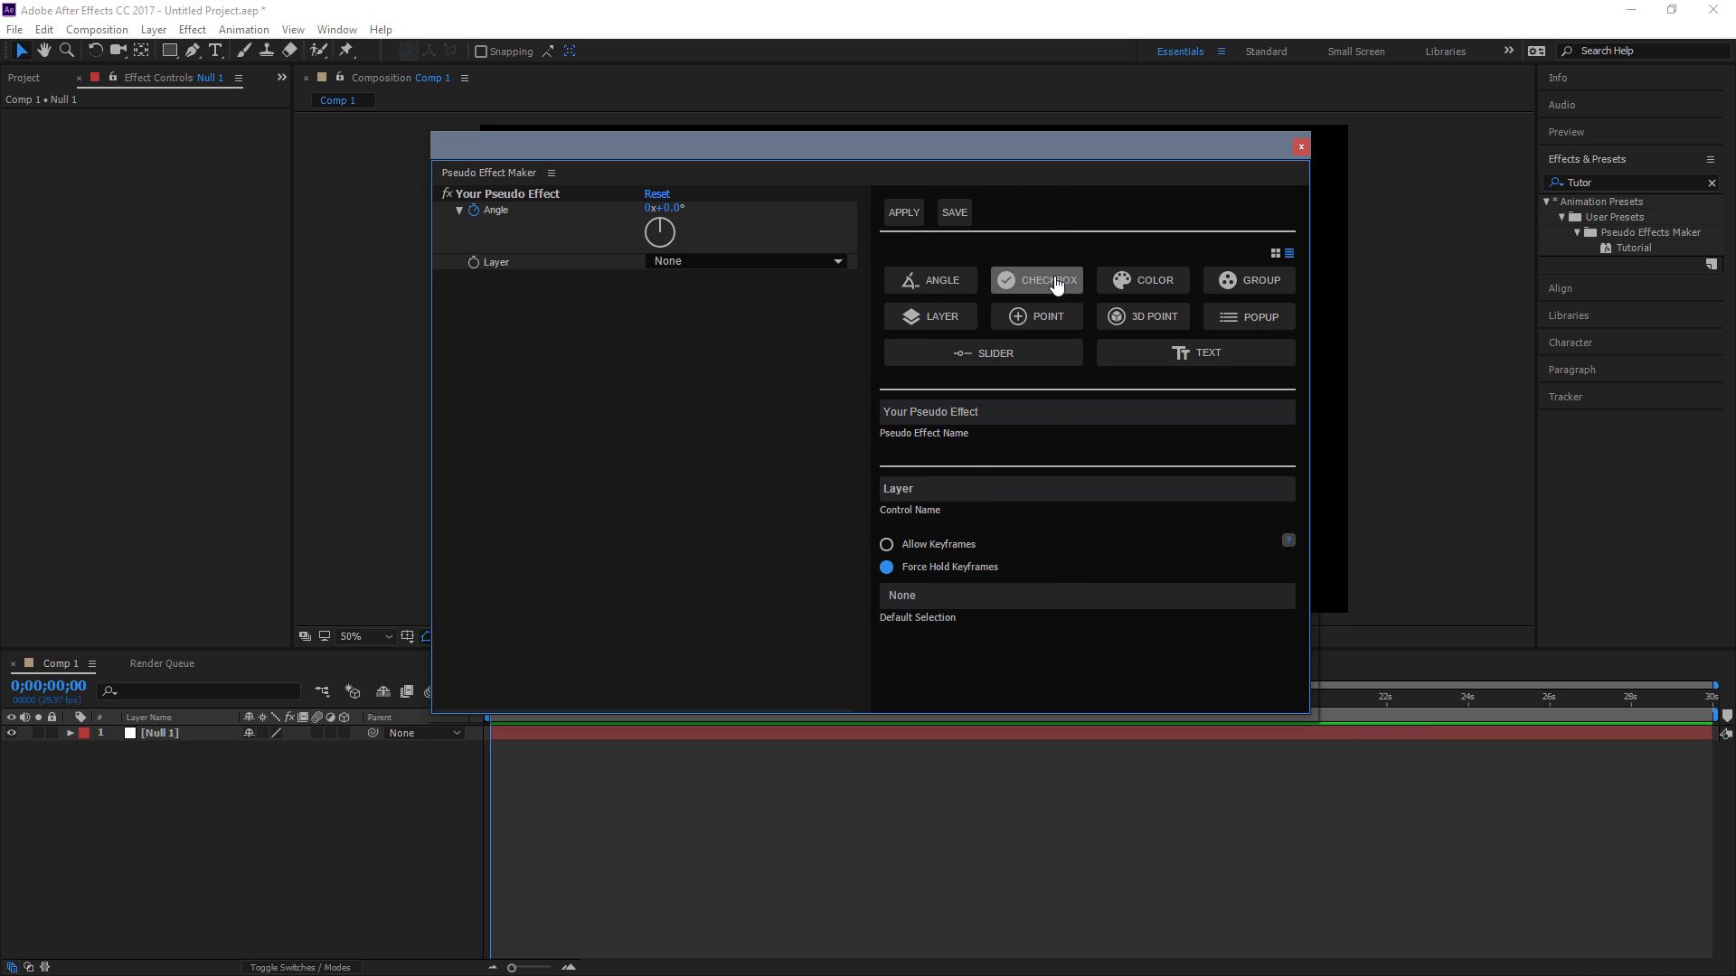
{"action": "left_click", "coordinate": [1044, 280]}
{"action": "left_click", "coordinate": [1051, 317]}
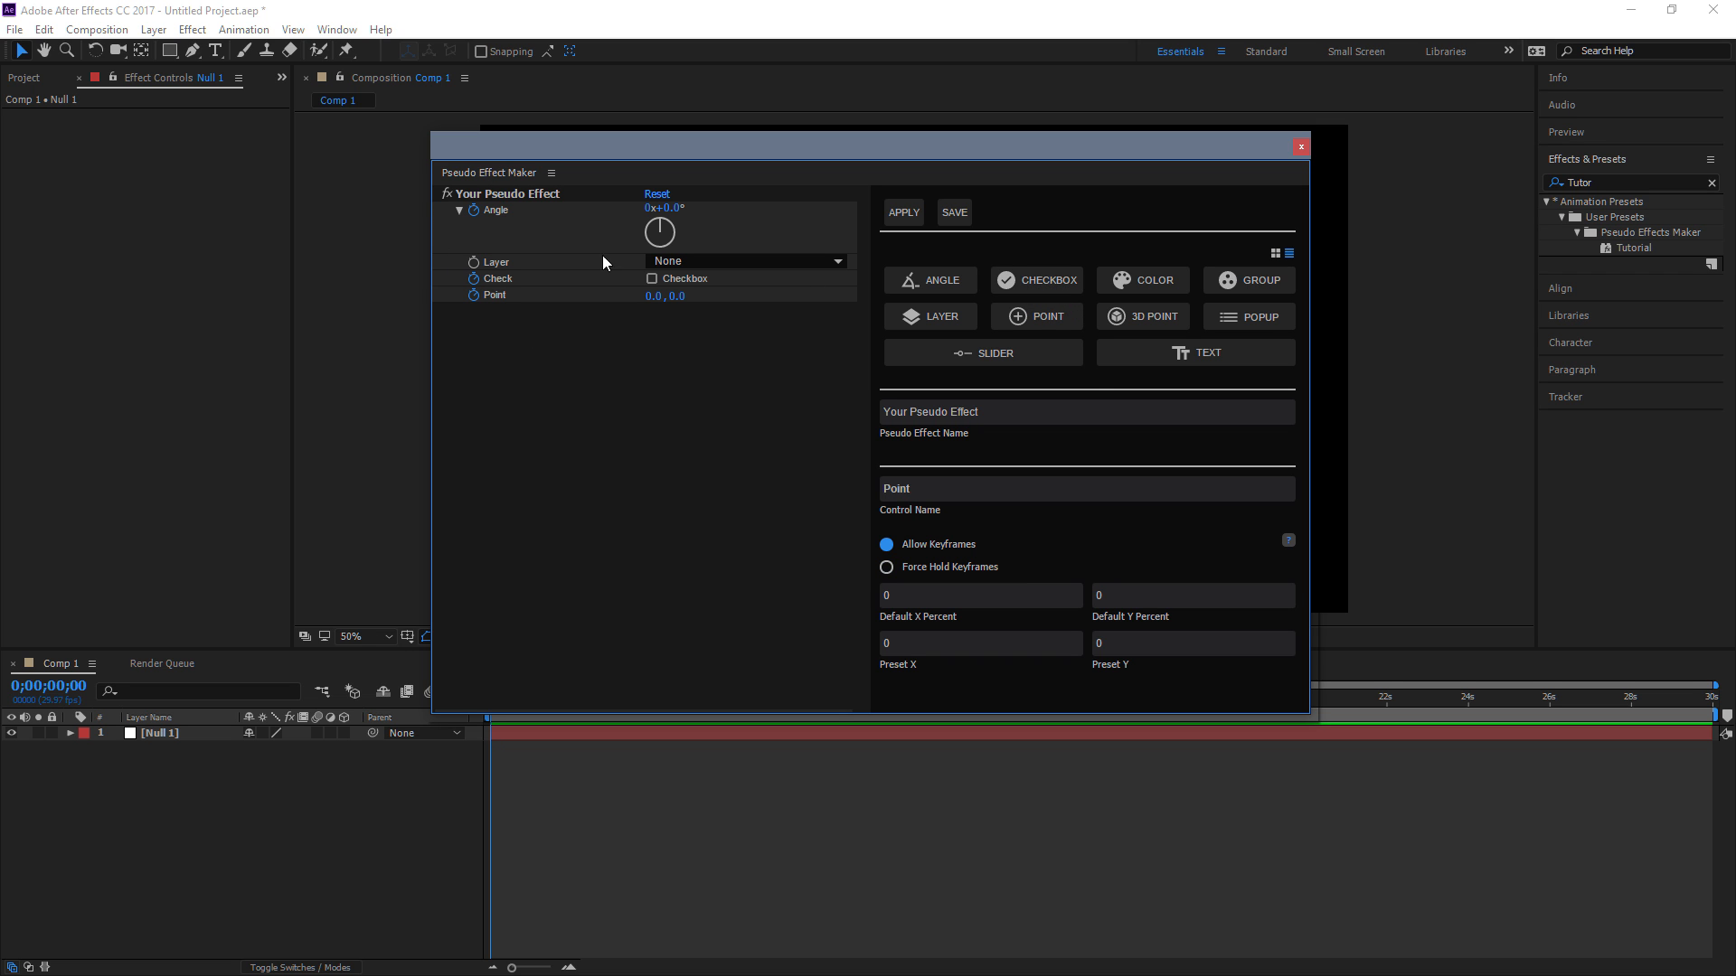
Add a group below the existing controls and fill it with a Point, a Checkbox and a Layer control.
{"action": "left_click", "coordinate": [1250, 280]}
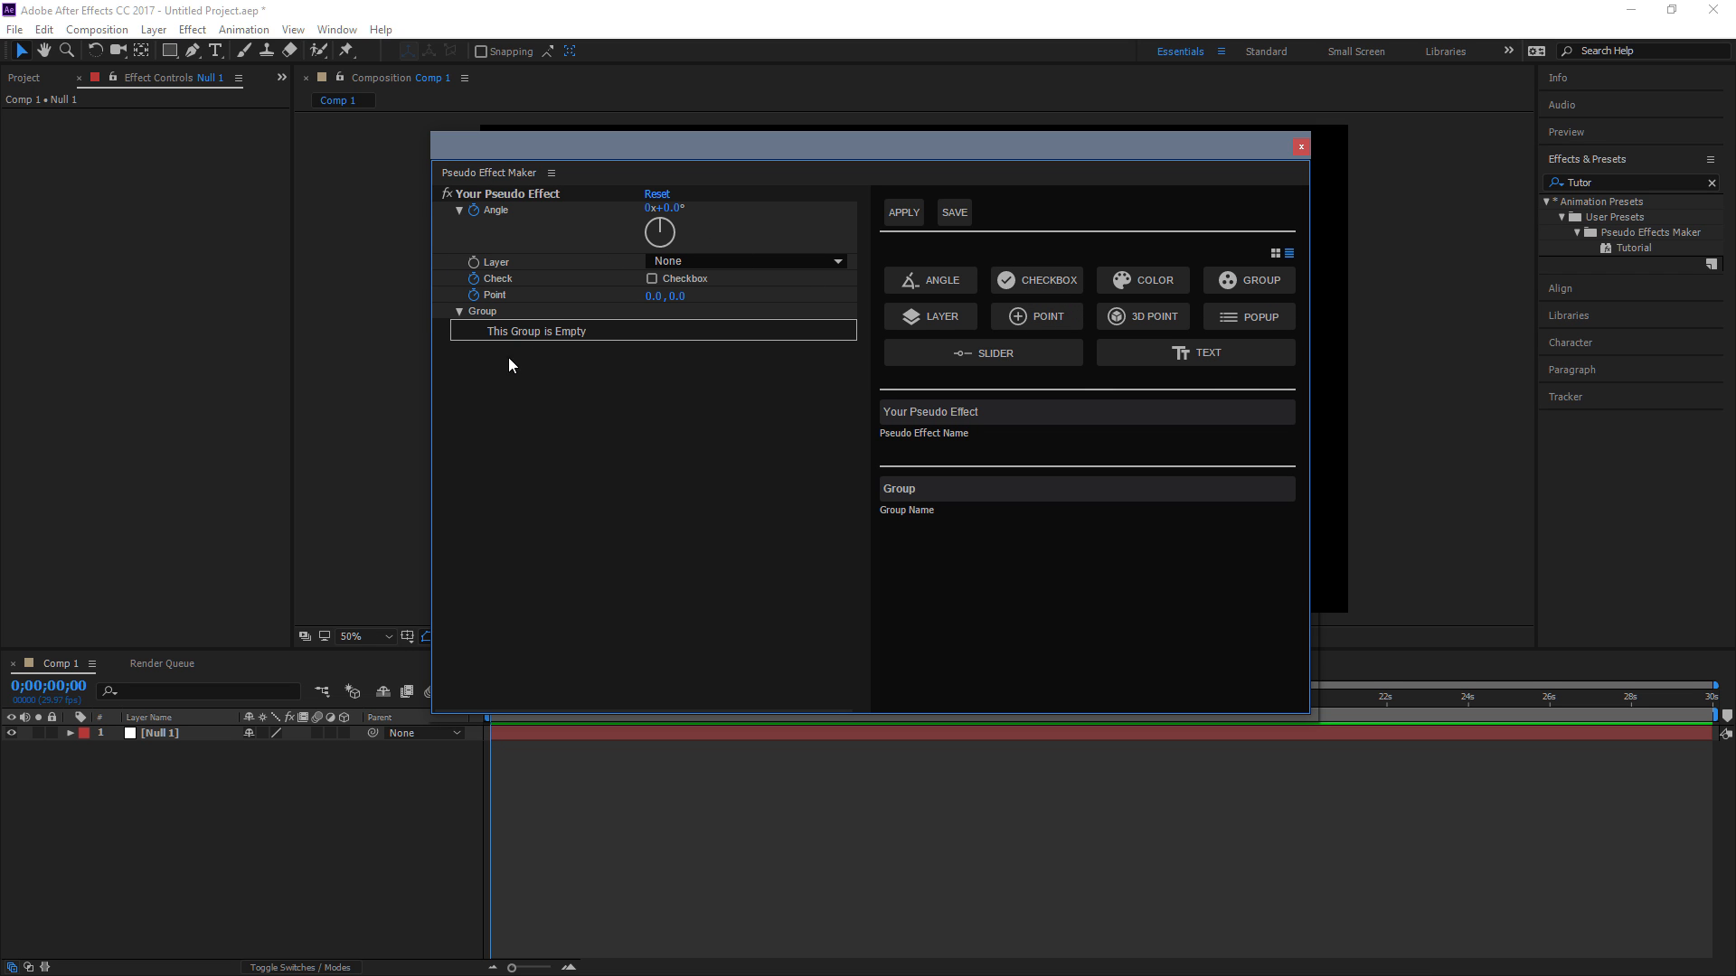
{"action": "left_click", "coordinate": [1045, 324]}
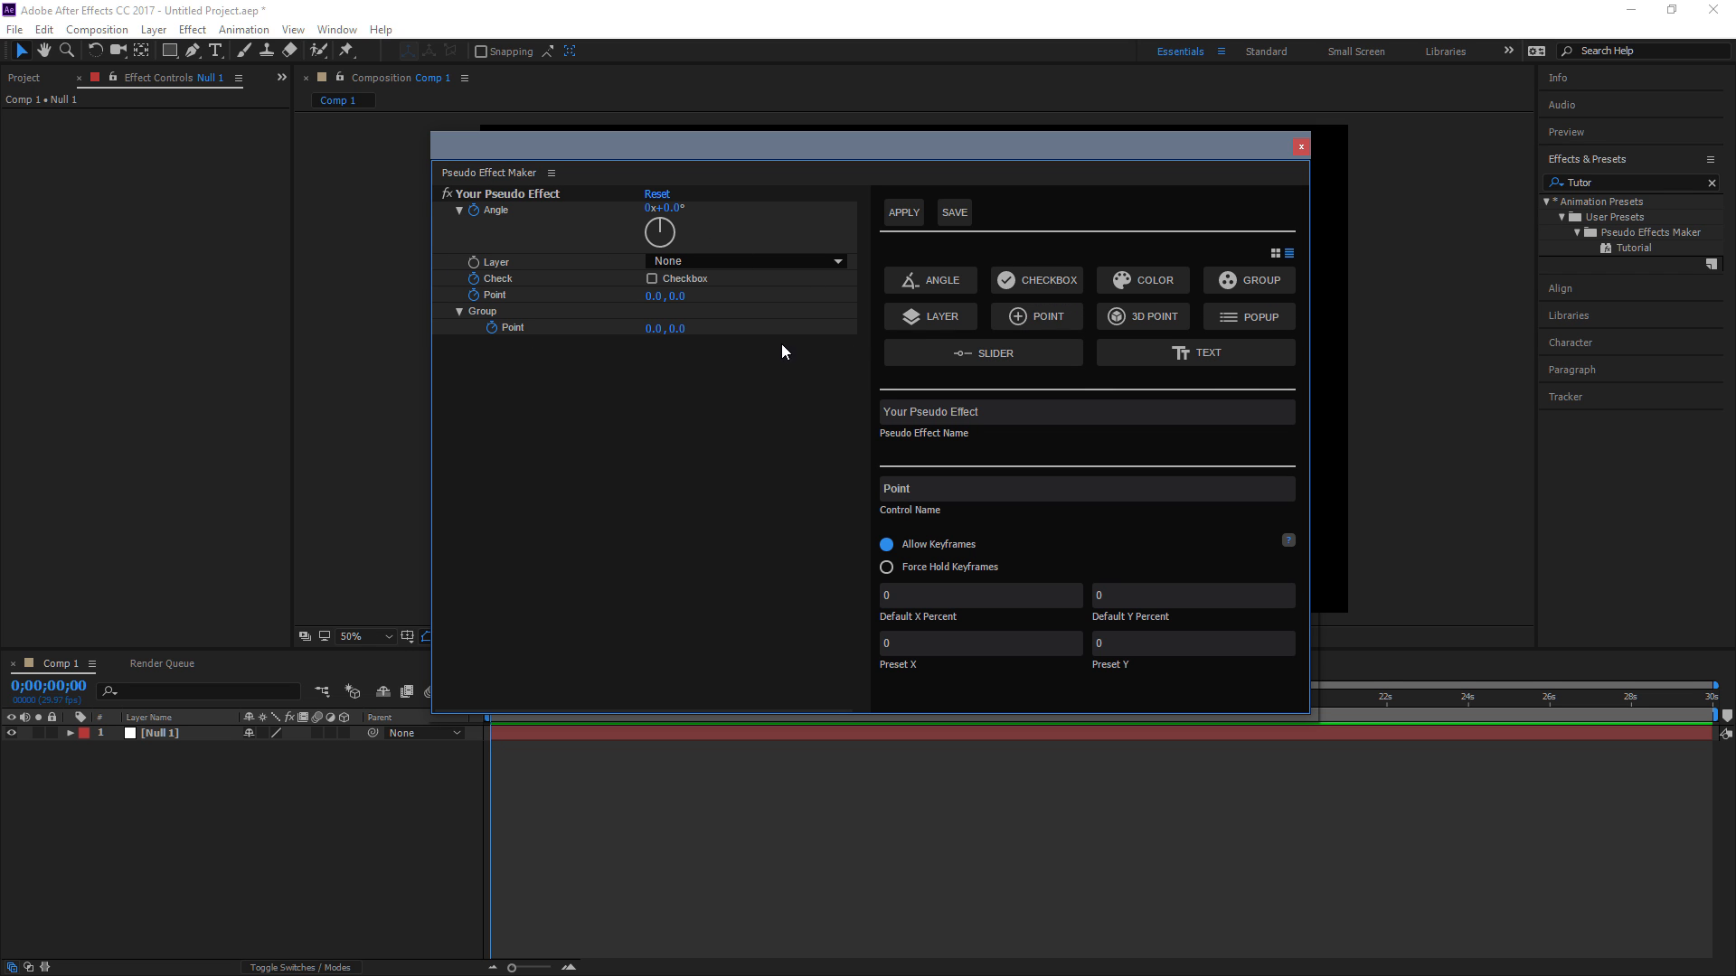
{"action": "left_click", "coordinate": [1037, 280]}
{"action": "left_click", "coordinate": [936, 317]}
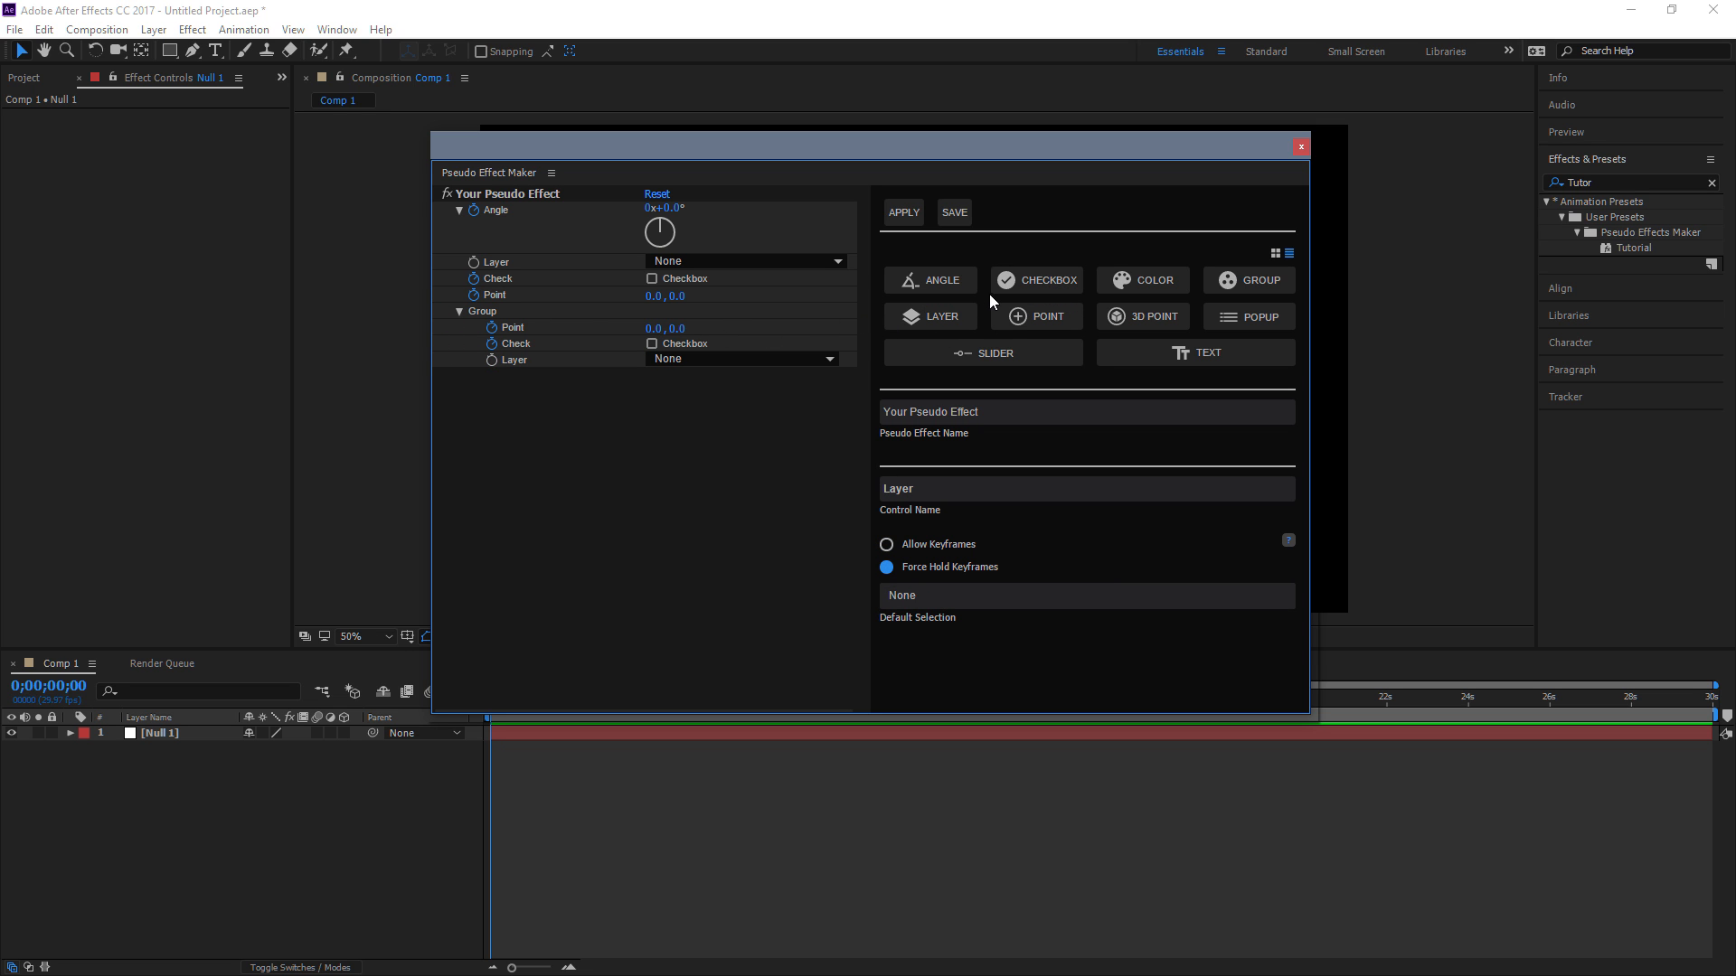
{"action": "left_click", "coordinate": [459, 312]}
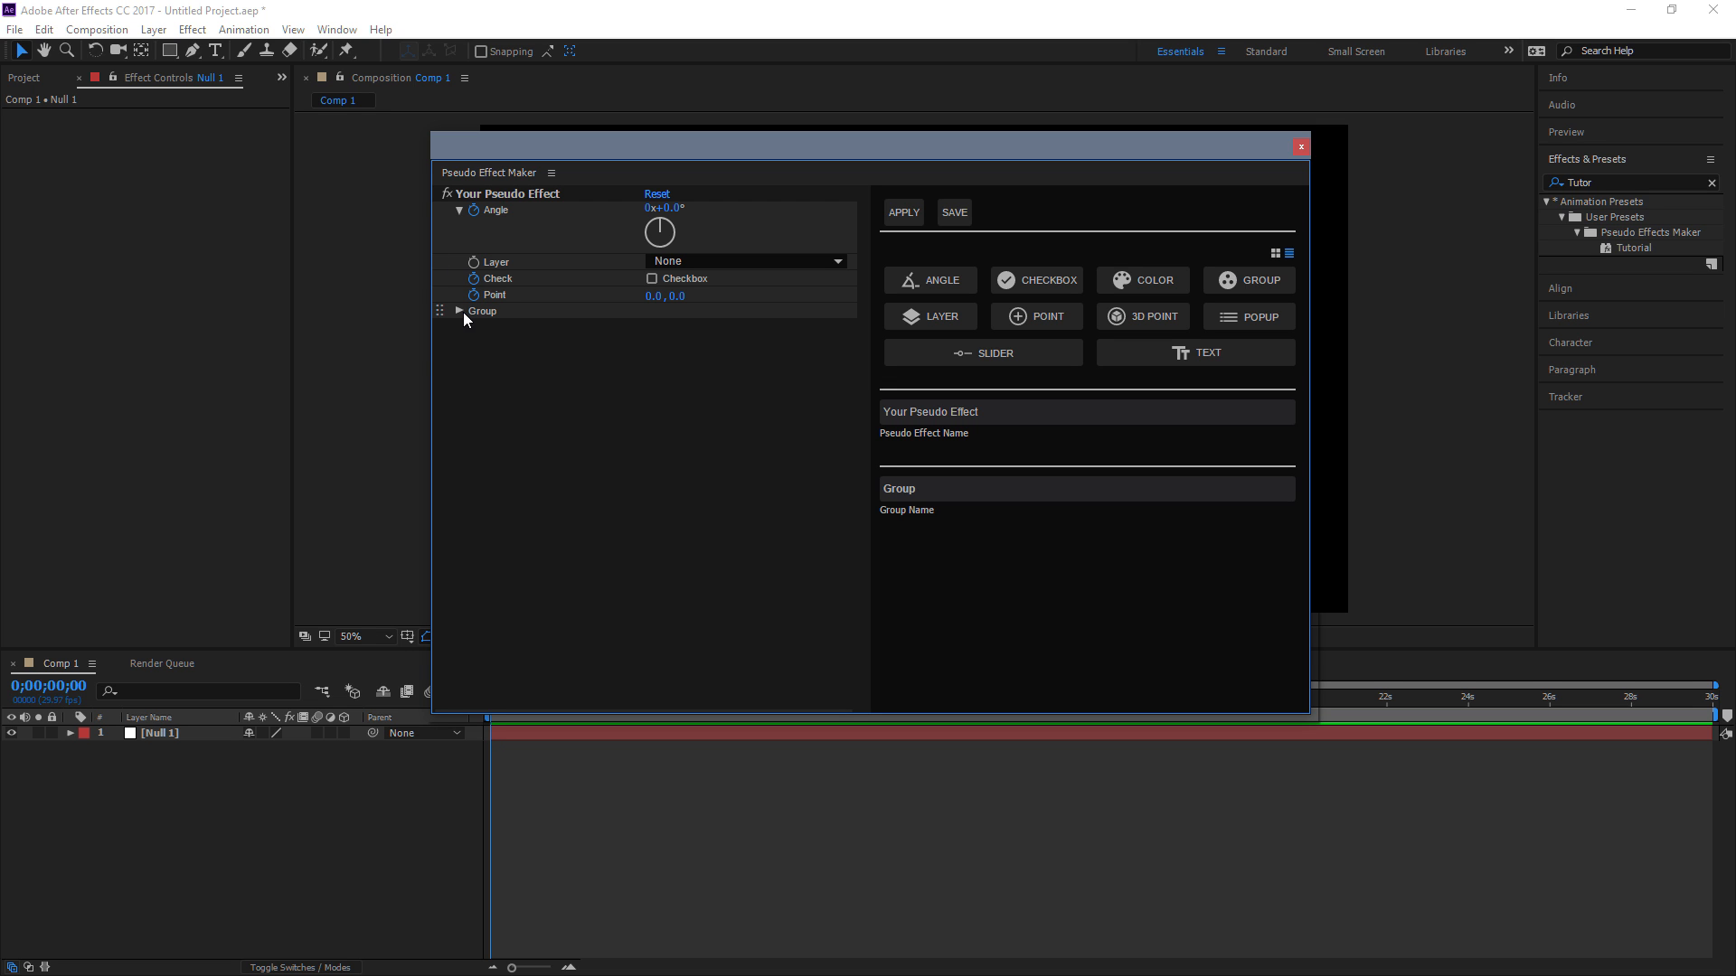
{"action": "left_click", "coordinate": [461, 312]}
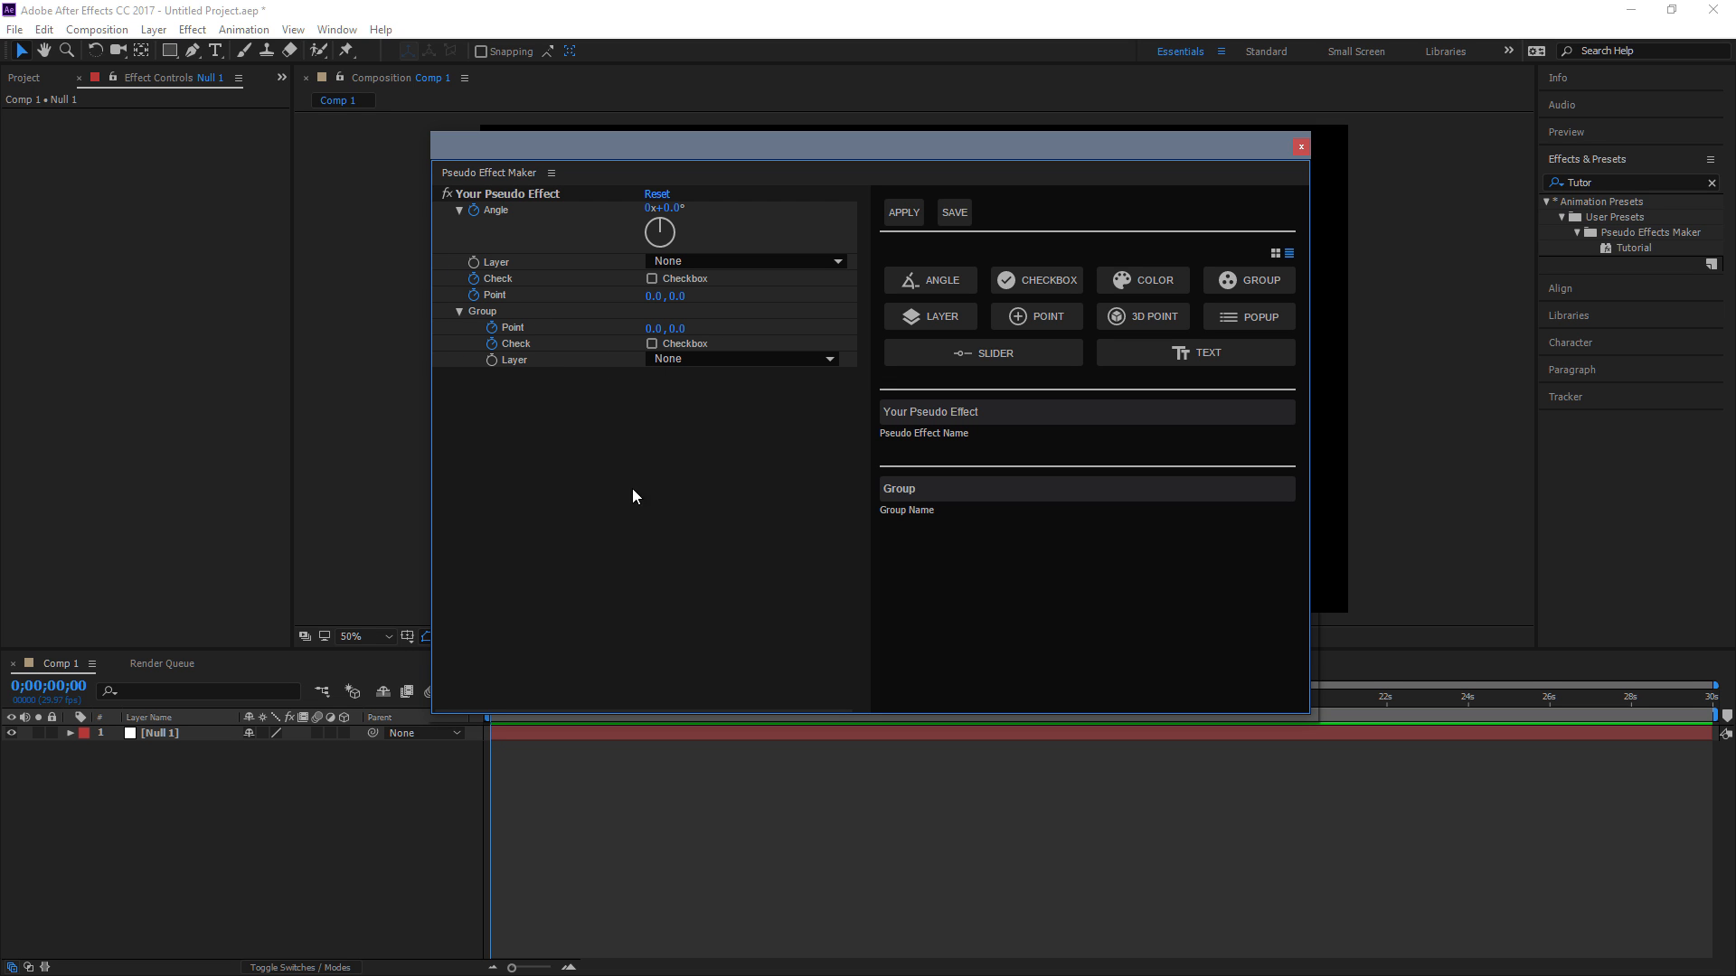
Add an Angle control below the group at the top level and another Point control at the end of the group.
{"action": "left_click", "coordinate": [563, 234]}
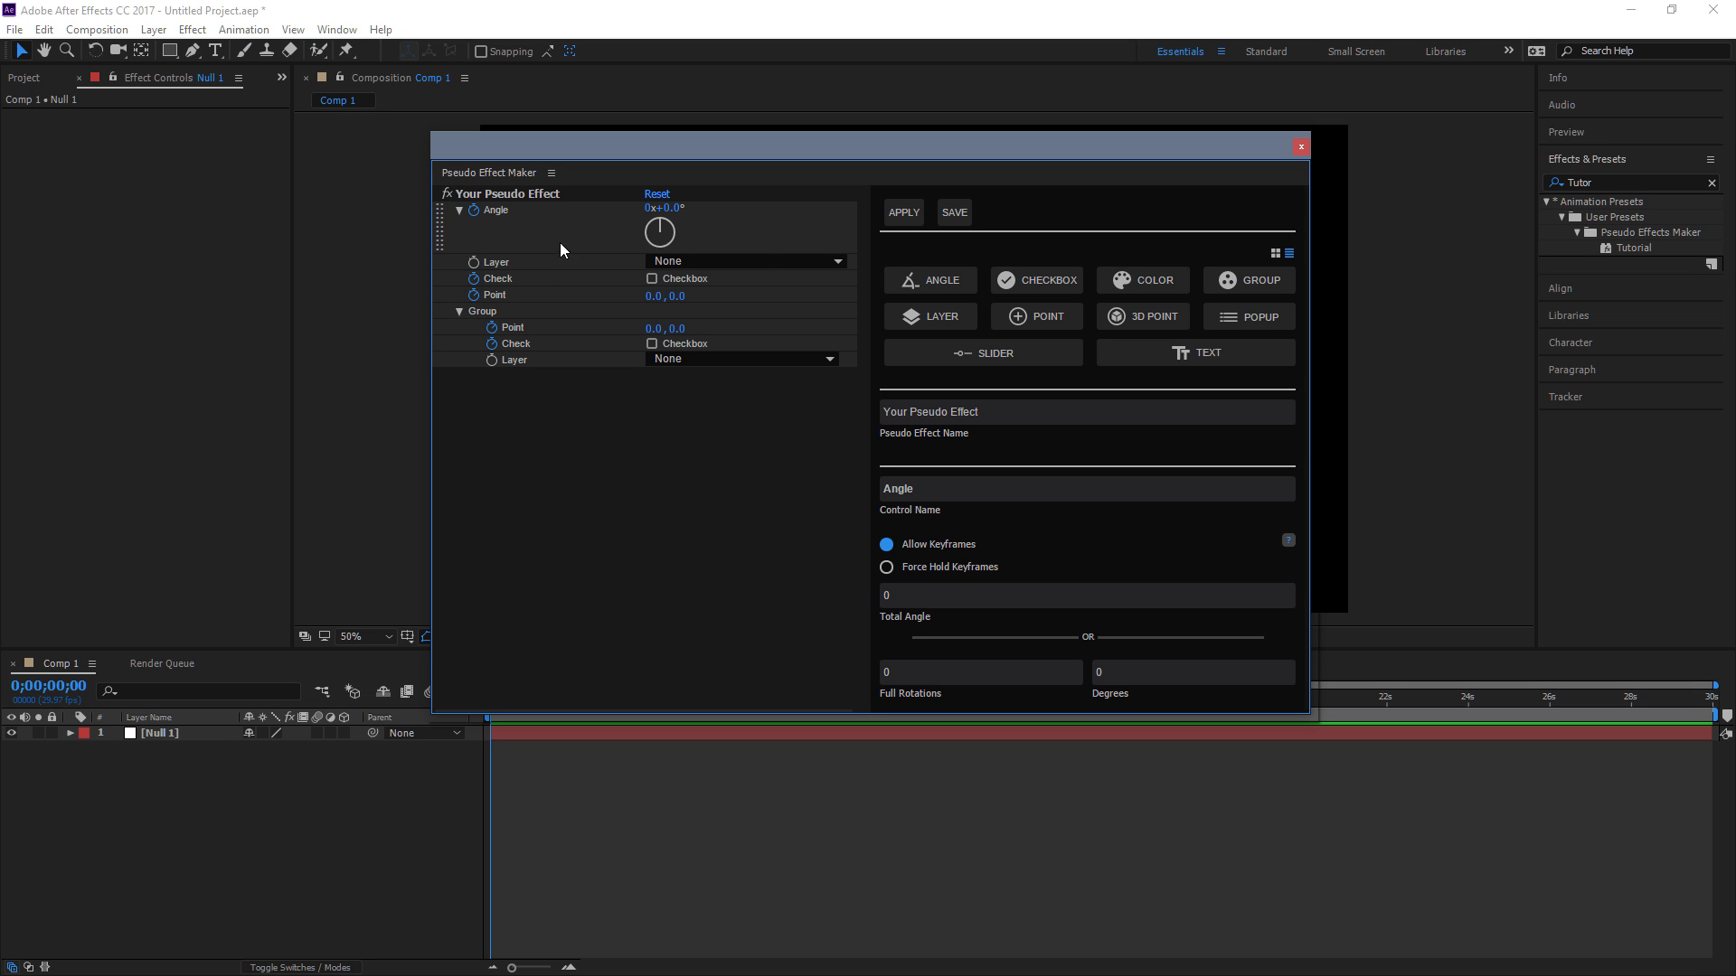
{"action": "left_click", "coordinate": [939, 293]}
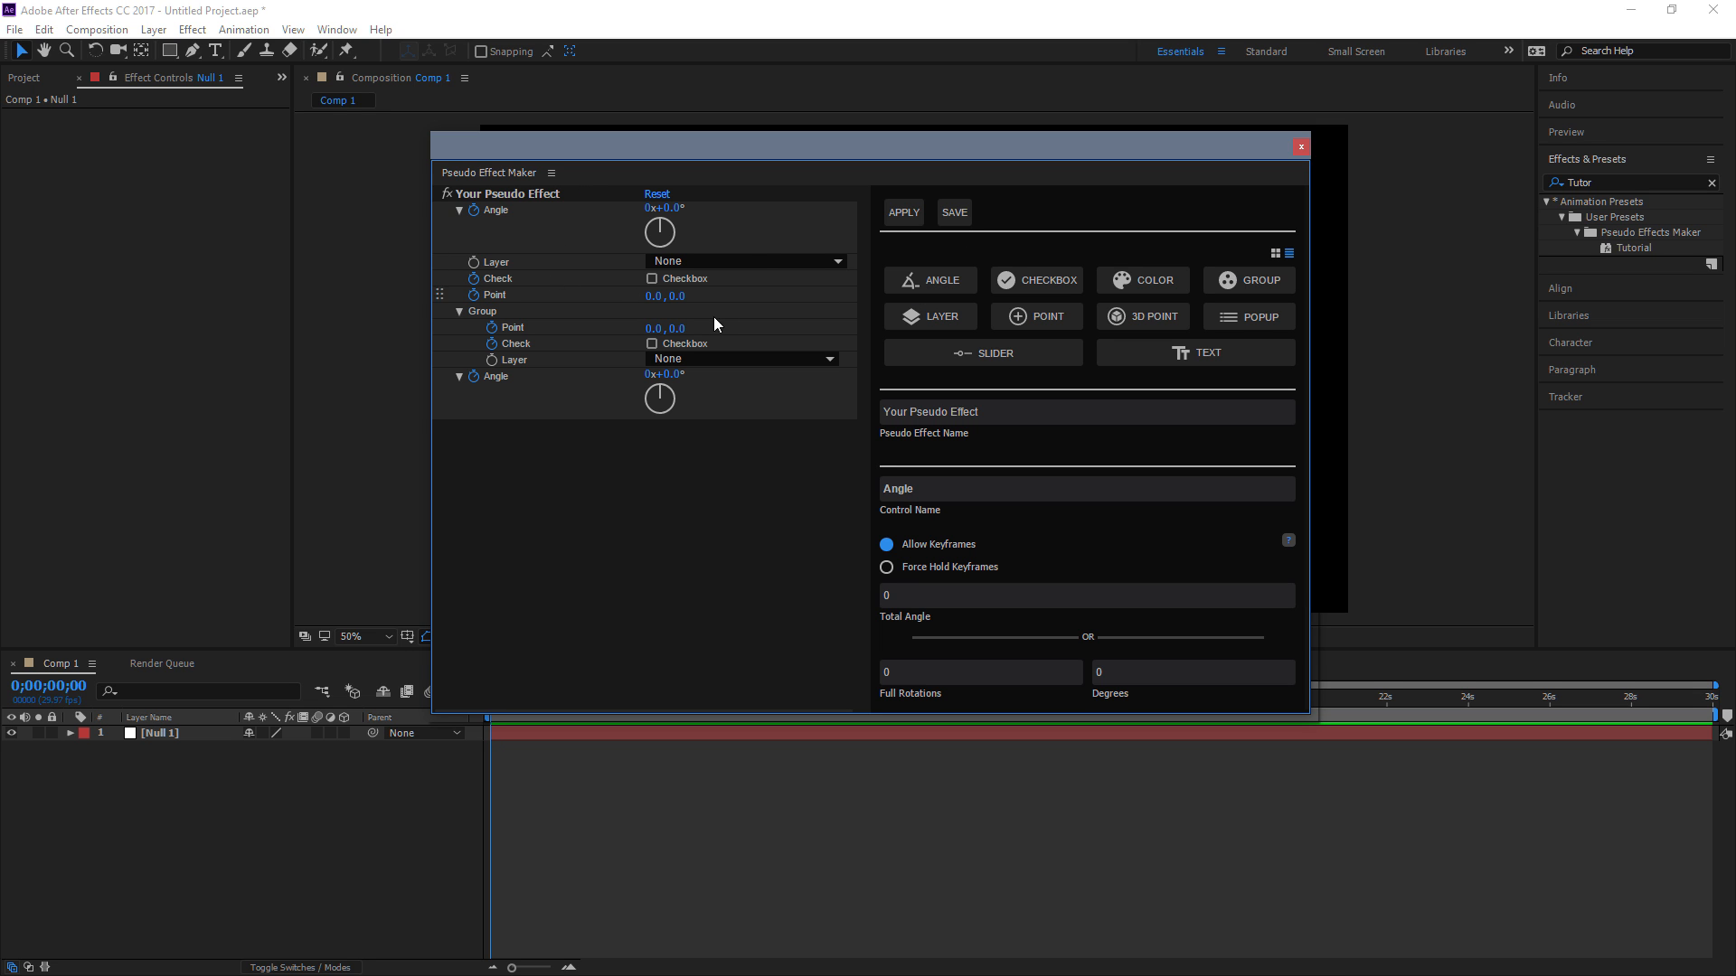
{"action": "left_click", "coordinate": [459, 312]}
{"action": "left_click", "coordinate": [455, 312]}
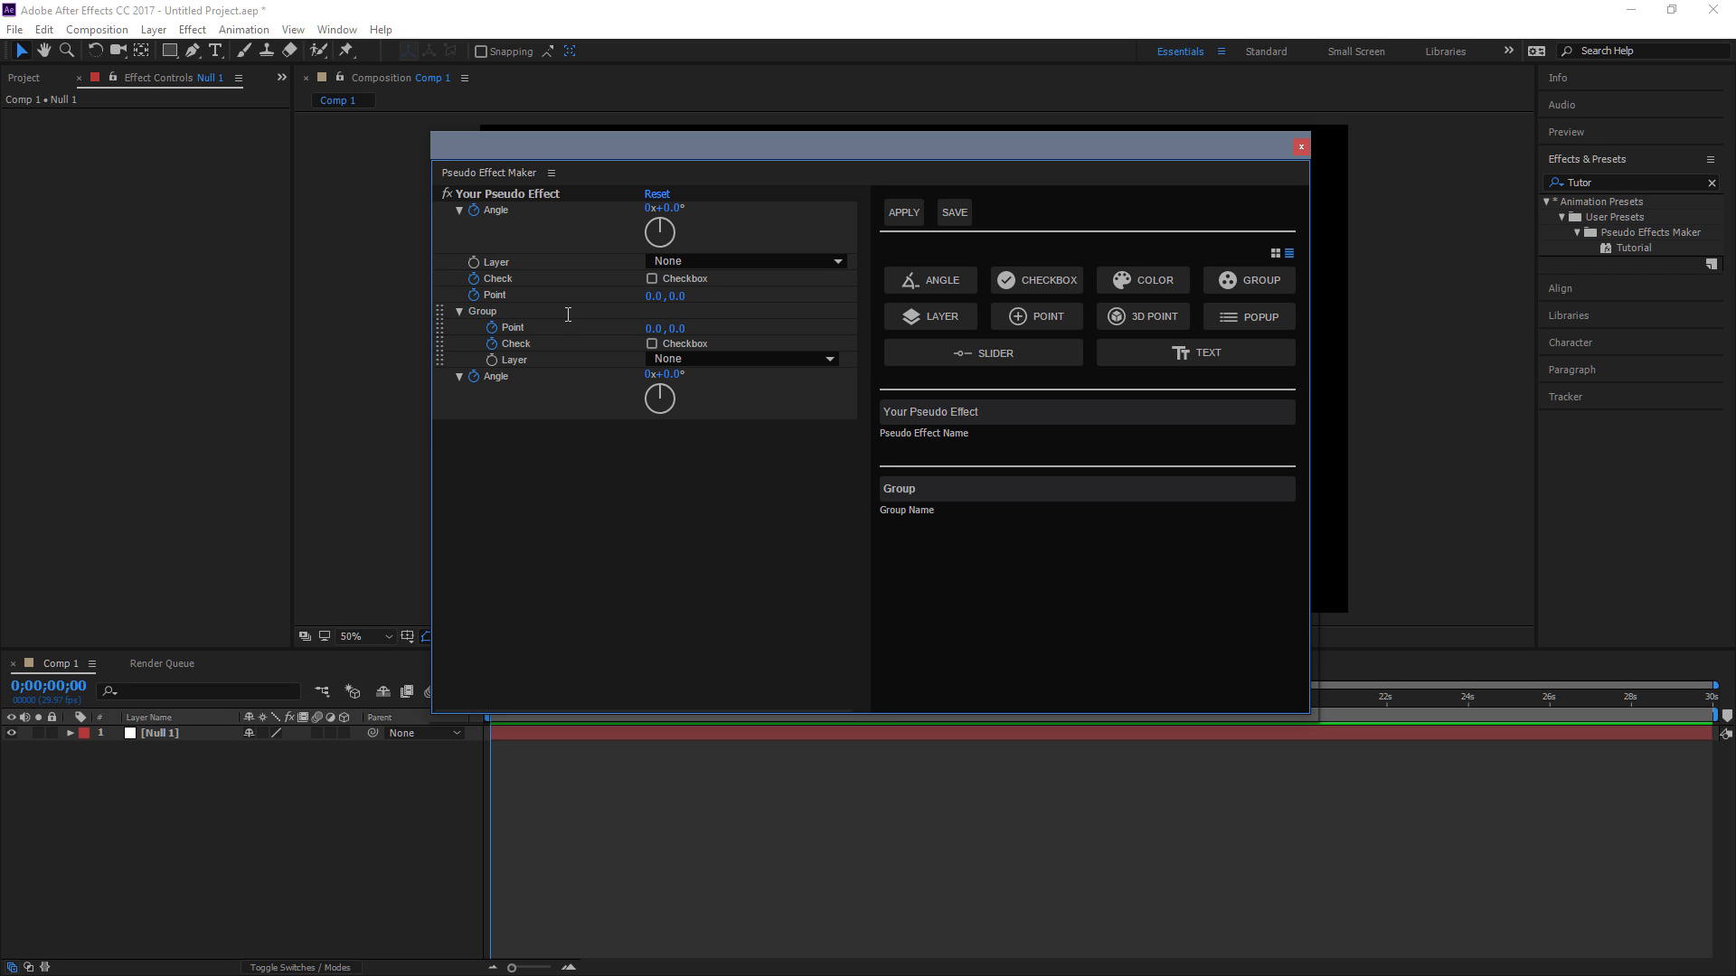
{"action": "left_click", "coordinate": [553, 344]}
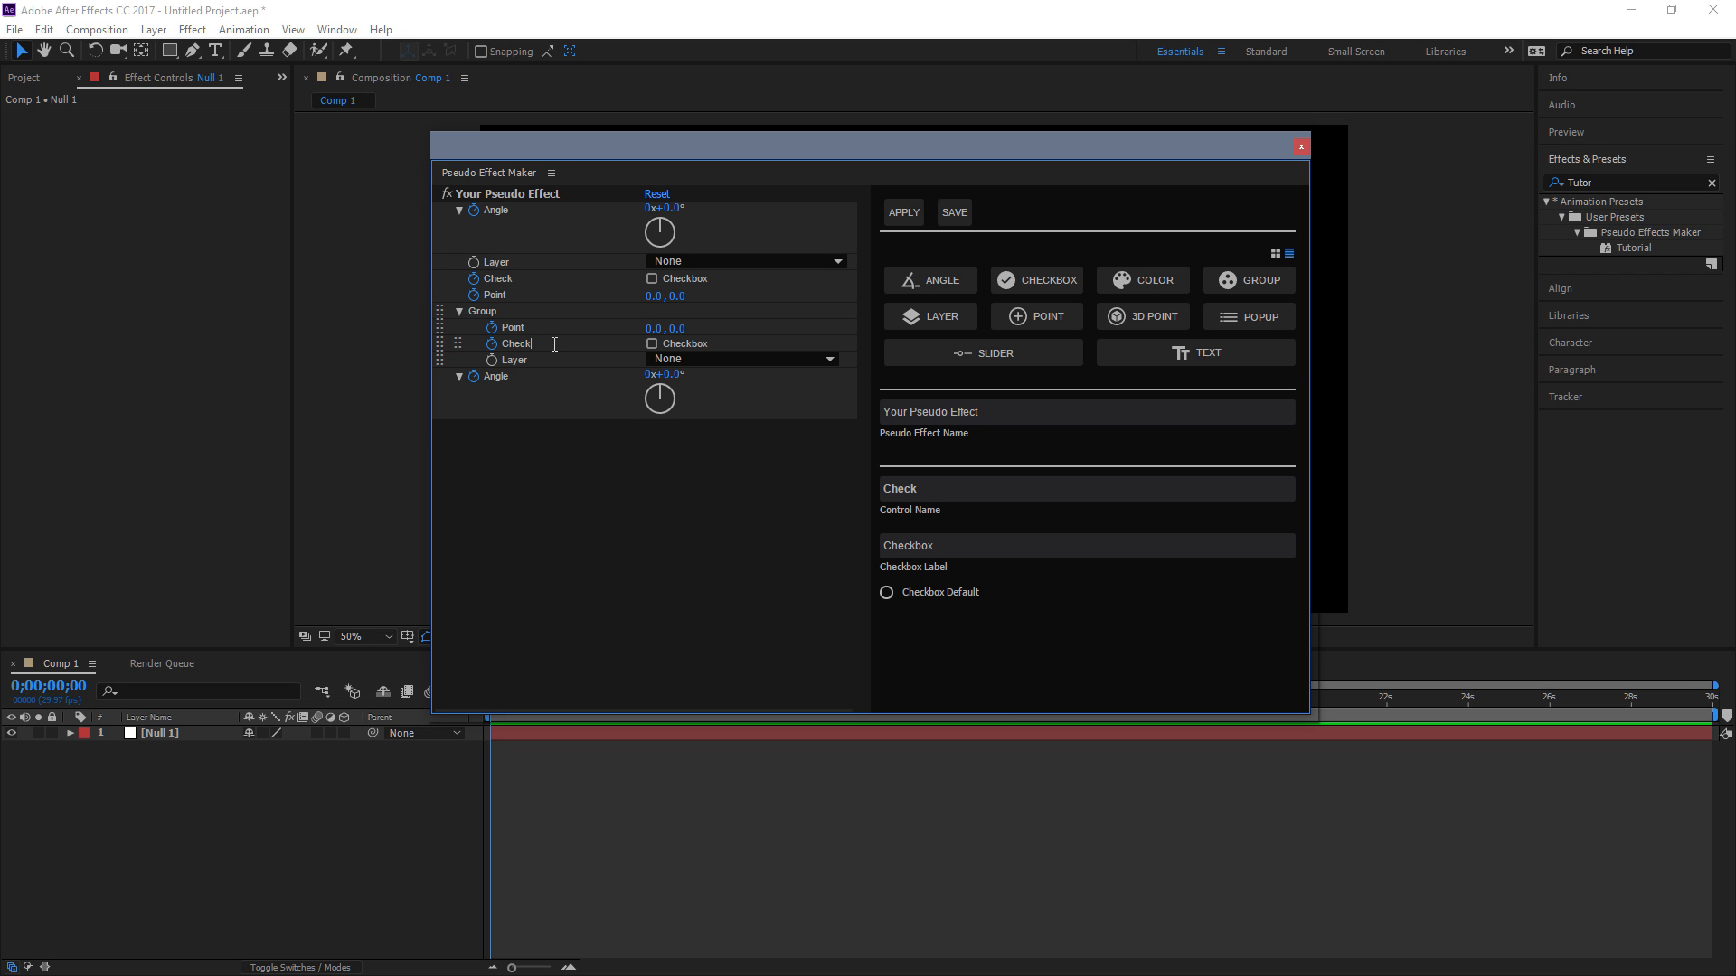
{"action": "left_click", "coordinate": [1044, 316]}
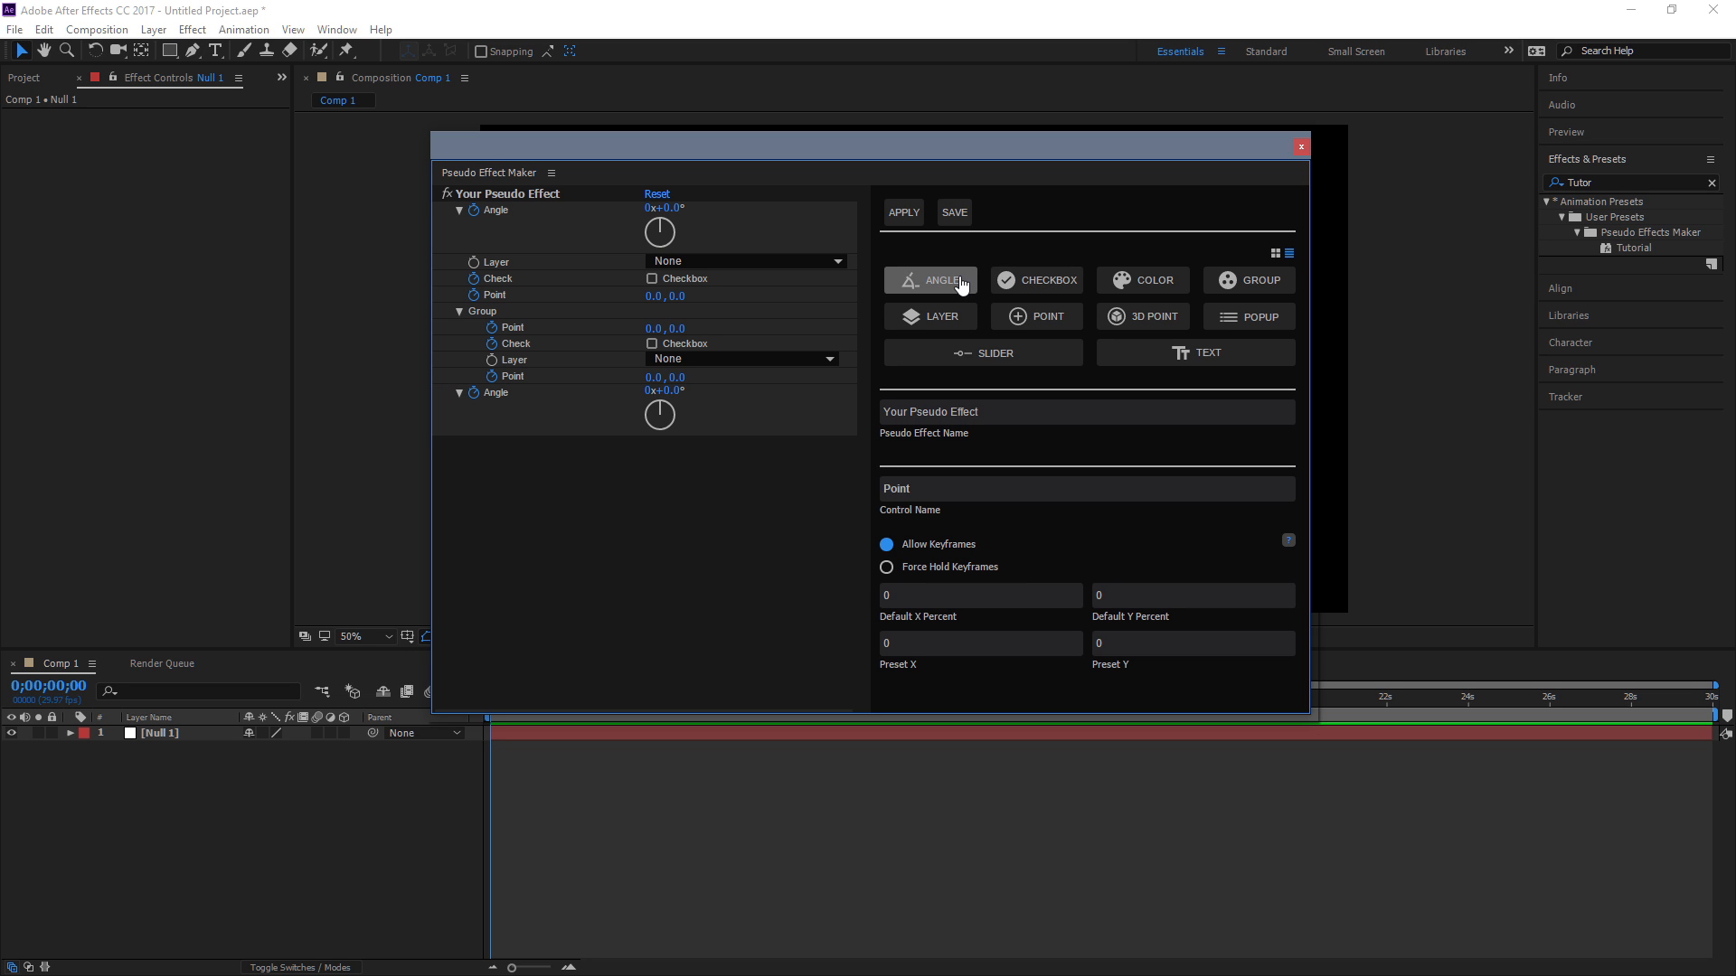
Insert an Angle control directly below the first Angle and move it to the end of the control list.
{"action": "left_click_drag", "start_coordinate": [961, 286], "coordinate": [515, 260]}
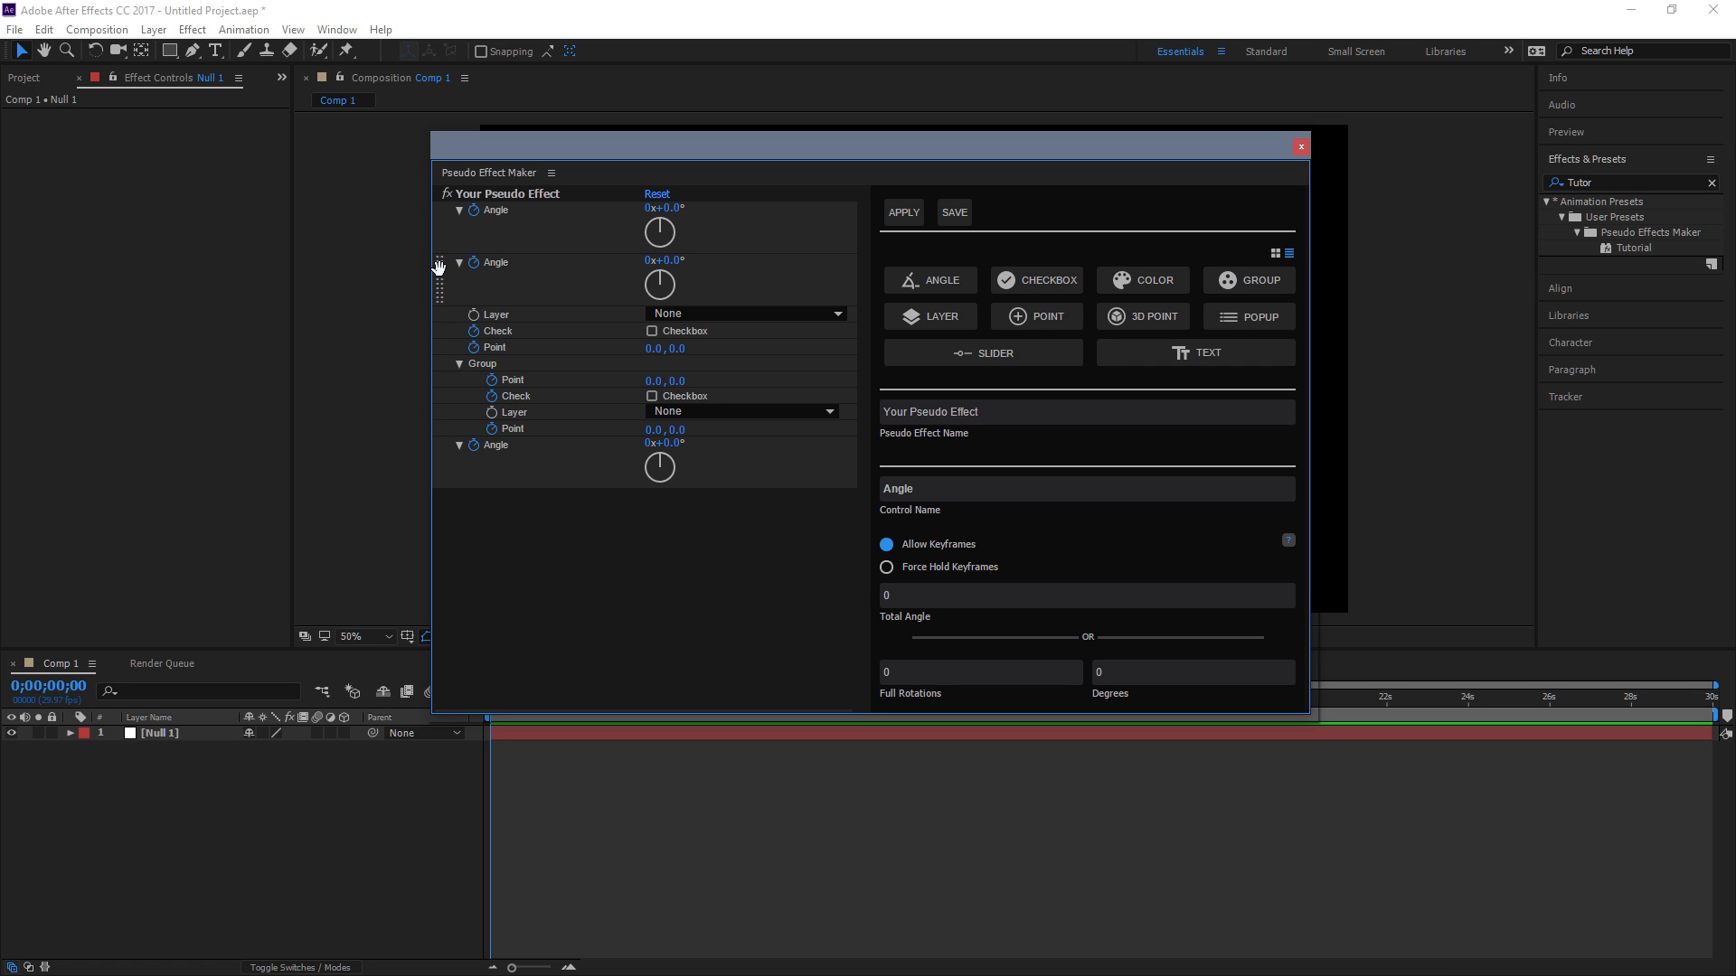
{"action": "left_click_drag", "start_coordinate": [441, 267], "coordinate": [540, 463]}
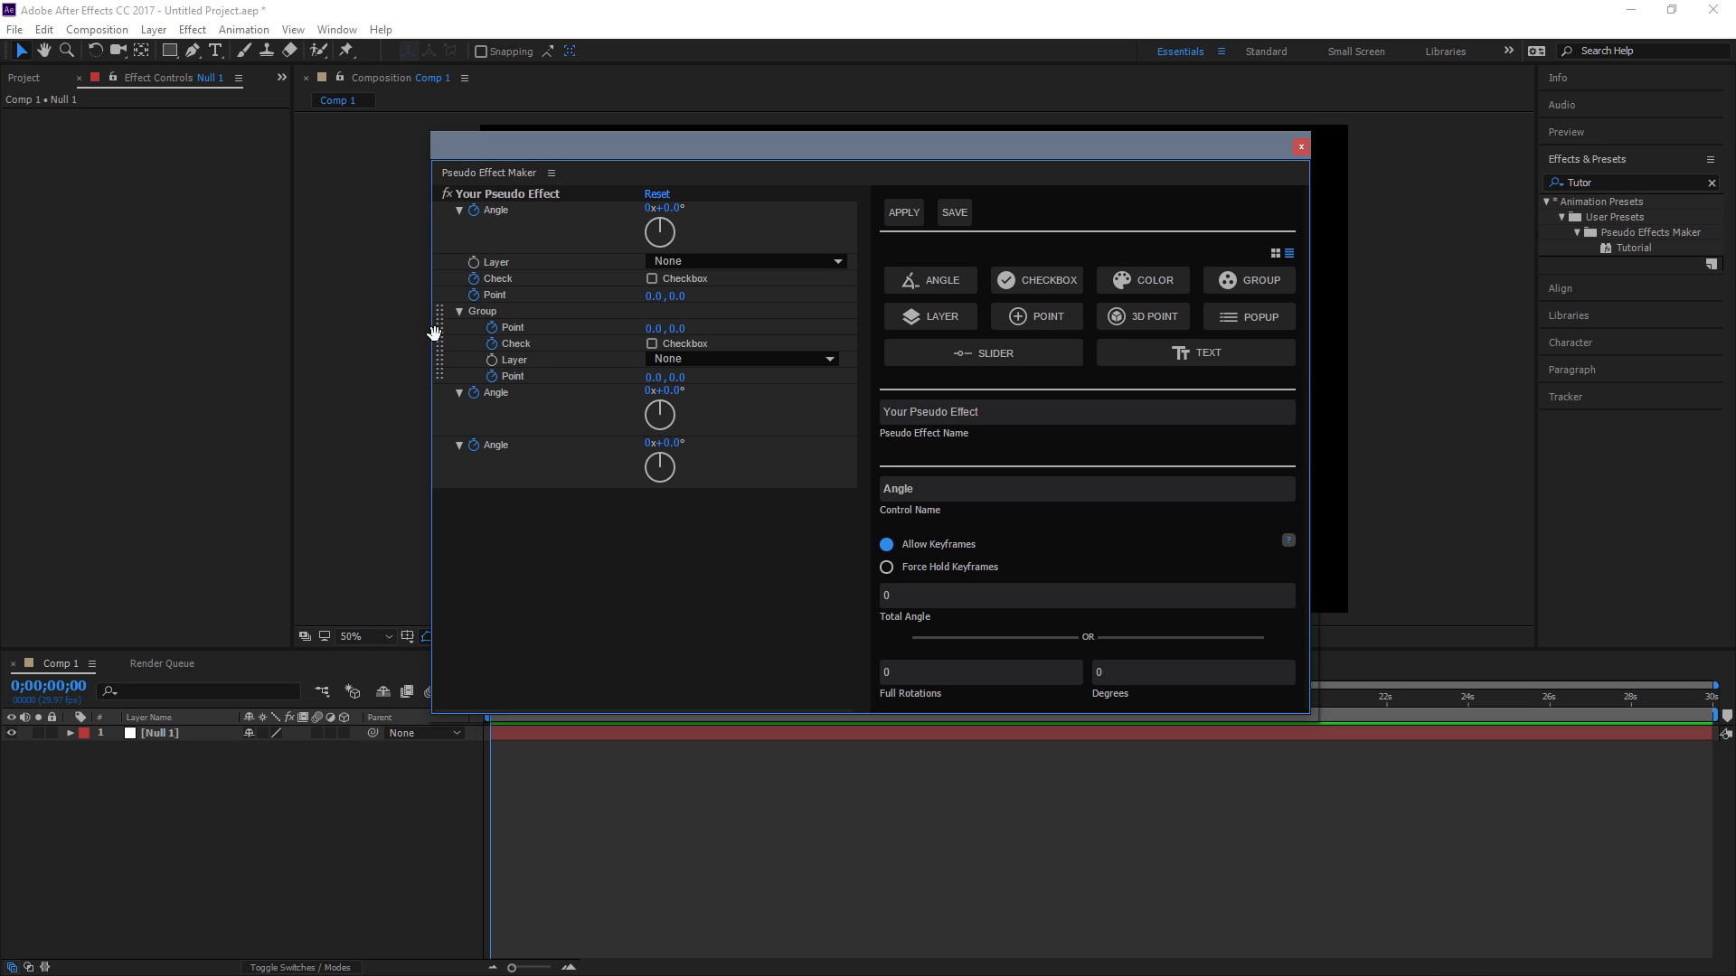
Duplicate the group with its controls to the end of the list, and duplicate the Angle directly above it with a value of 35°.
{"action": "left_click_drag", "start_coordinate": [436, 341], "coordinate": [496, 521]}
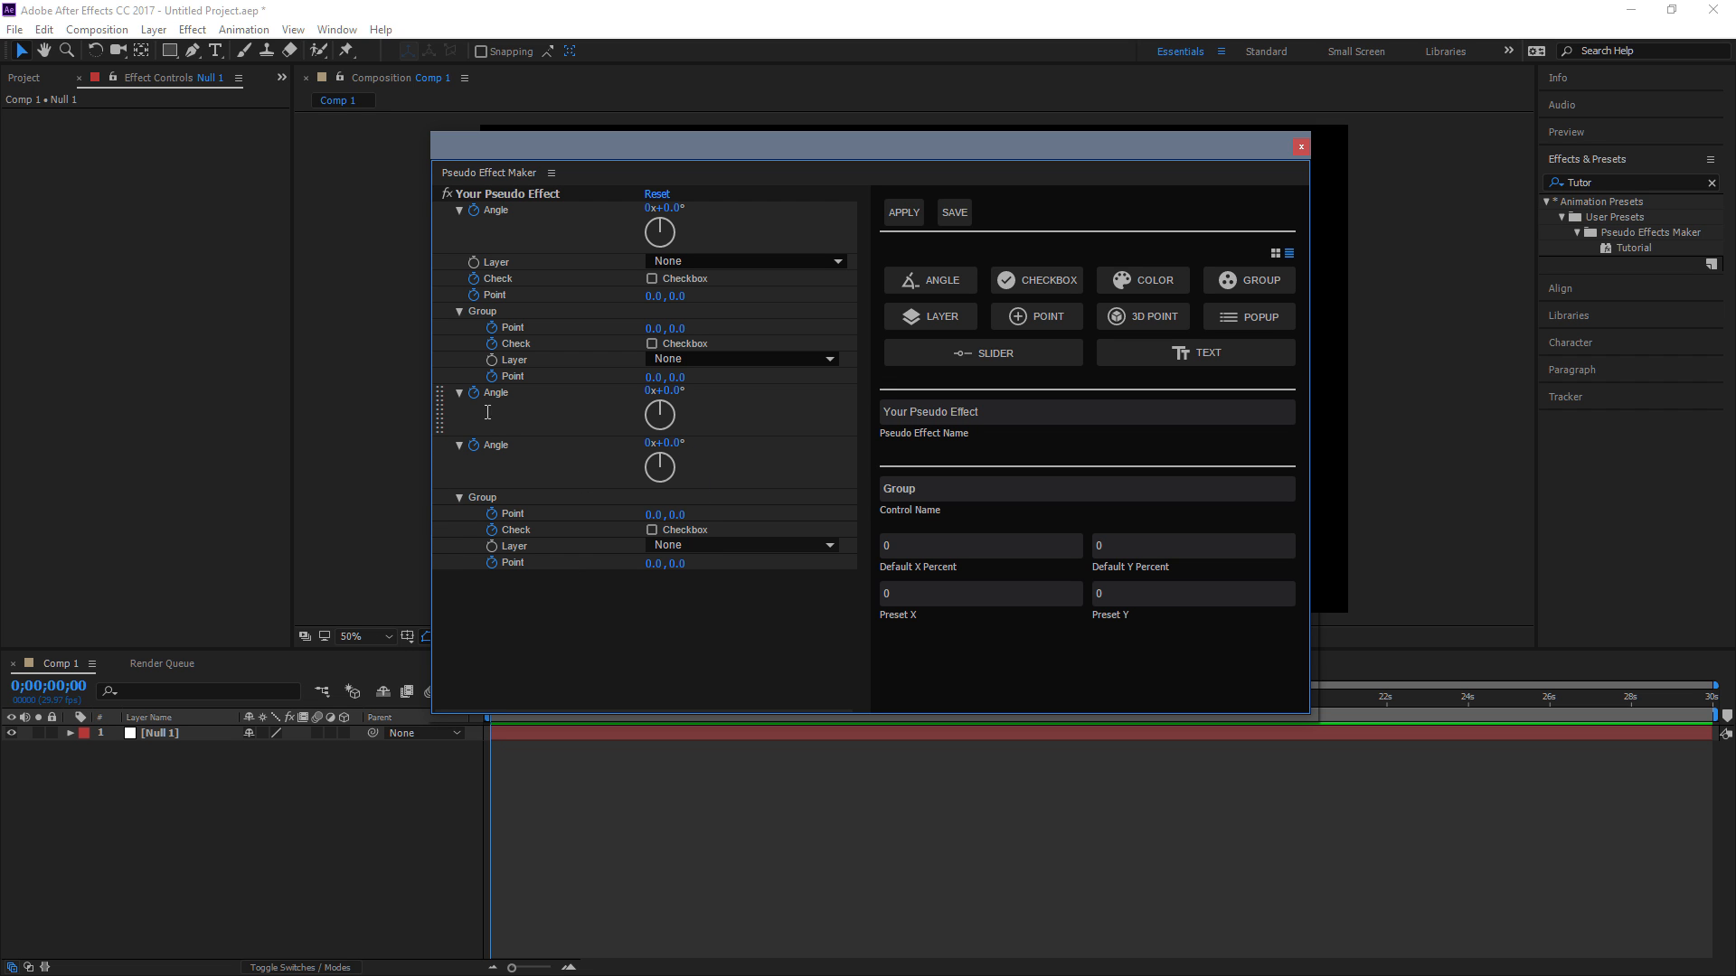
{"action": "left_click_drag", "start_coordinate": [680, 443], "coordinate": [806, 450]}
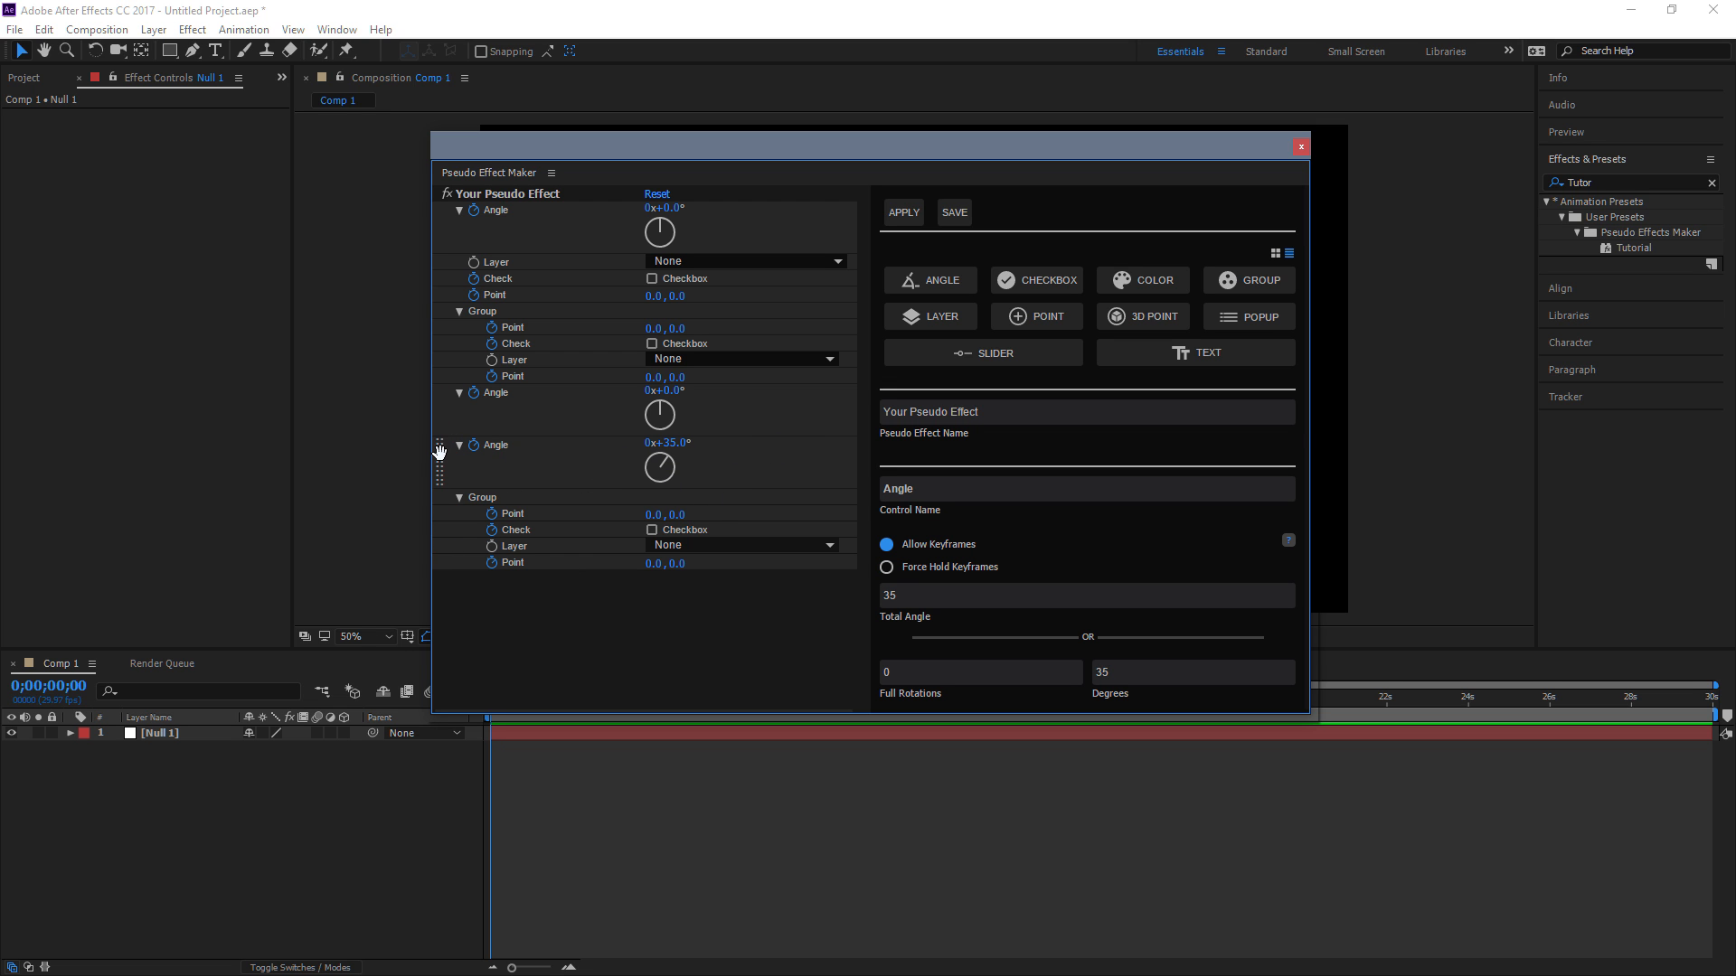
{"action": "left_click_drag", "start_coordinate": [440, 452], "coordinate": [633, 626]}
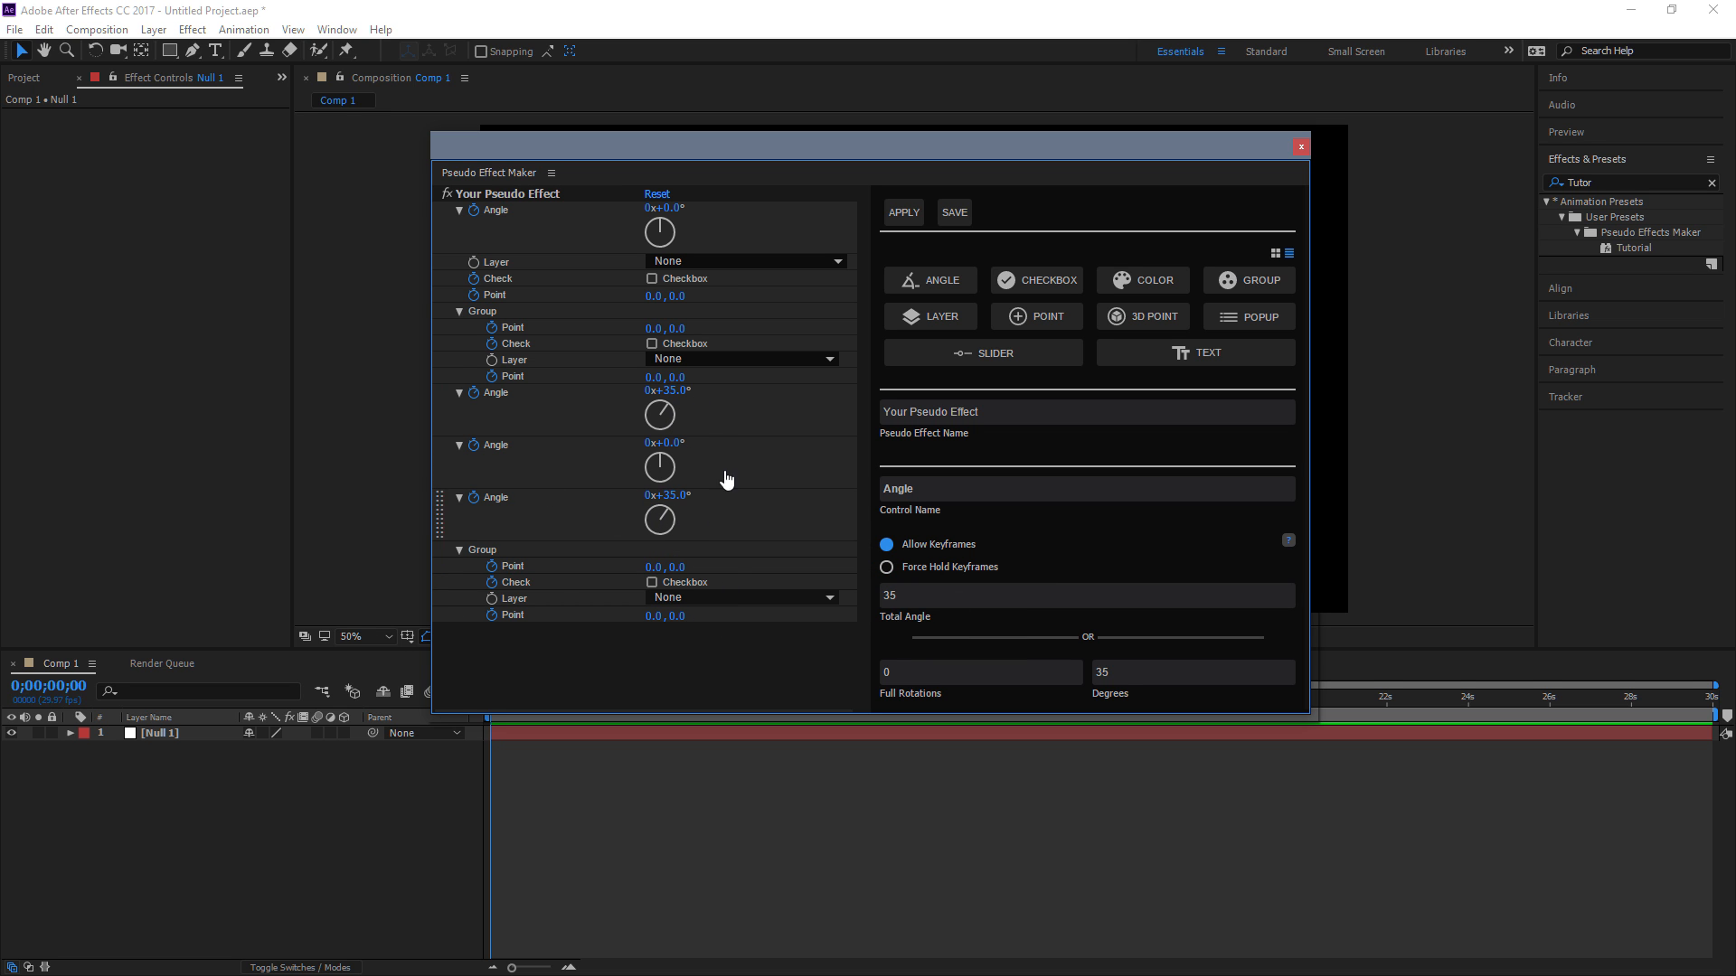
Move the 35° Angle control directly above the lower group to below it, and expand that group again.
{"action": "left_click", "coordinate": [461, 549]}
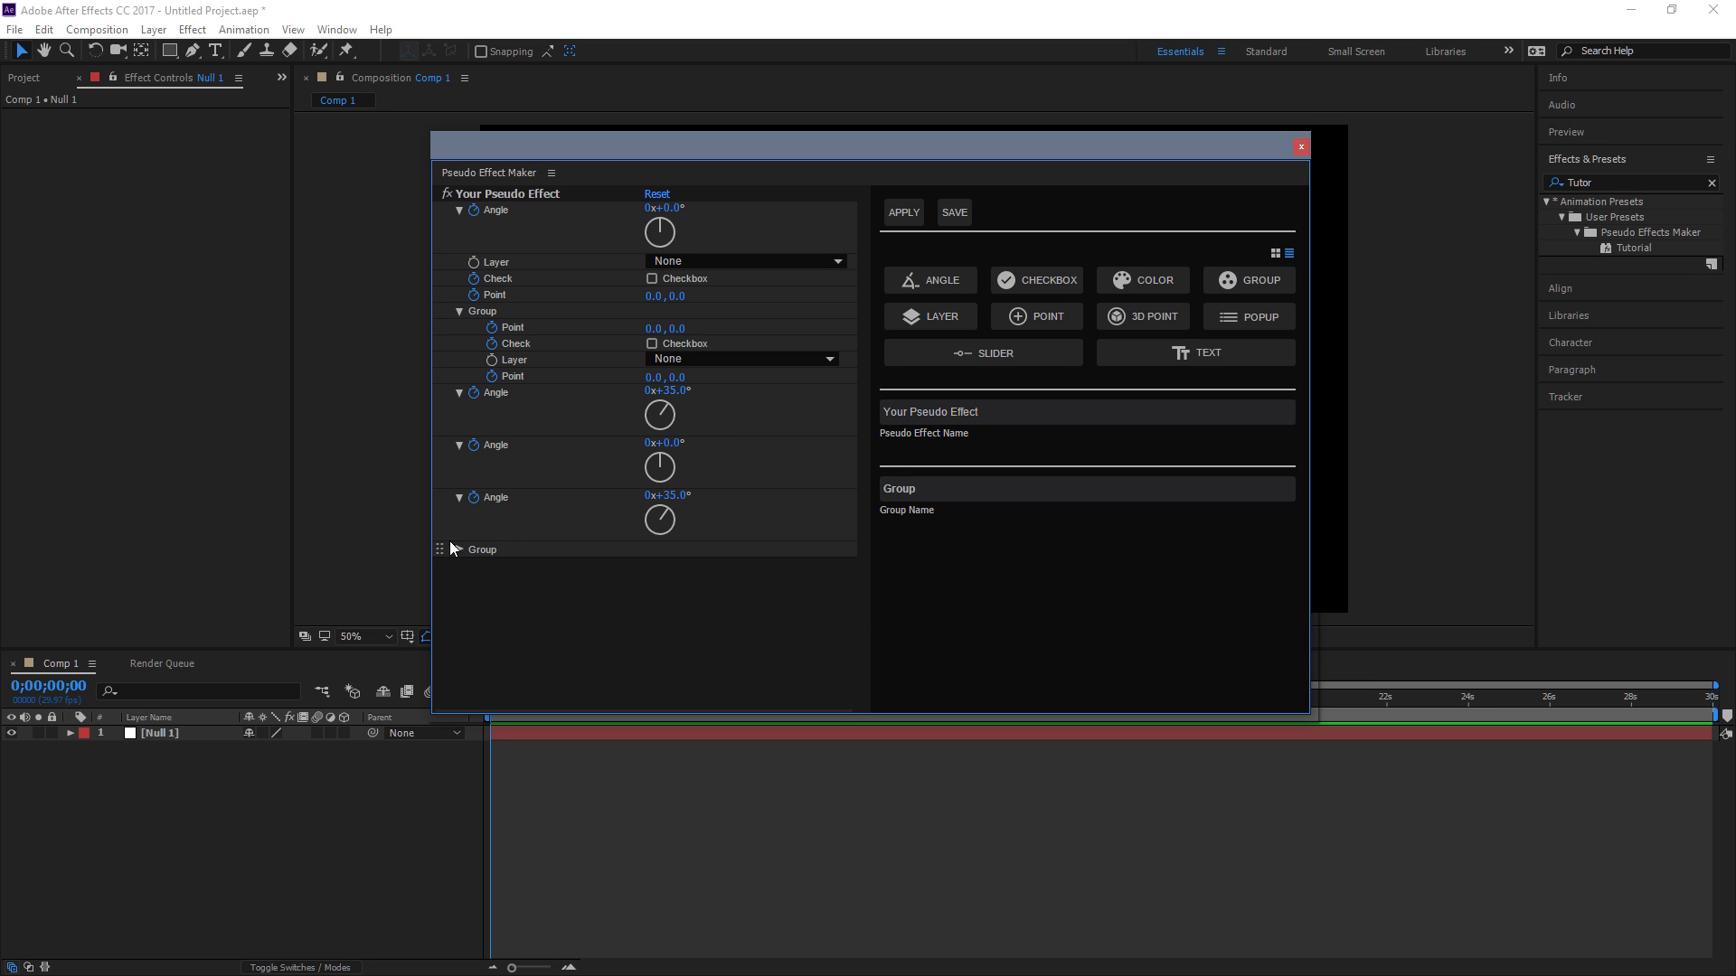
{"action": "left_click_drag", "start_coordinate": [440, 514], "coordinate": [442, 570]}
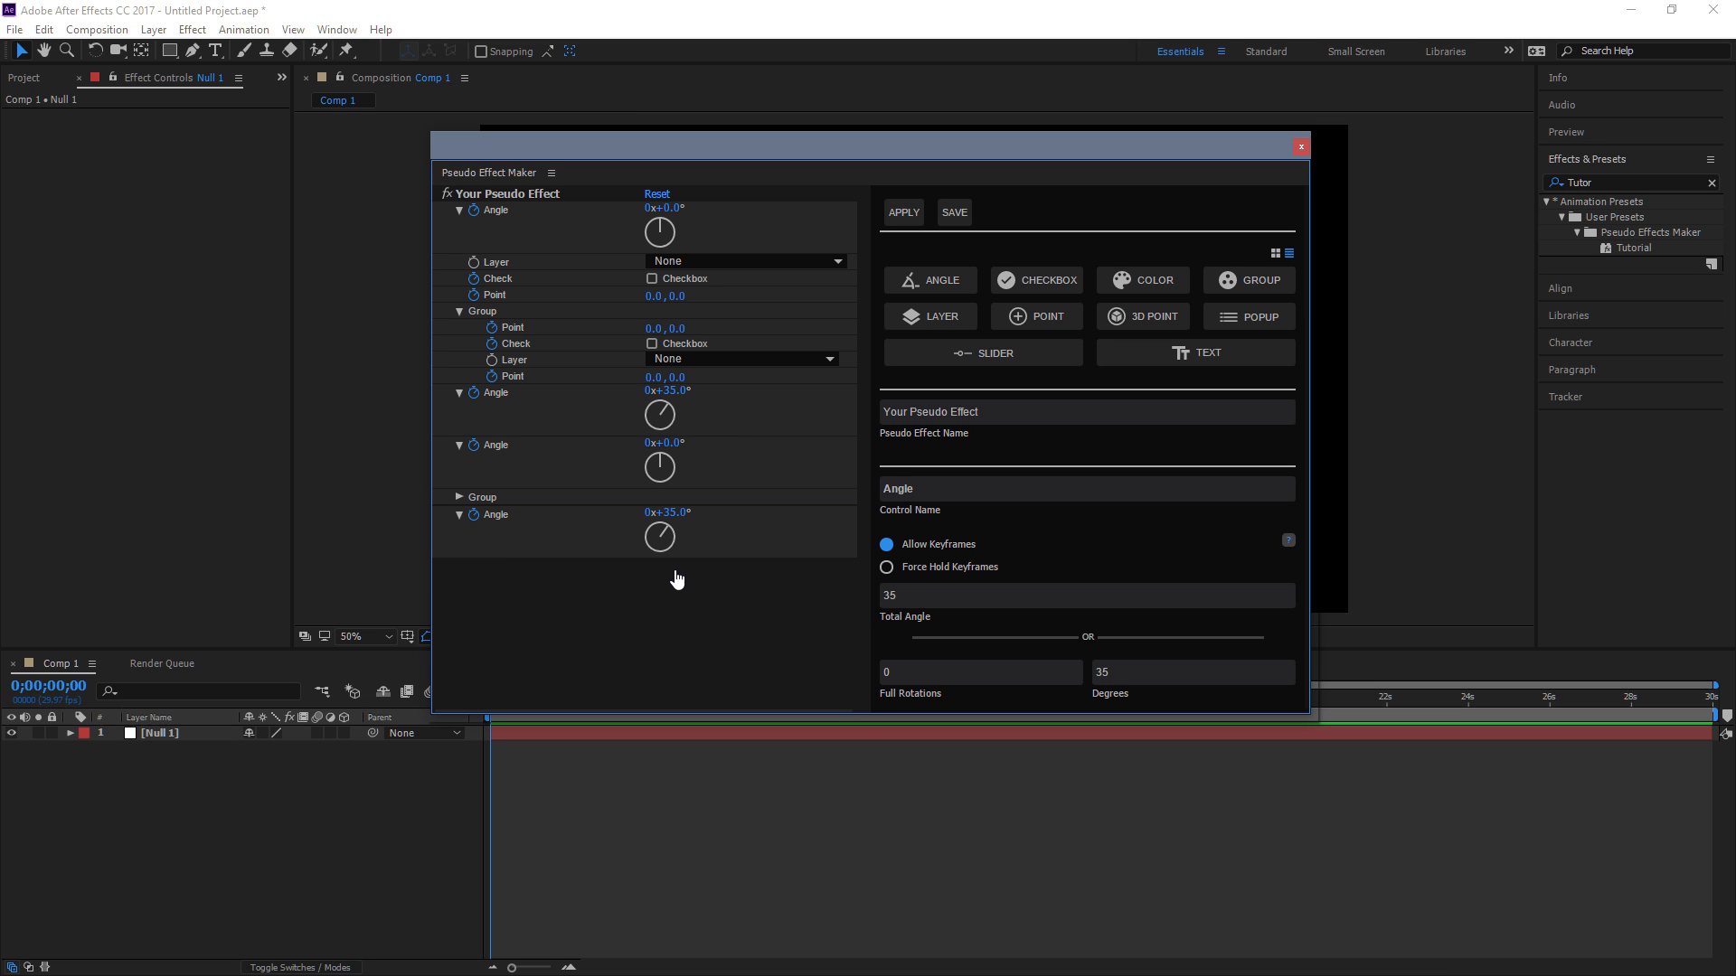
{"action": "left_click", "coordinate": [459, 499]}
{"action": "left_click", "coordinate": [659, 515]}
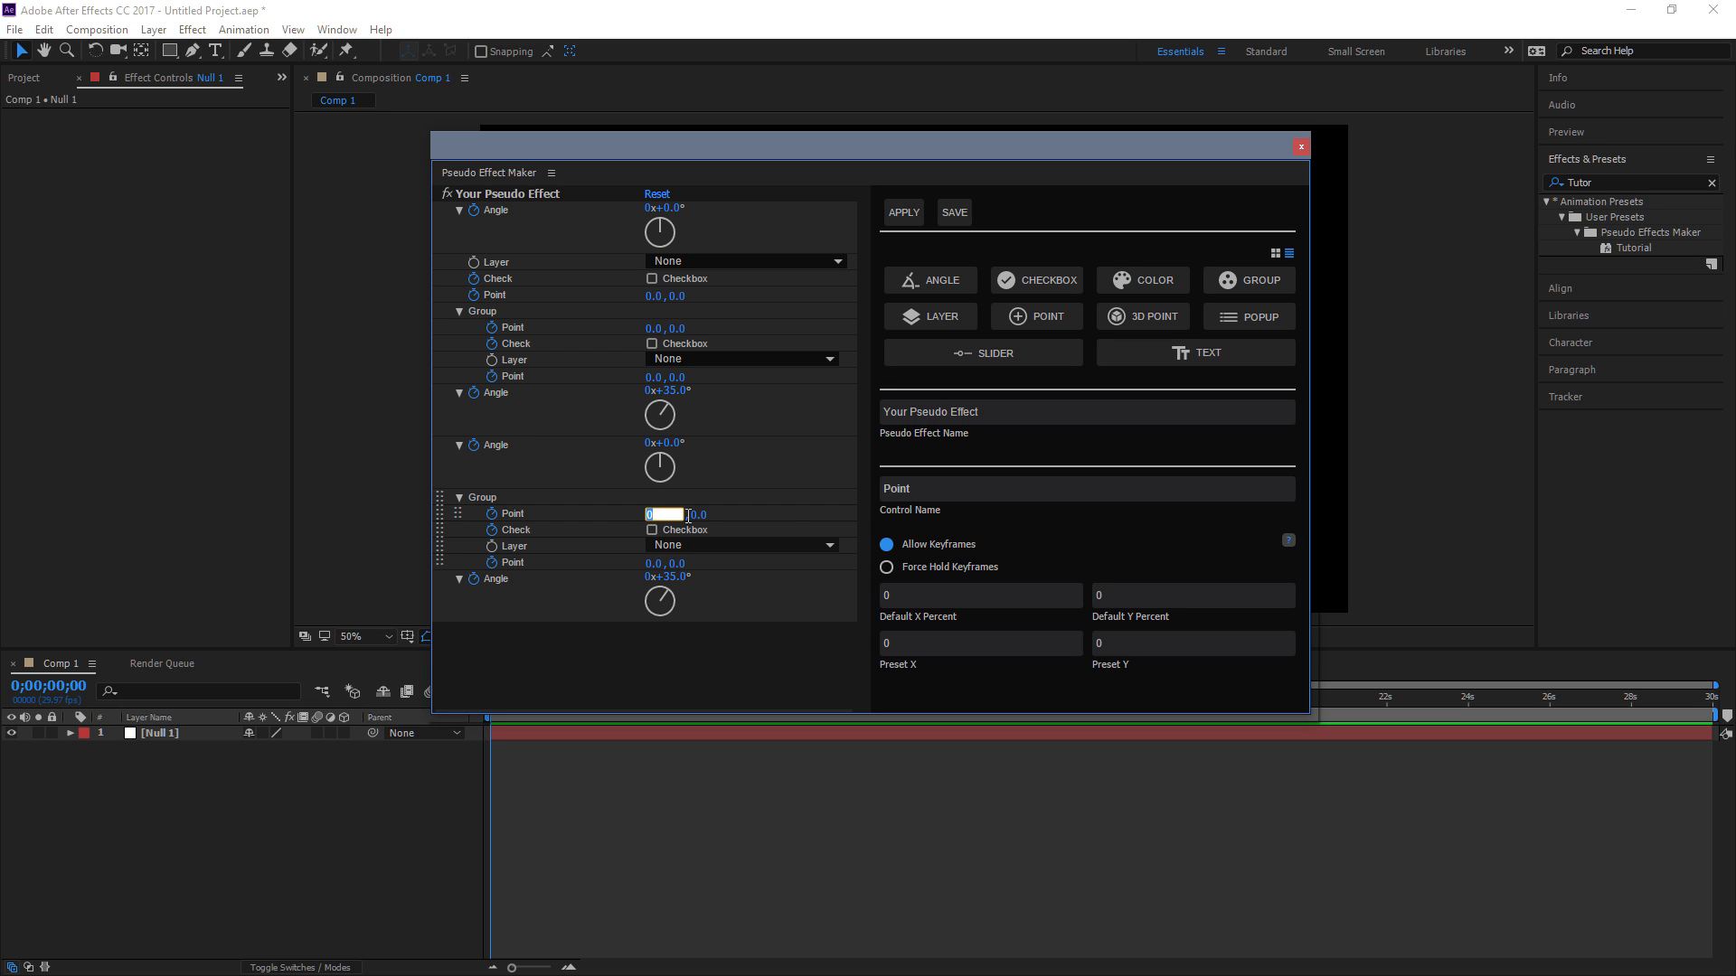
{"action": "left_click", "coordinate": [741, 522]}
Delete the 35° Angle control at the end of the control list.
{"action": "left_click", "coordinate": [443, 601]}
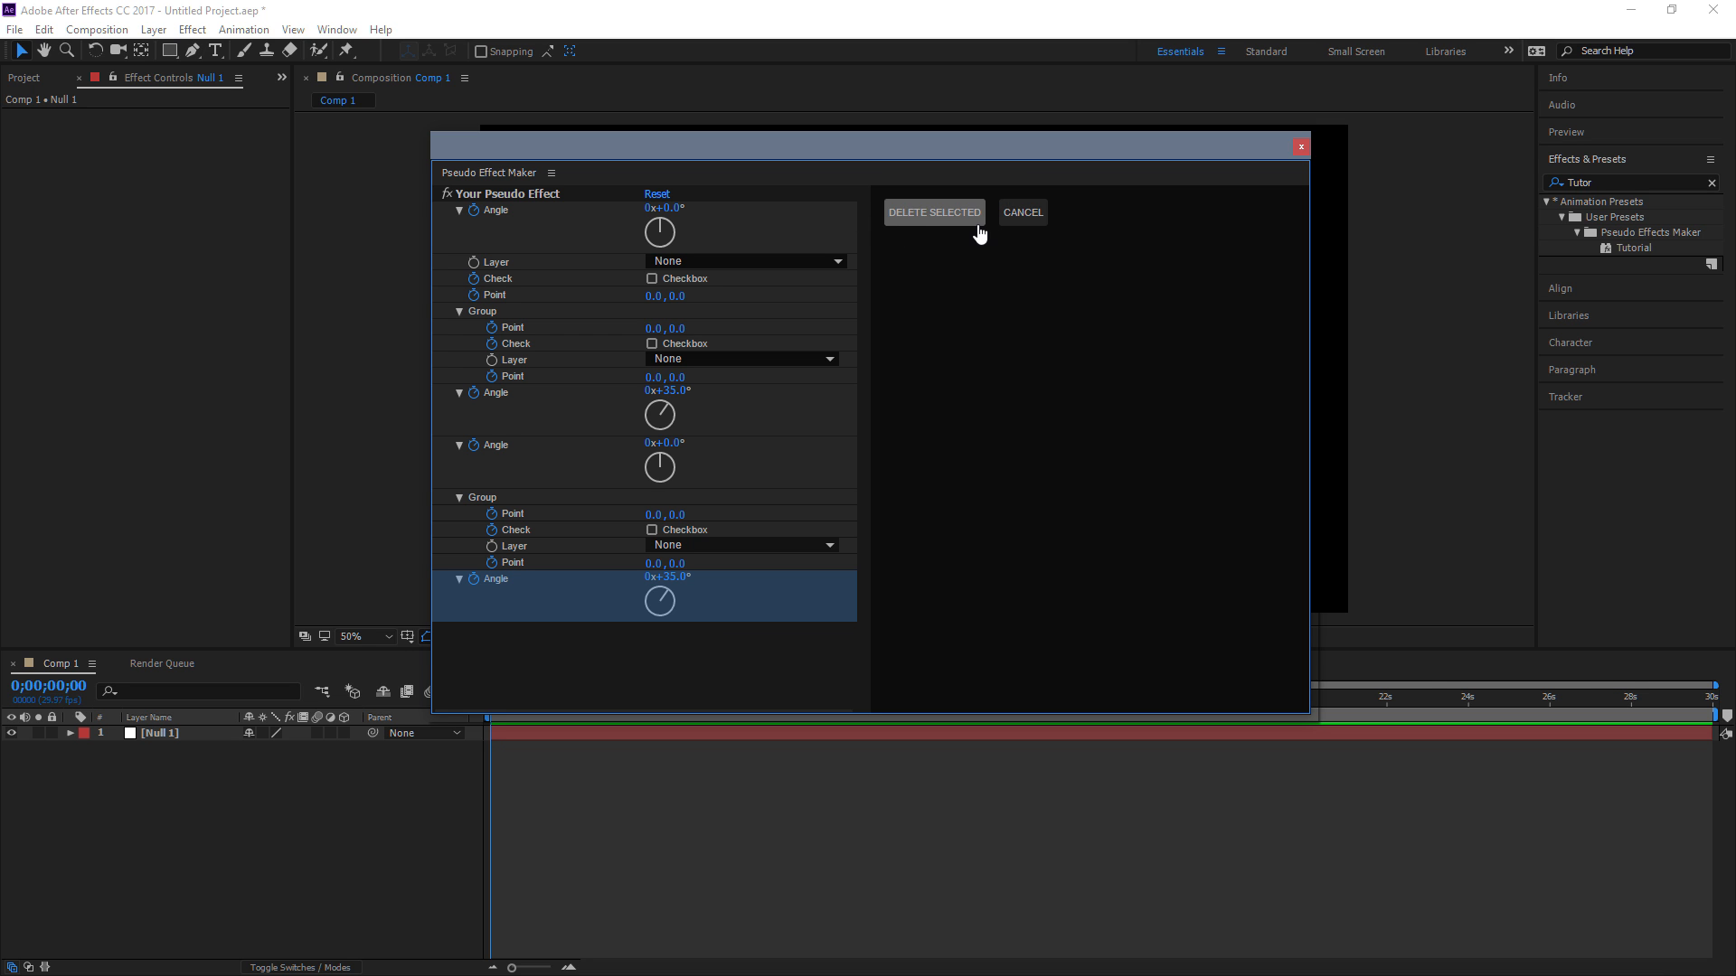
{"action": "left_click", "coordinate": [1024, 217]}
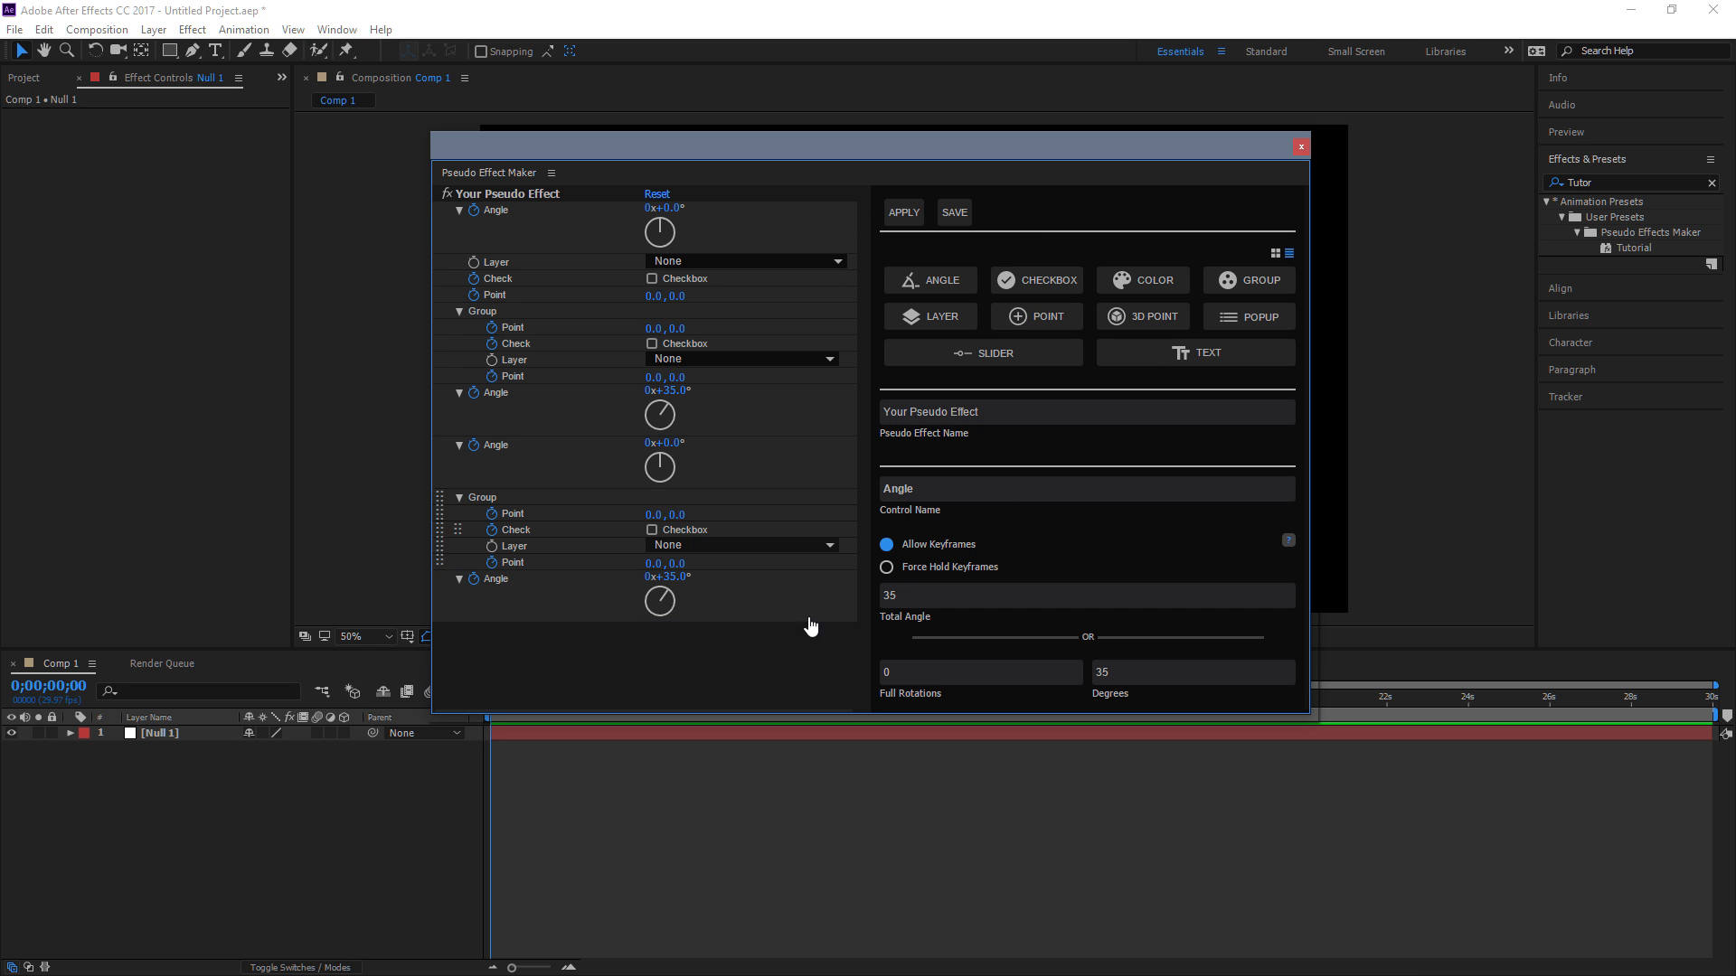
{"action": "left_click", "coordinate": [440, 594]}
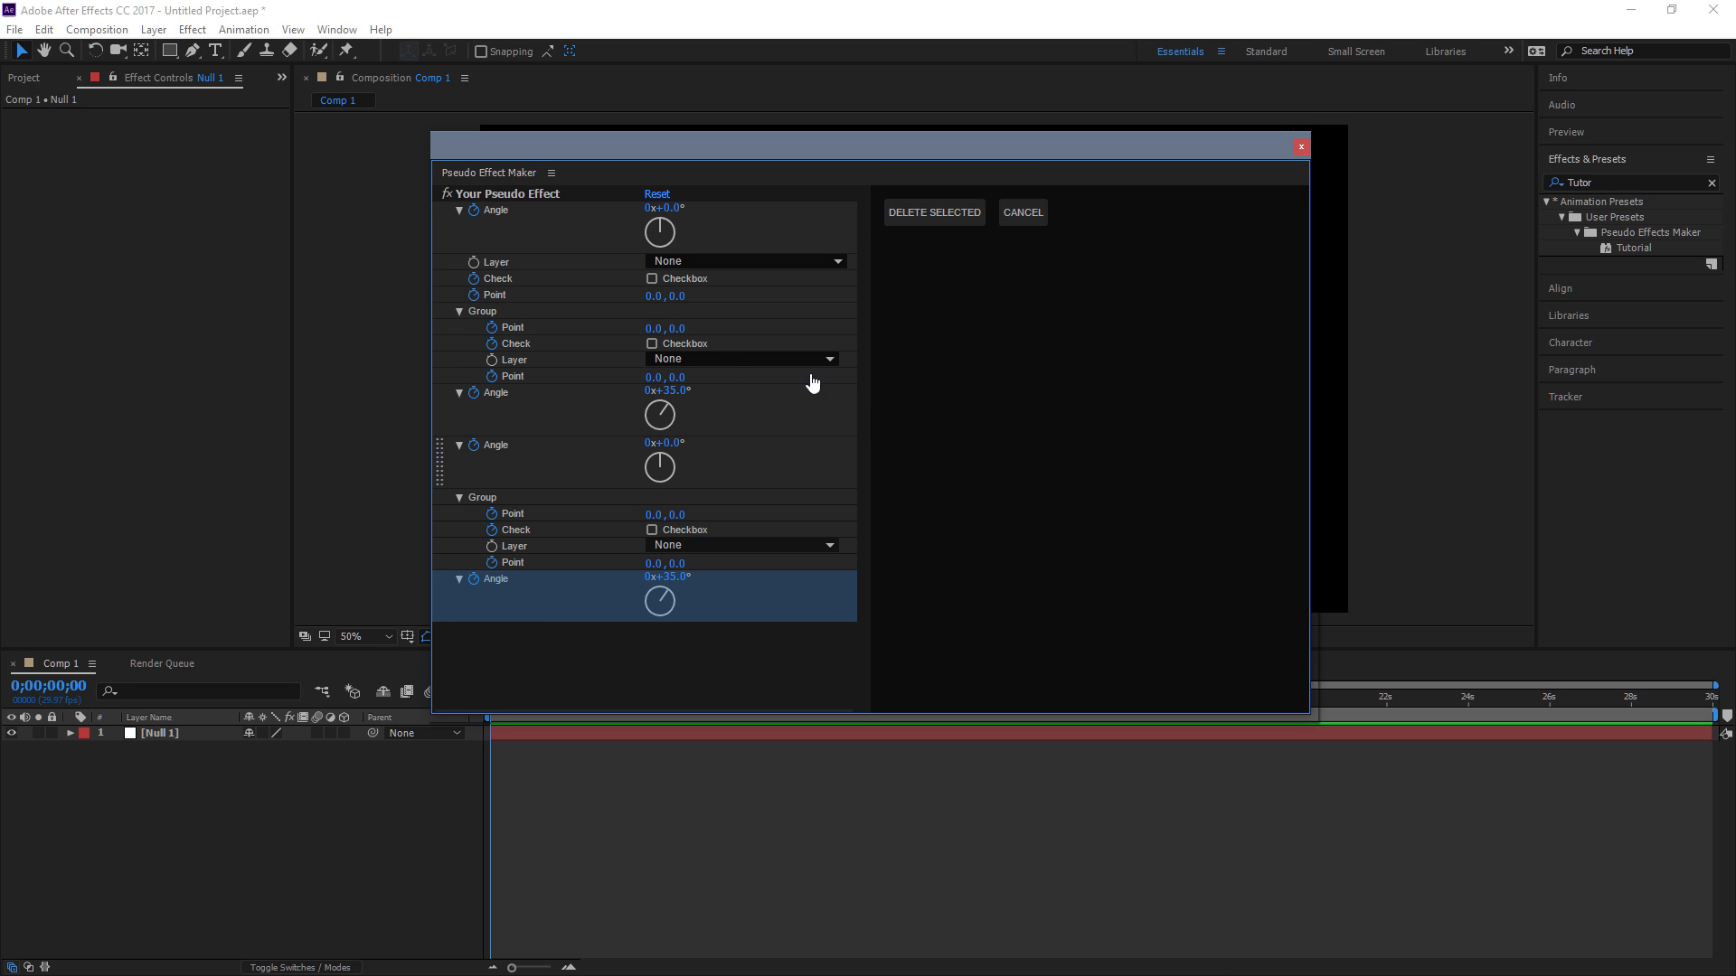
{"action": "left_click", "coordinate": [936, 218]}
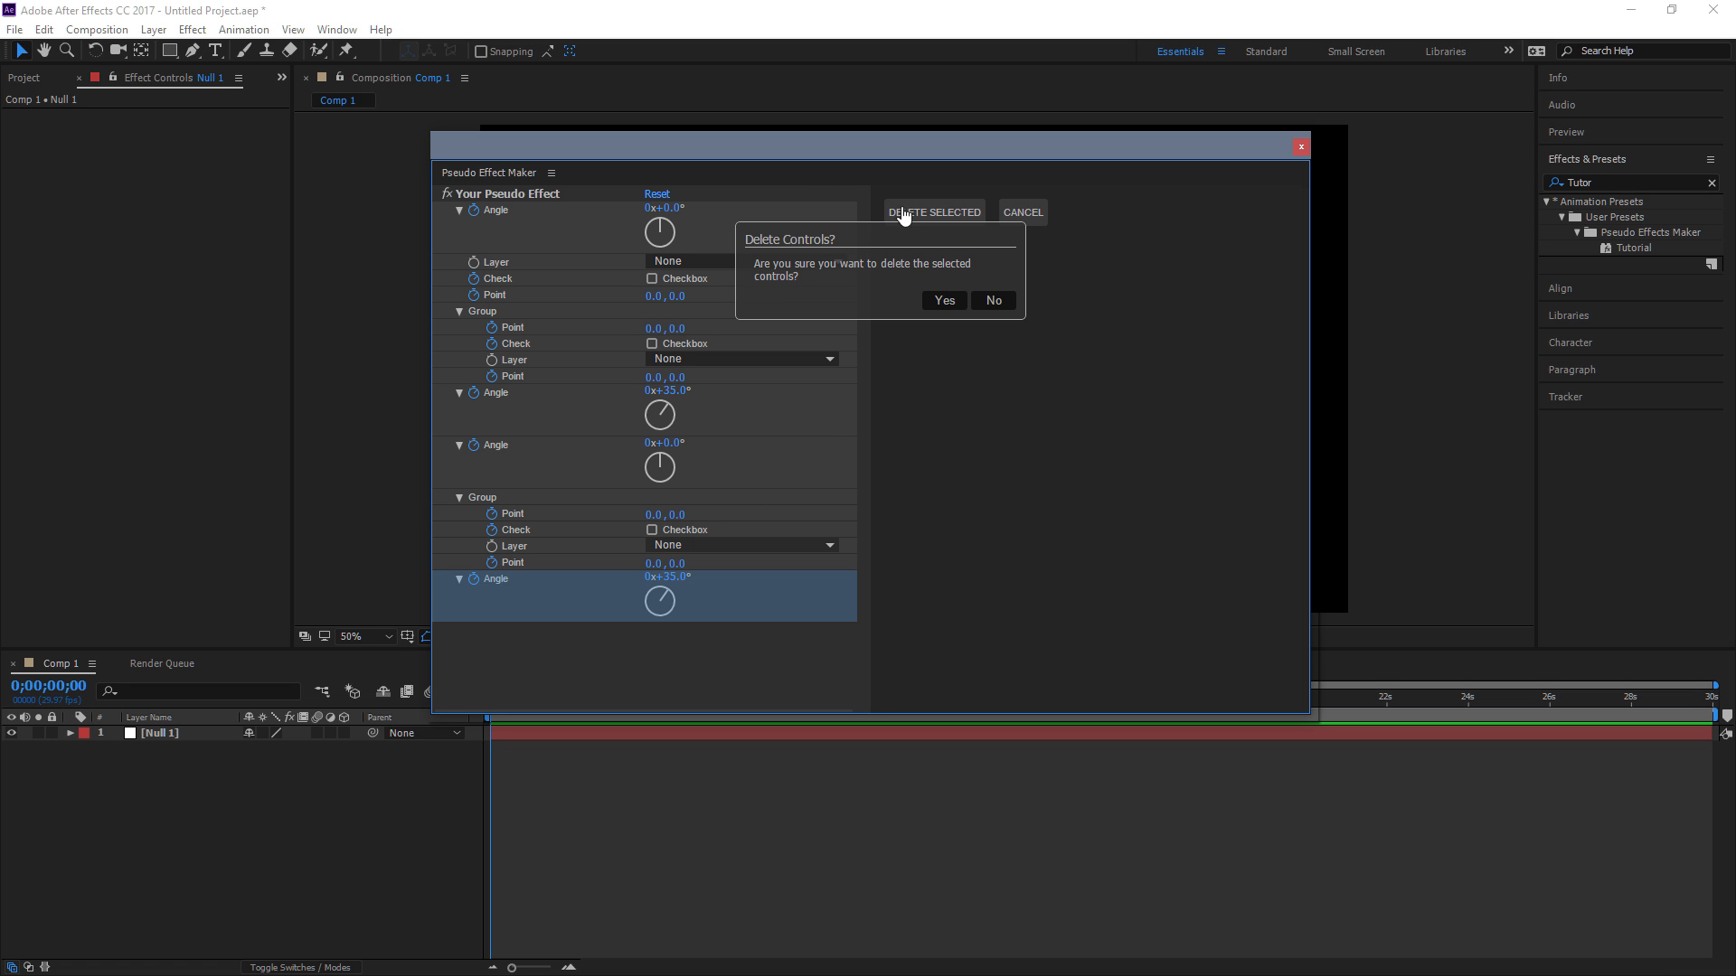
{"action": "left_click", "coordinate": [944, 300]}
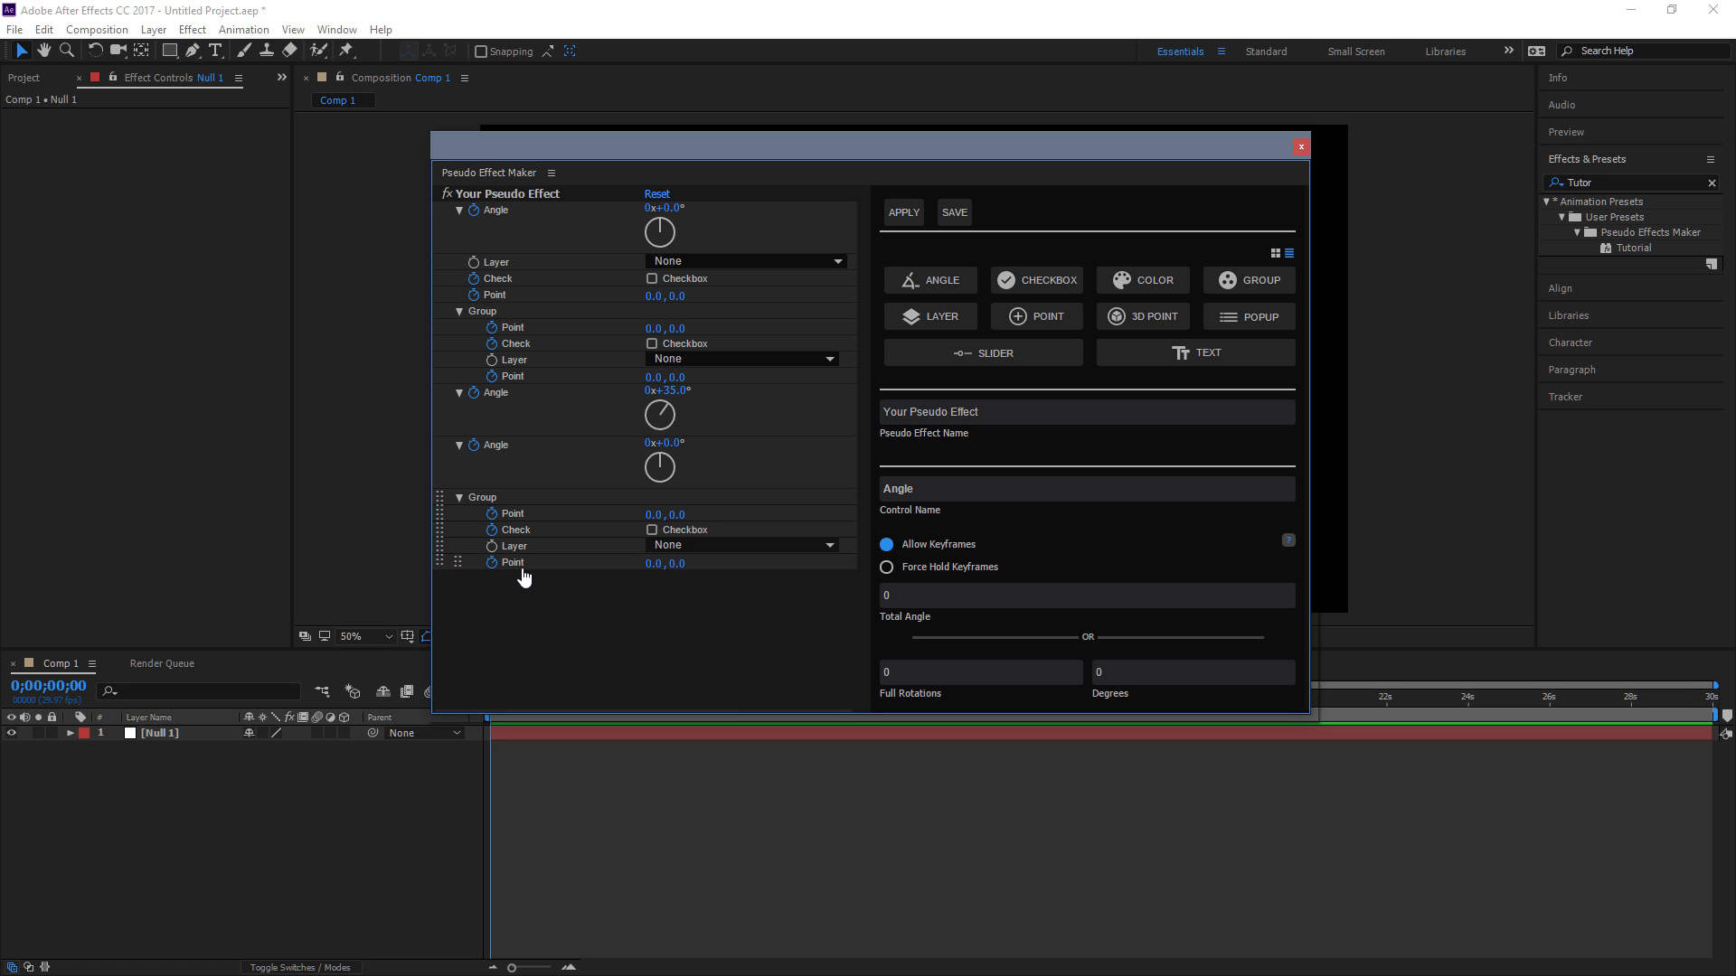
Delete the Layer and last Point controls from both groups together.
{"action": "left_click", "coordinate": [459, 562]}
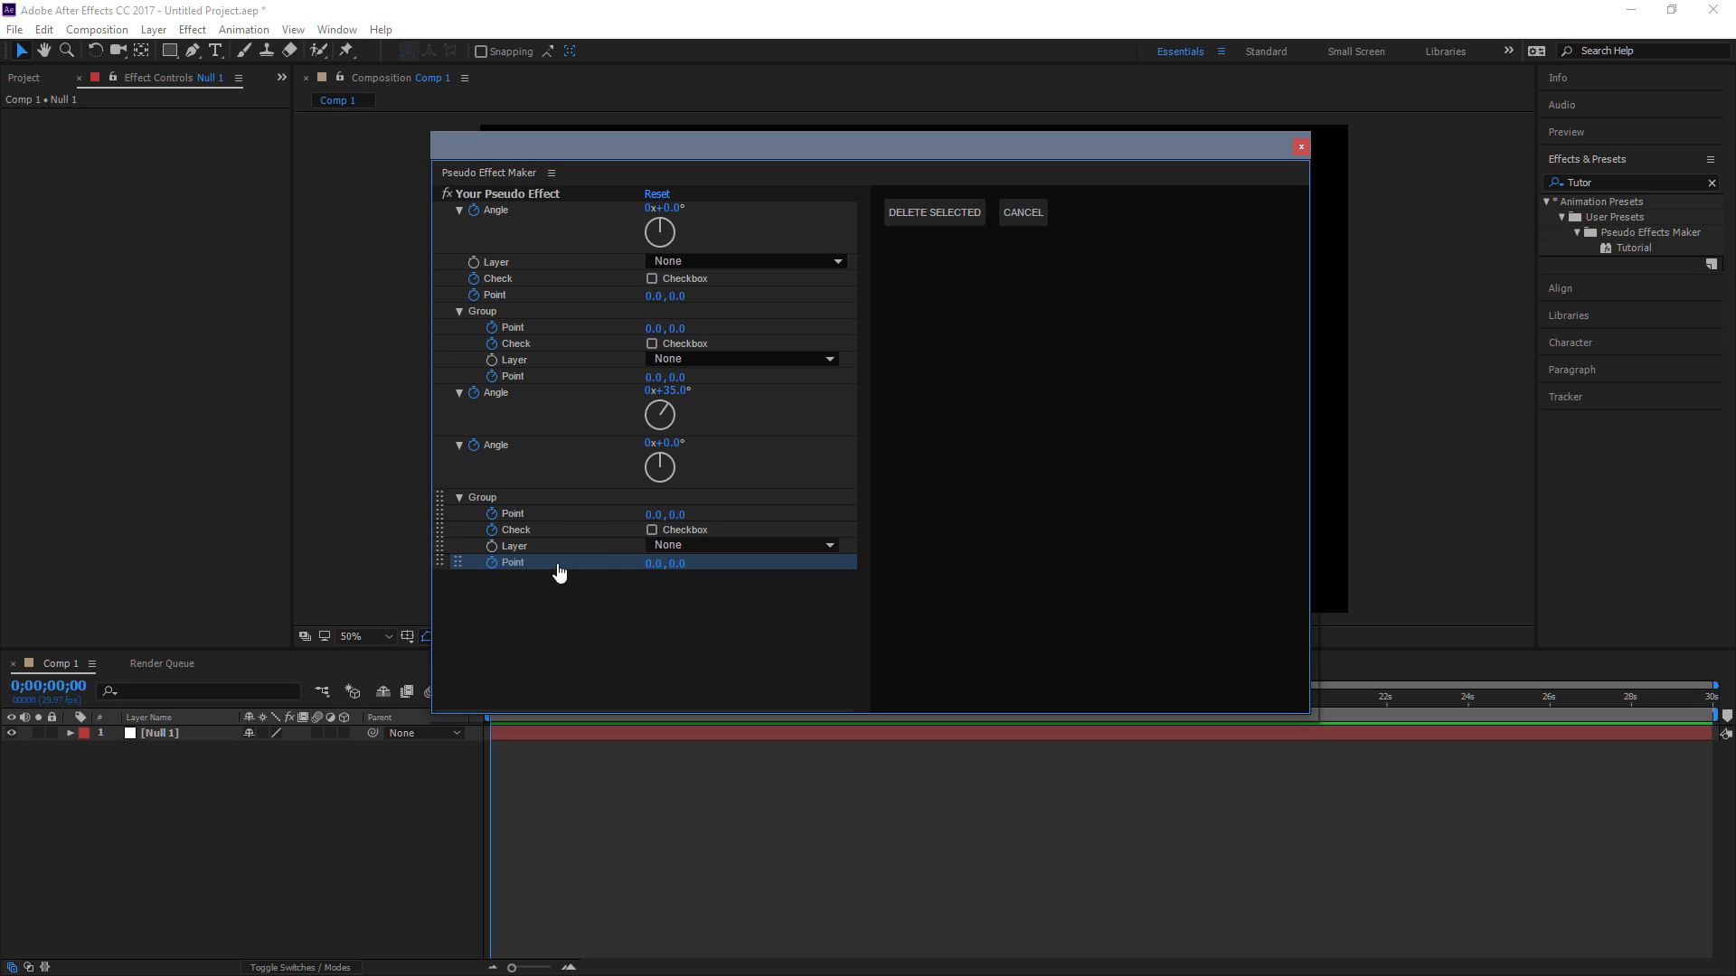
{"action": "left_click", "coordinate": [610, 548], "text": "shift"}
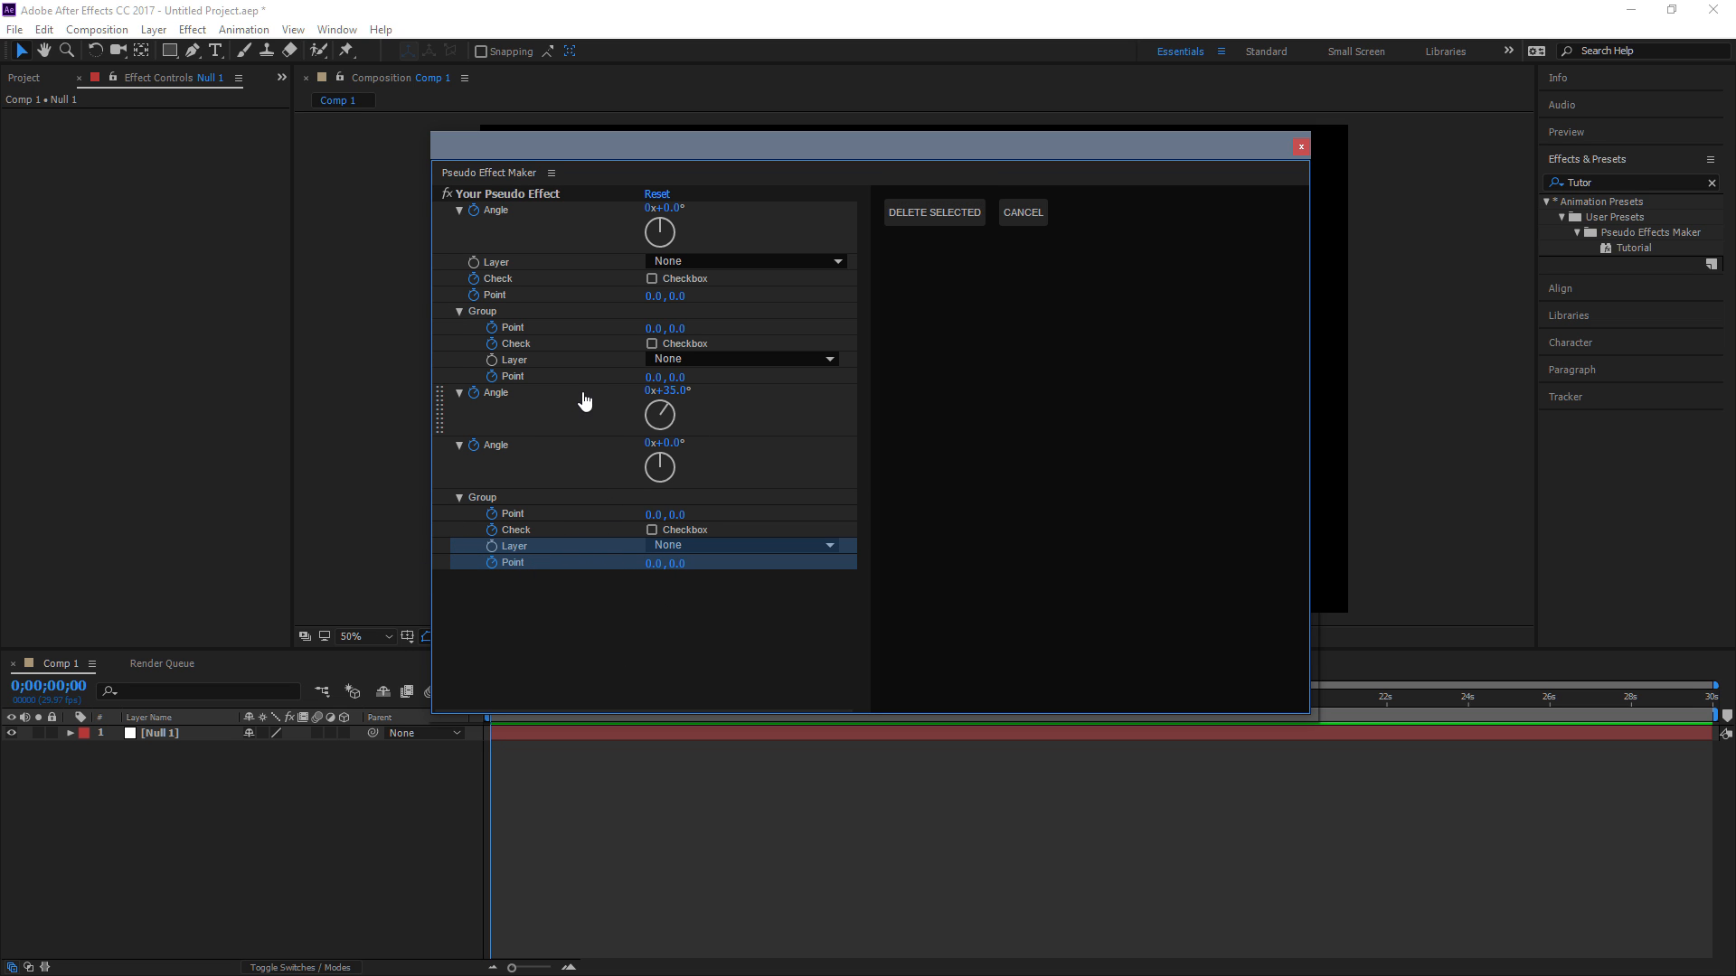
{"action": "left_click", "coordinate": [543, 376], "text": "ctrl"}
{"action": "left_click", "coordinate": [546, 360], "text": "ctrl"}
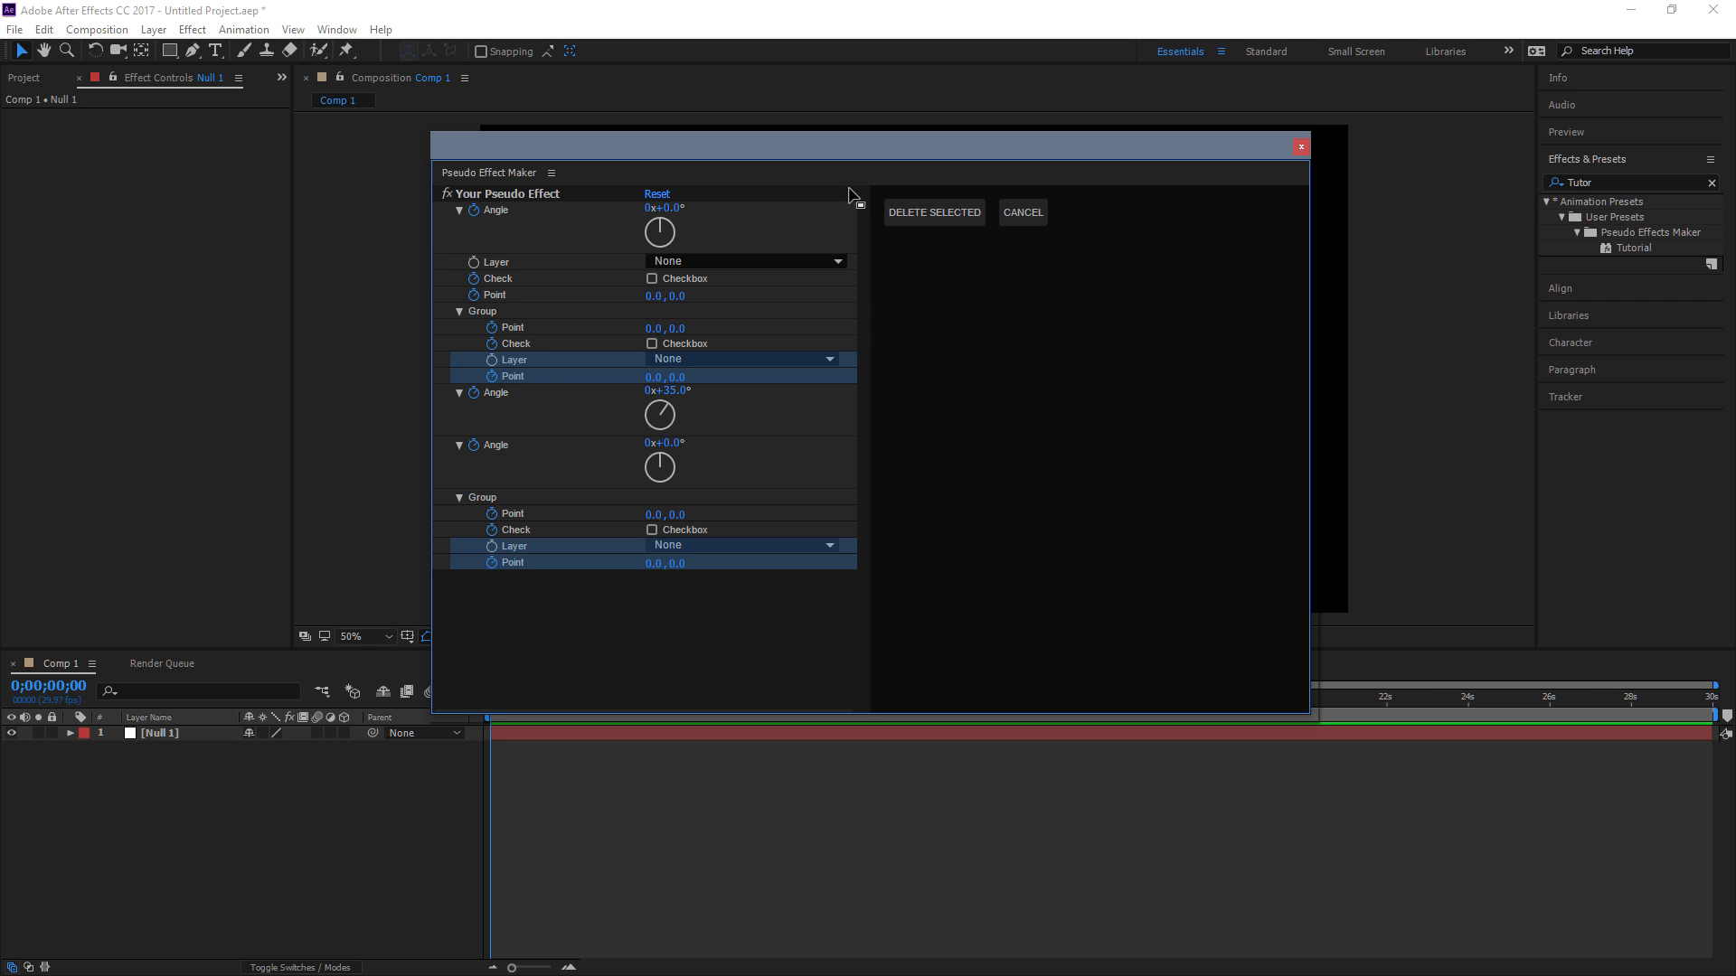
{"action": "left_click", "coordinate": [940, 214]}
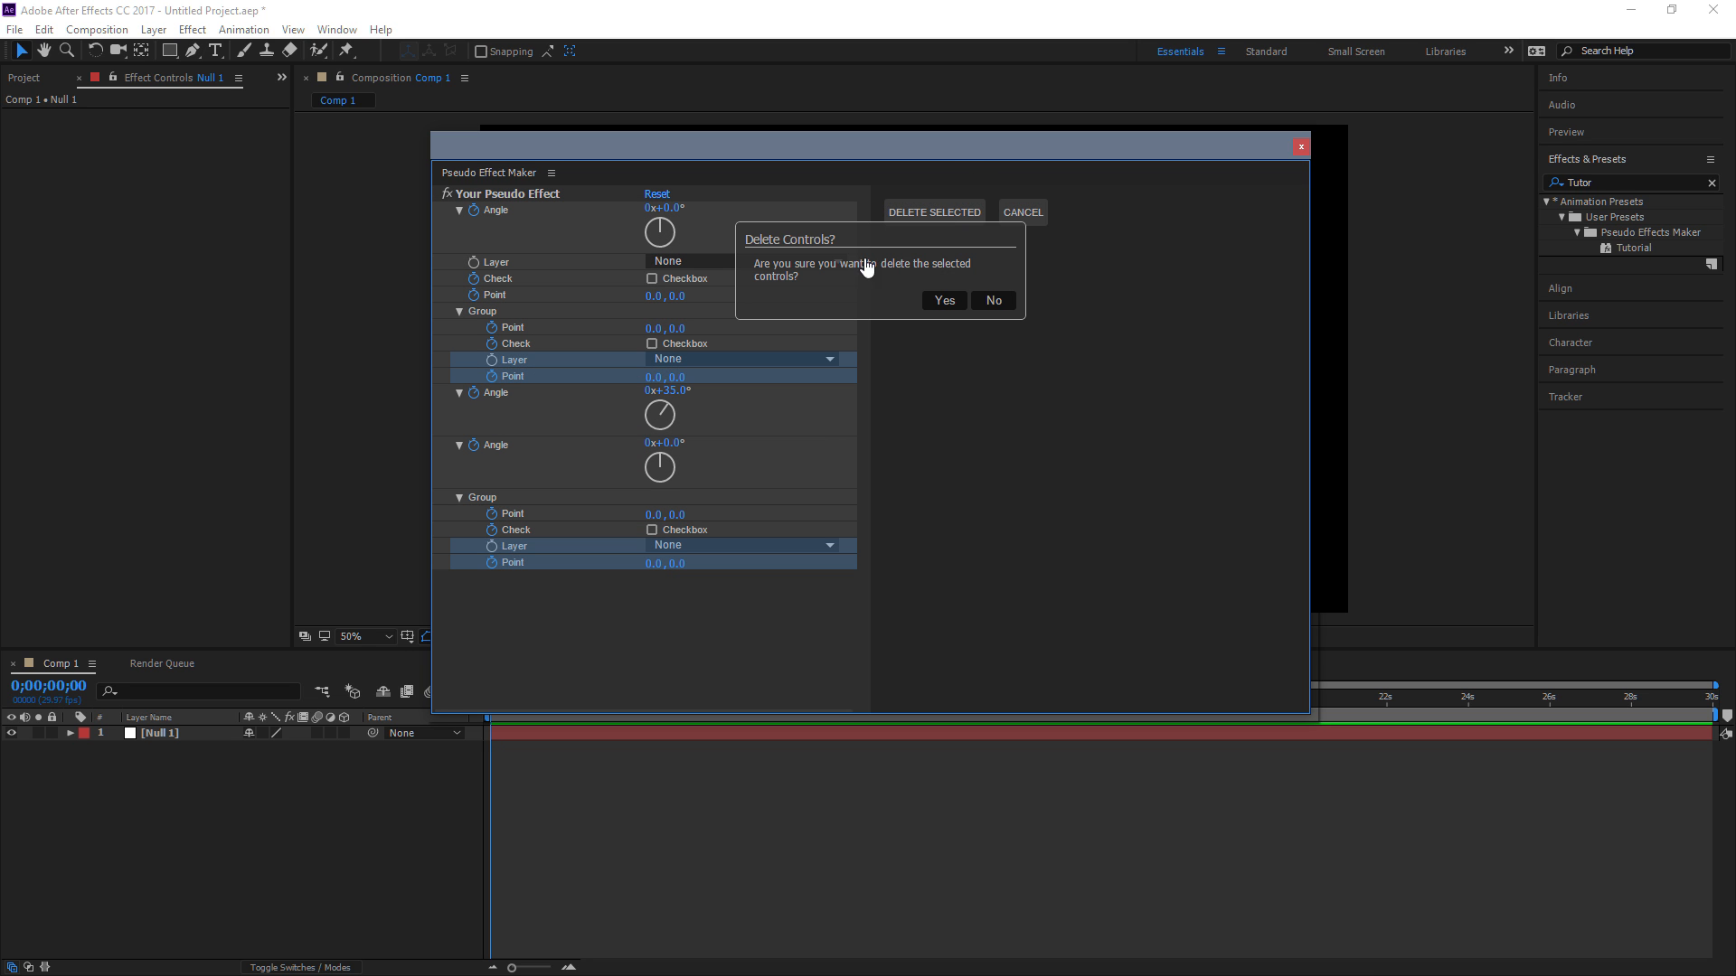
{"action": "left_click", "coordinate": [943, 301]}
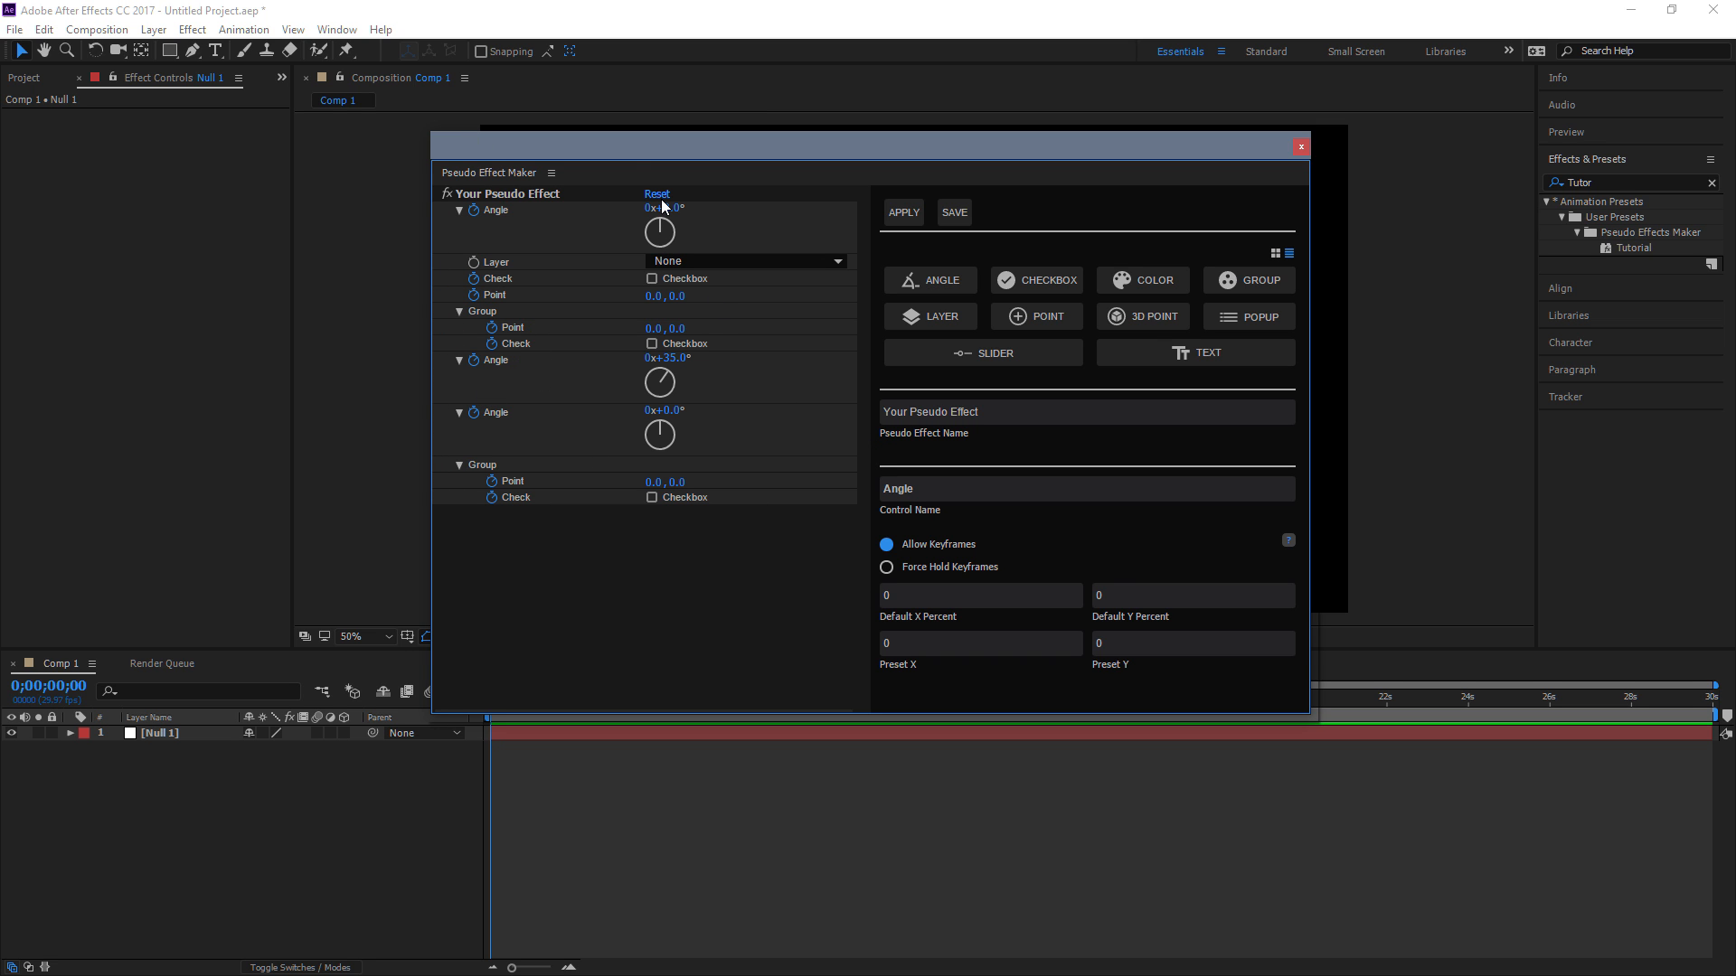
Clear every control from the pseudo effect to start from scratch.
{"action": "left_click", "coordinate": [659, 195]}
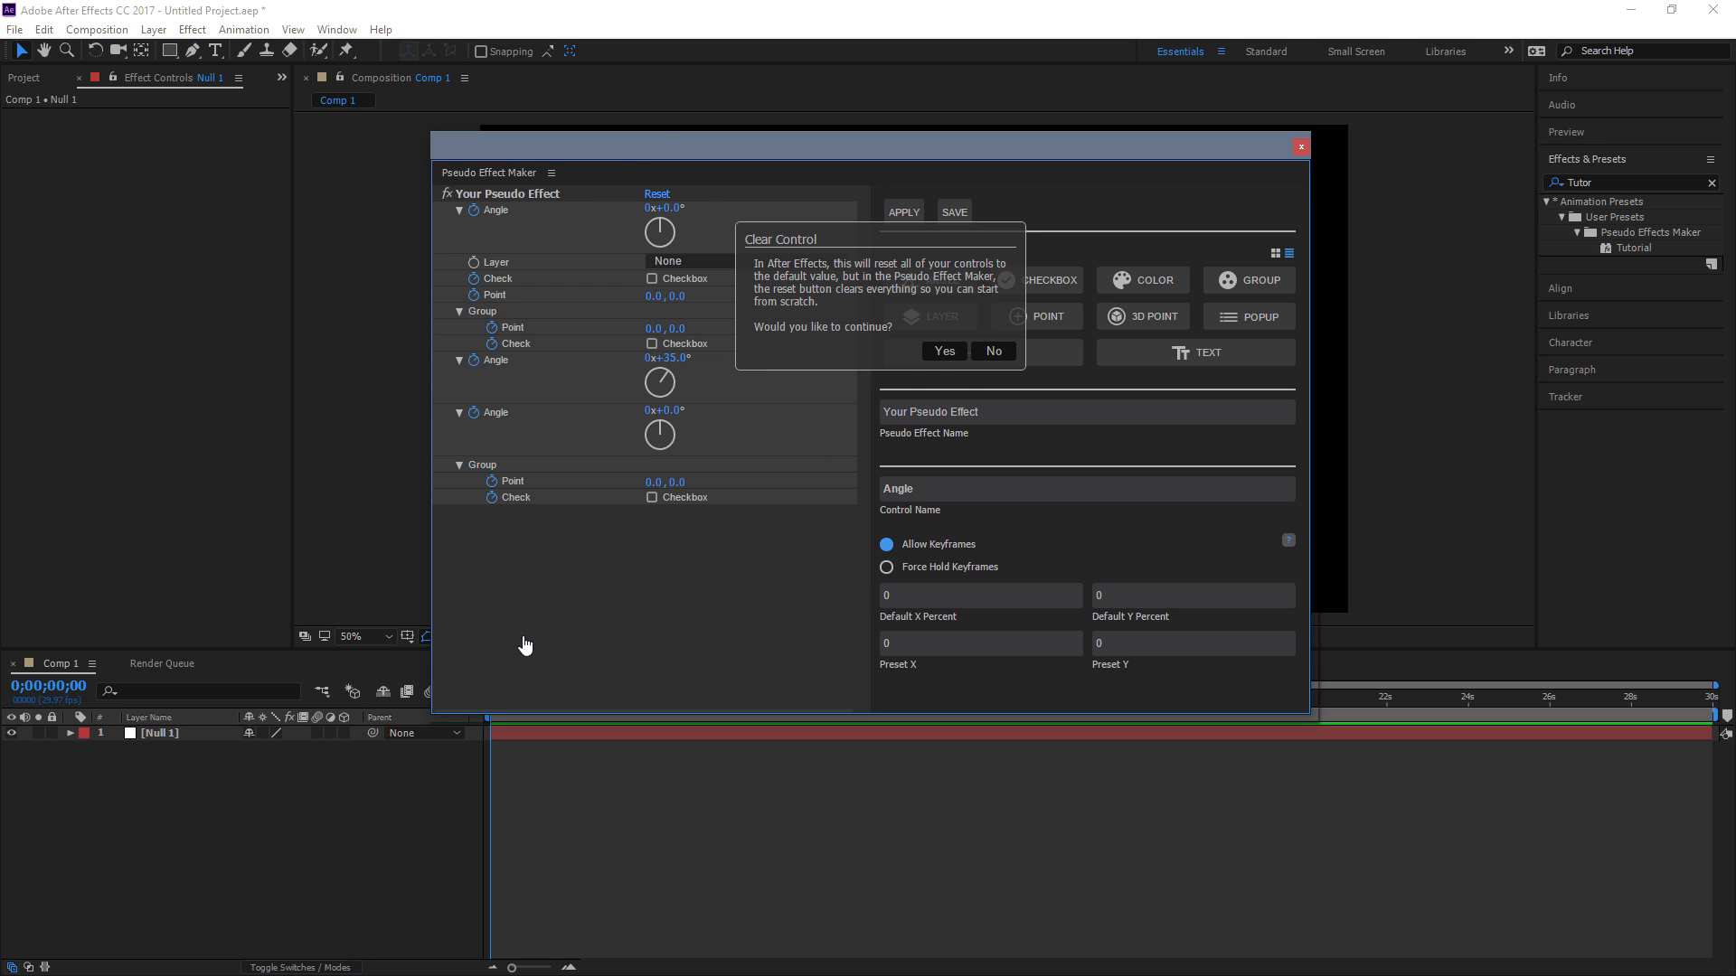
{"action": "left_click", "coordinate": [945, 352]}
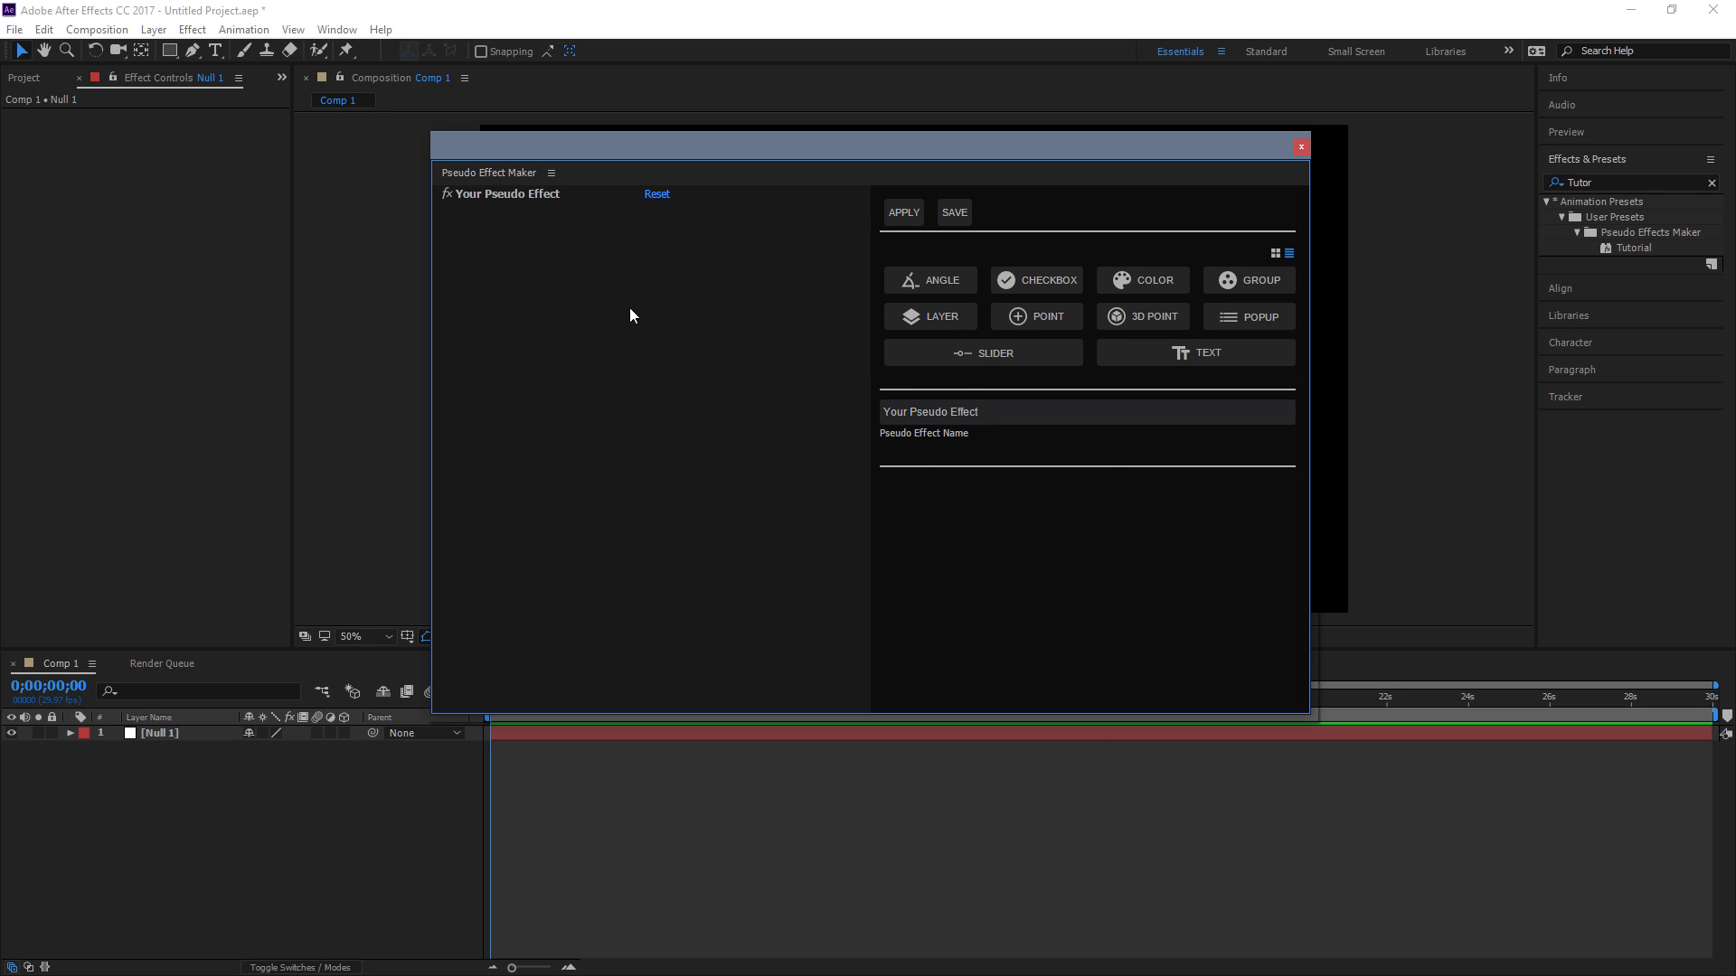
{"action": "left_click", "coordinate": [940, 282]}
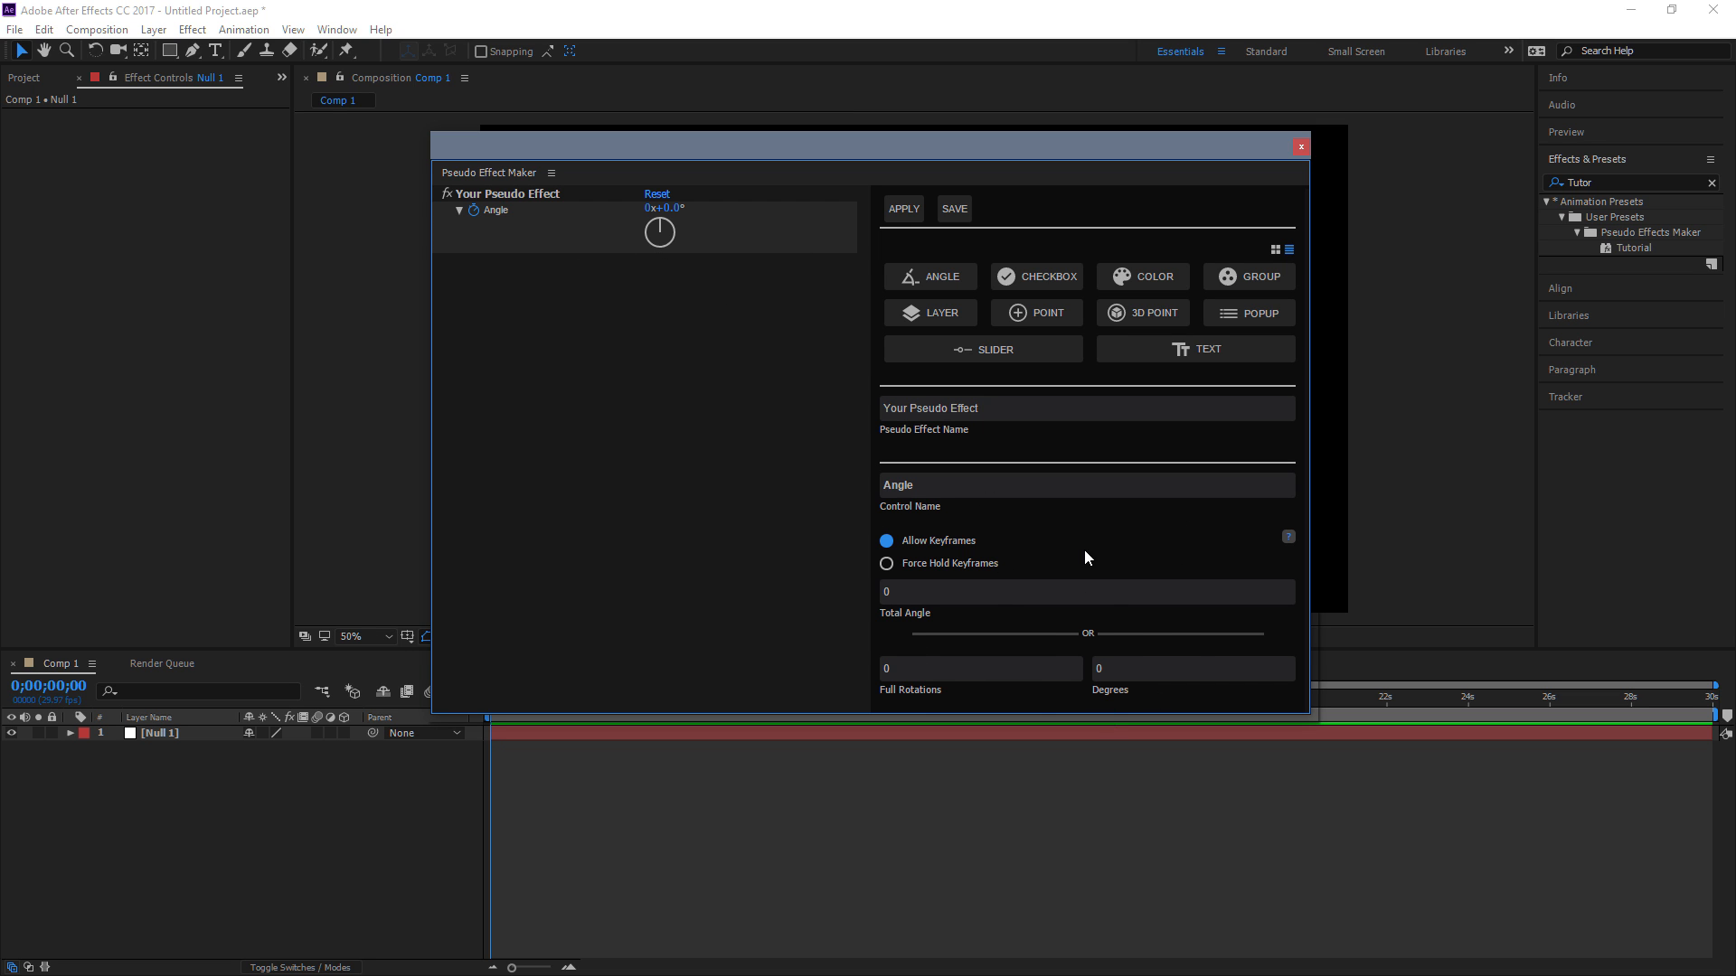
{"action": "left_click", "coordinate": [1039, 312]}
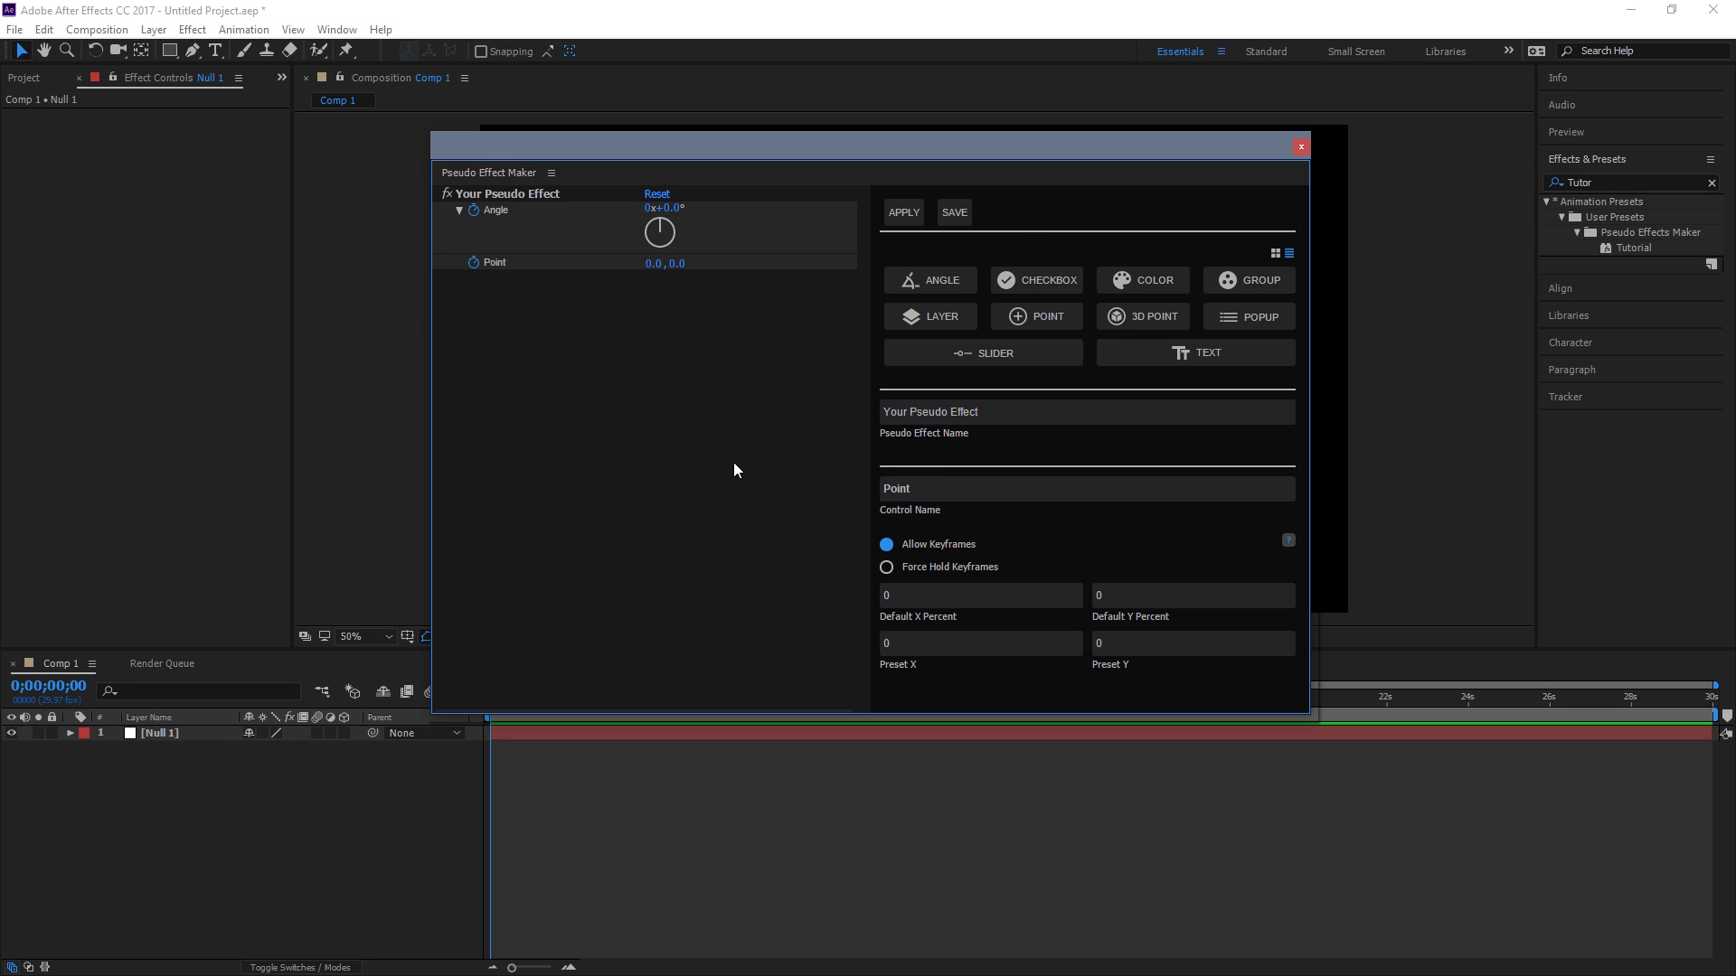
{"action": "left_click", "coordinate": [658, 192]}
{"action": "left_click", "coordinate": [935, 358]}
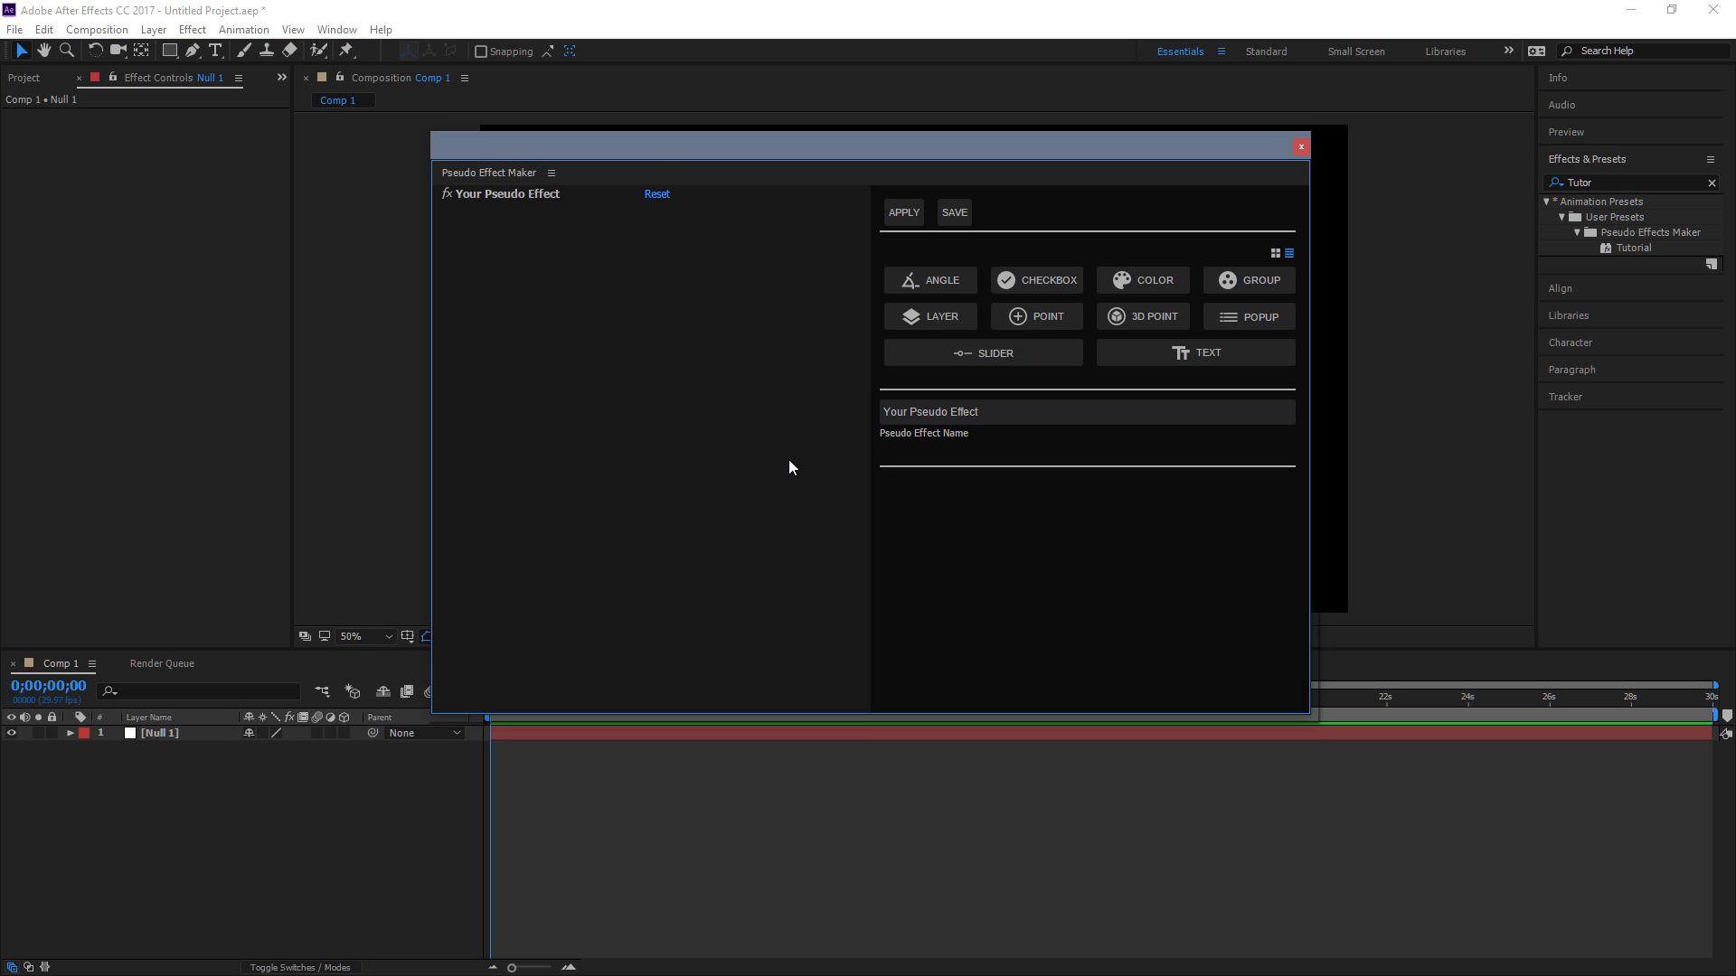
Move the Pseudo Effect Maker clear of the effect controls, and add Angle, Layer, Checkbox, Point and Group controls in that order.
{"action": "left_click_drag", "start_coordinate": [657, 160], "coordinate": [873, 133]}
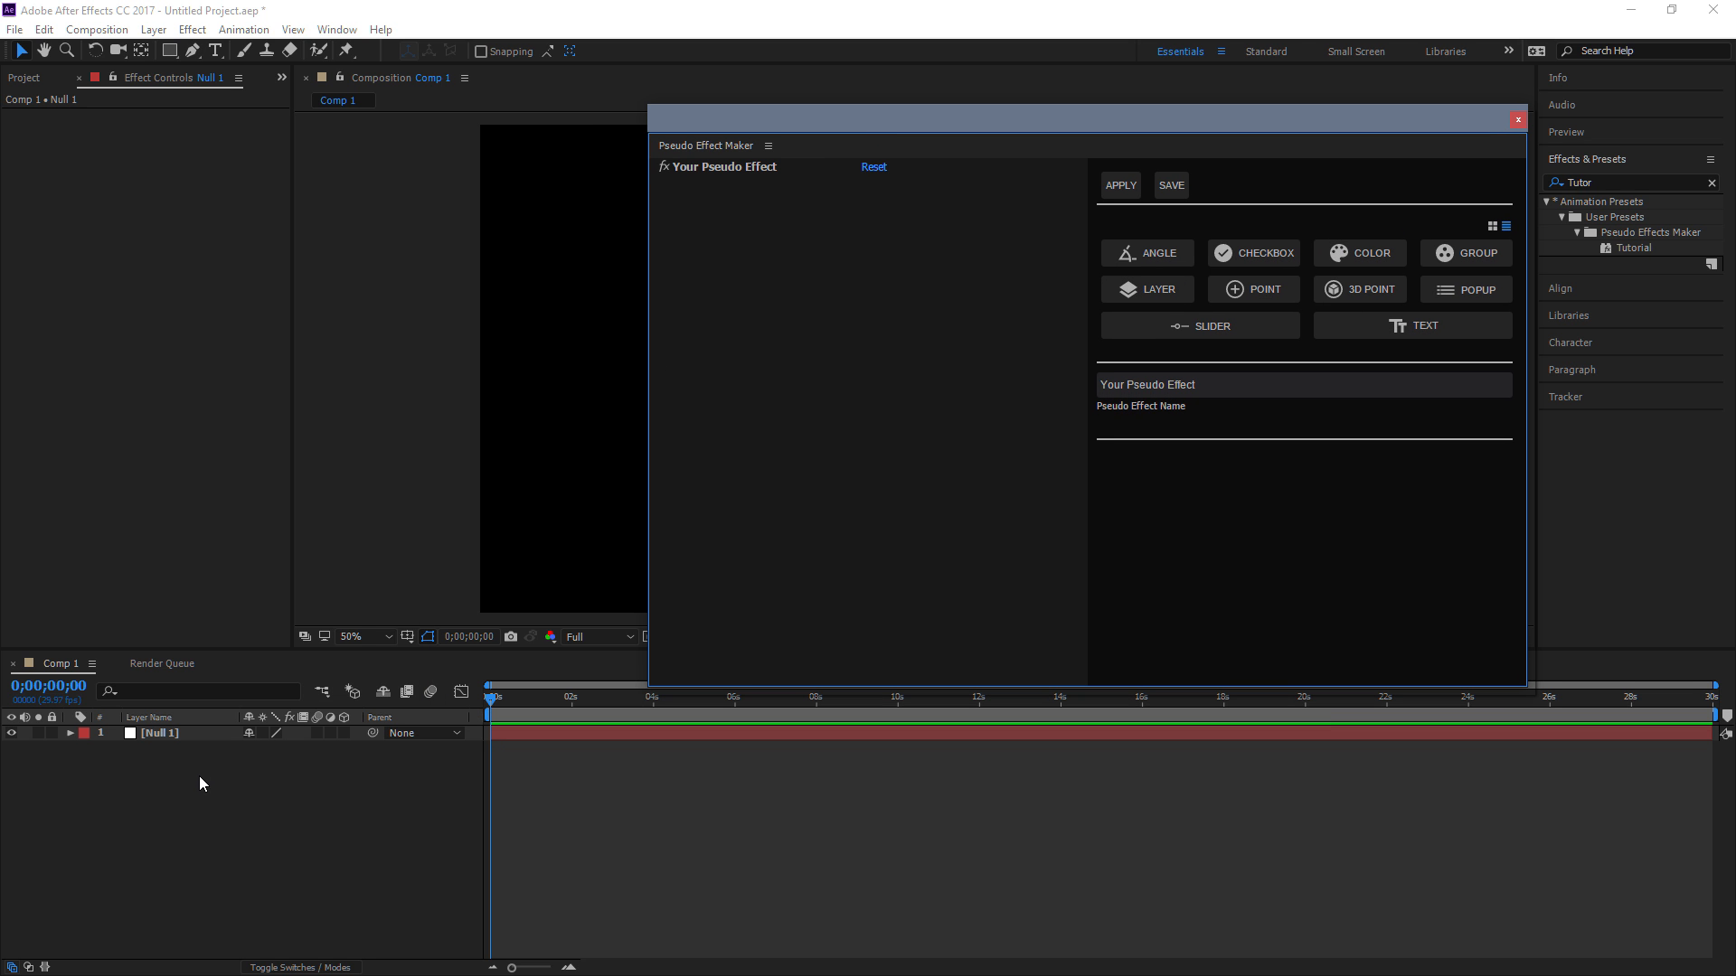
{"action": "left_click", "coordinate": [1145, 257]}
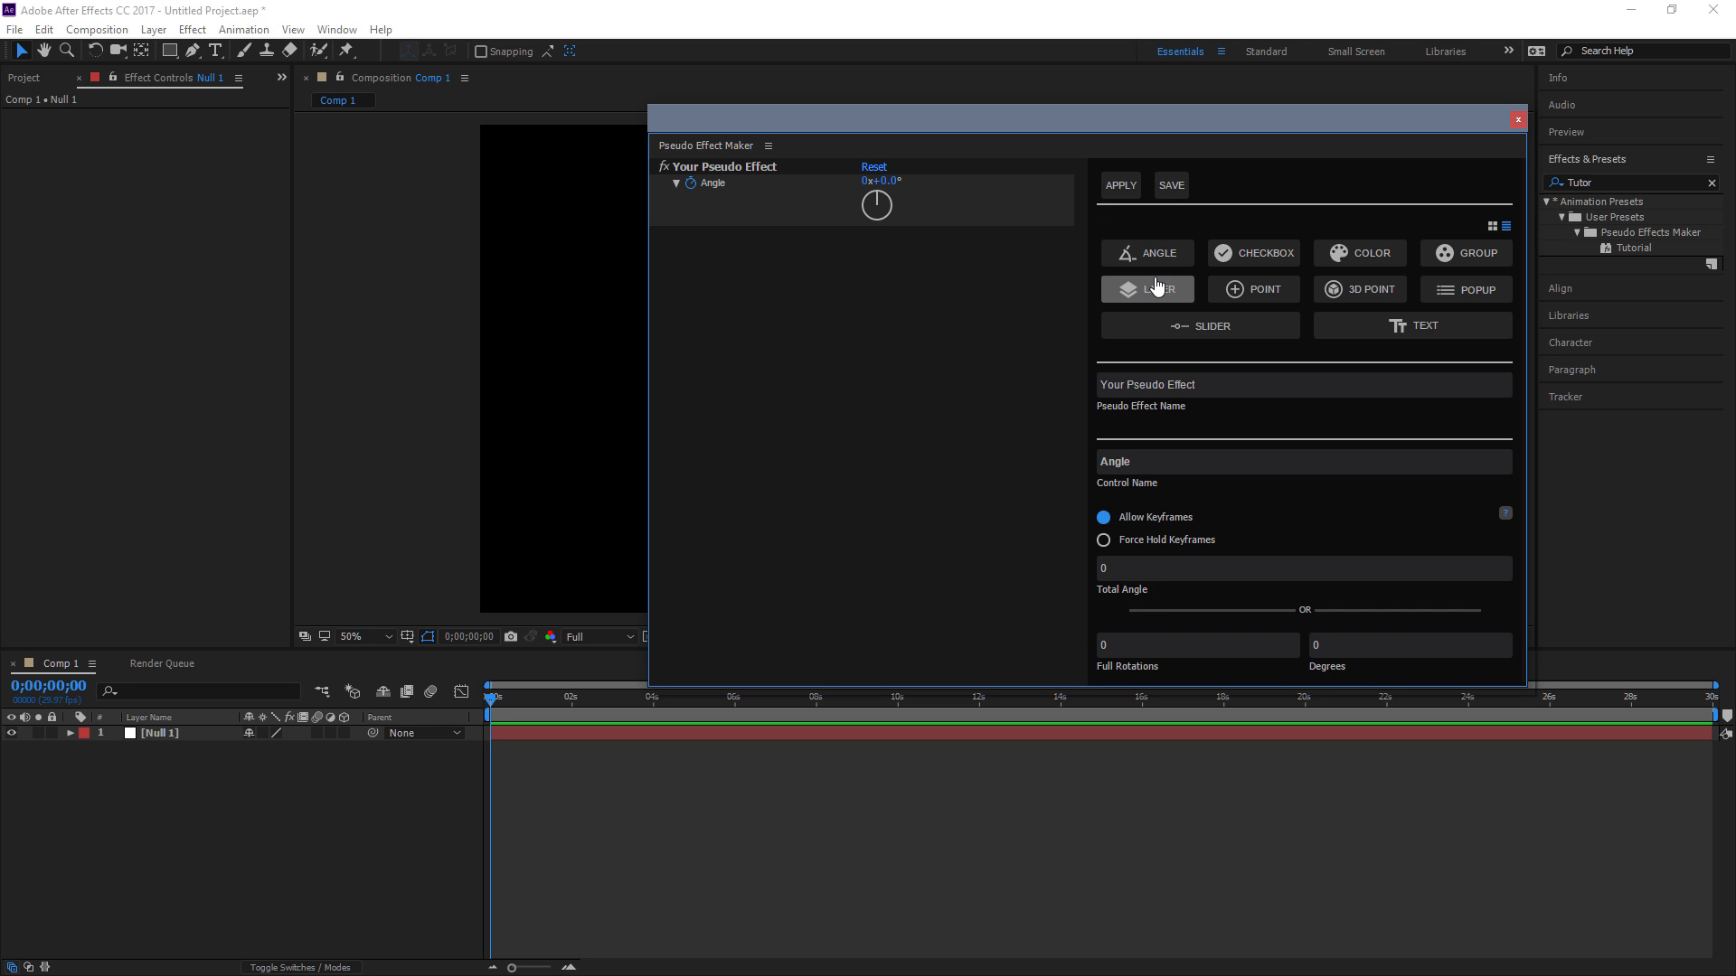
{"action": "left_click", "coordinate": [1150, 288]}
{"action": "left_click", "coordinate": [1255, 255]}
{"action": "left_click", "coordinate": [1259, 292]}
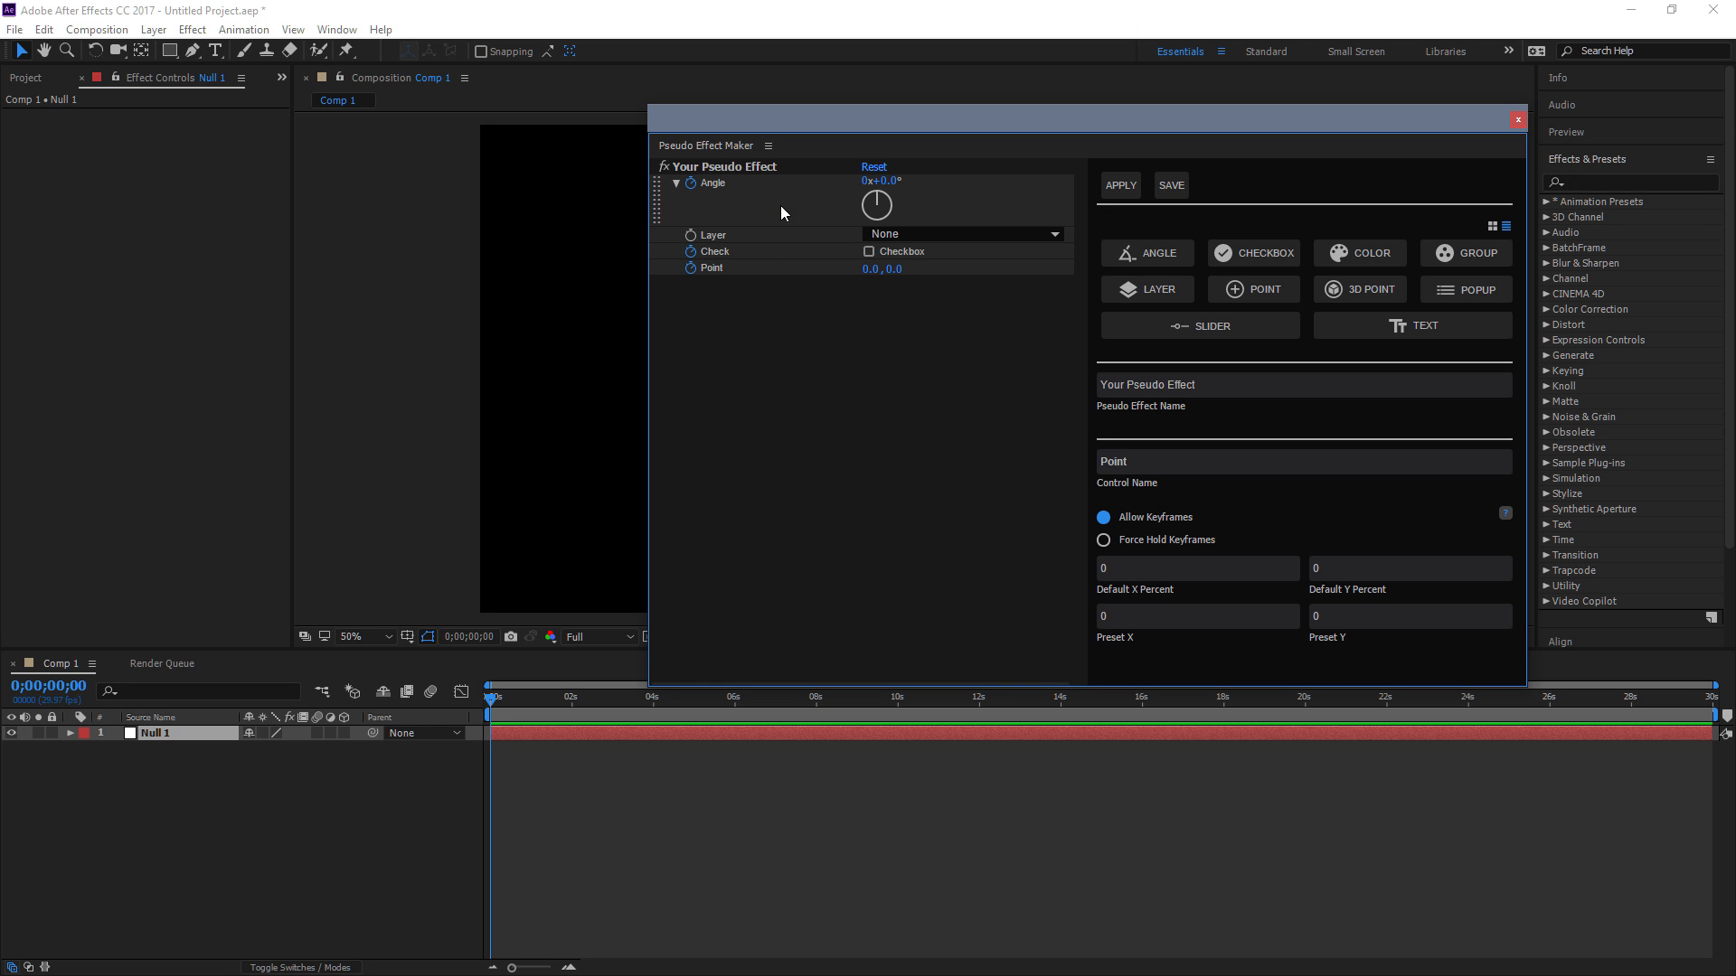
{"action": "left_click", "coordinate": [1467, 254]}
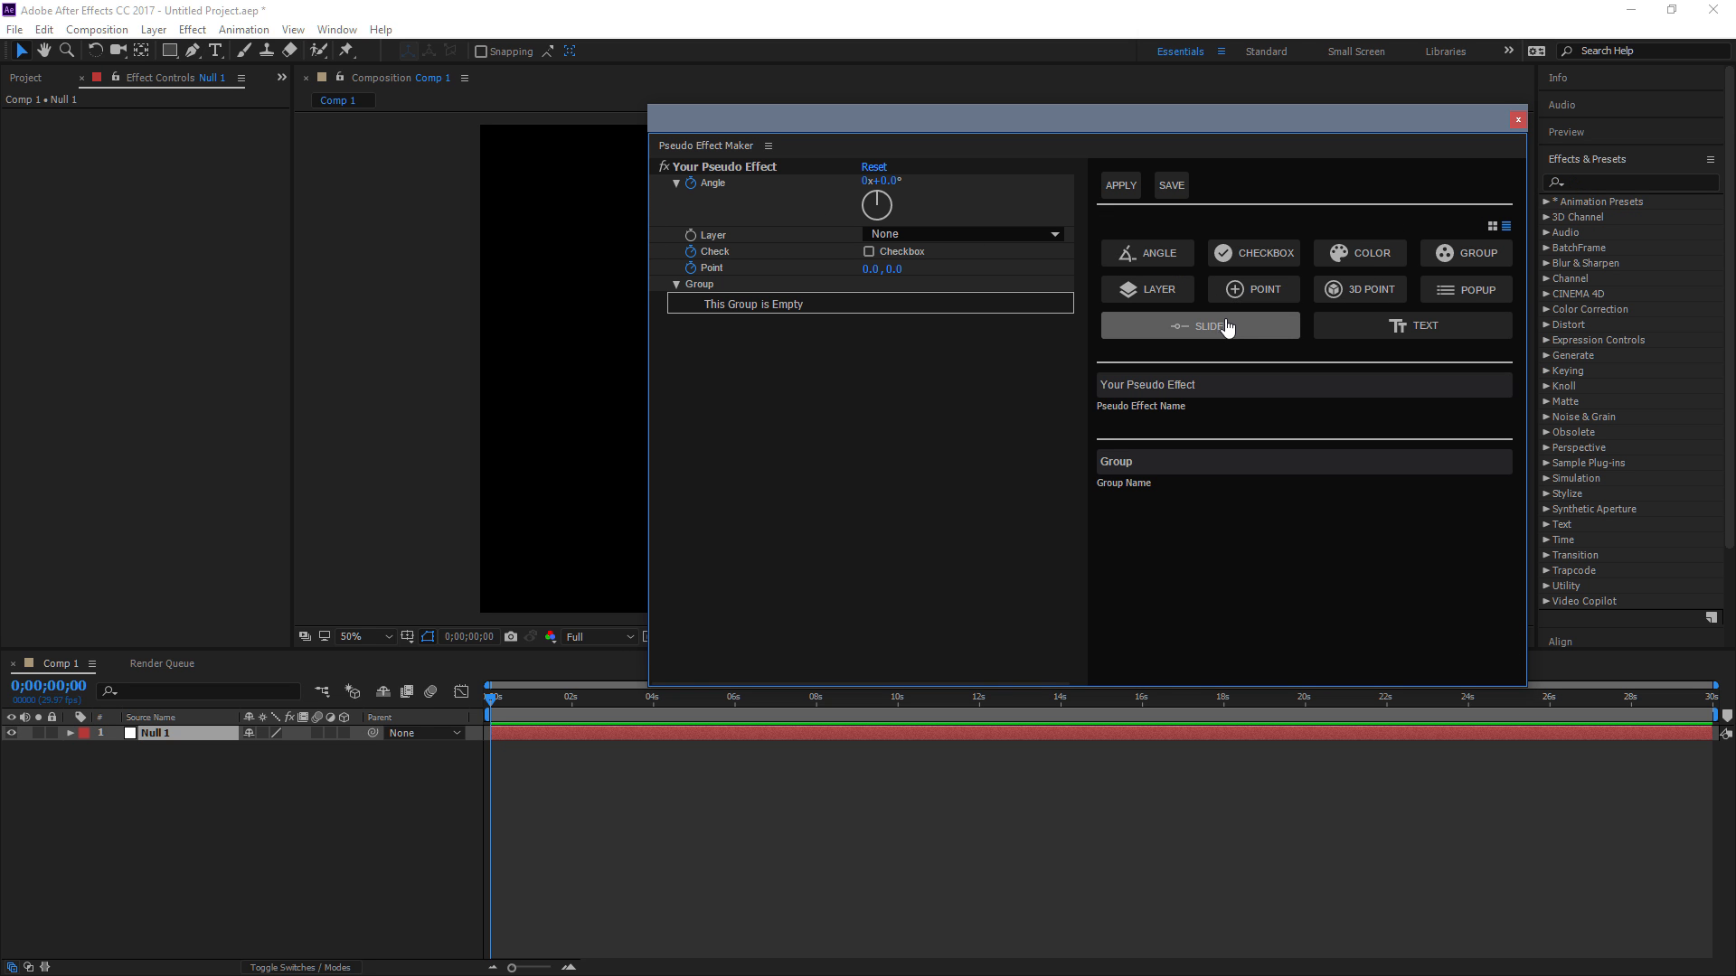
Add three Sliders to the group with values of 5.31, 7.60 and 3.49, and set the Angle to 12°.
{"action": "triple_click", "coordinate": [1171, 325]}
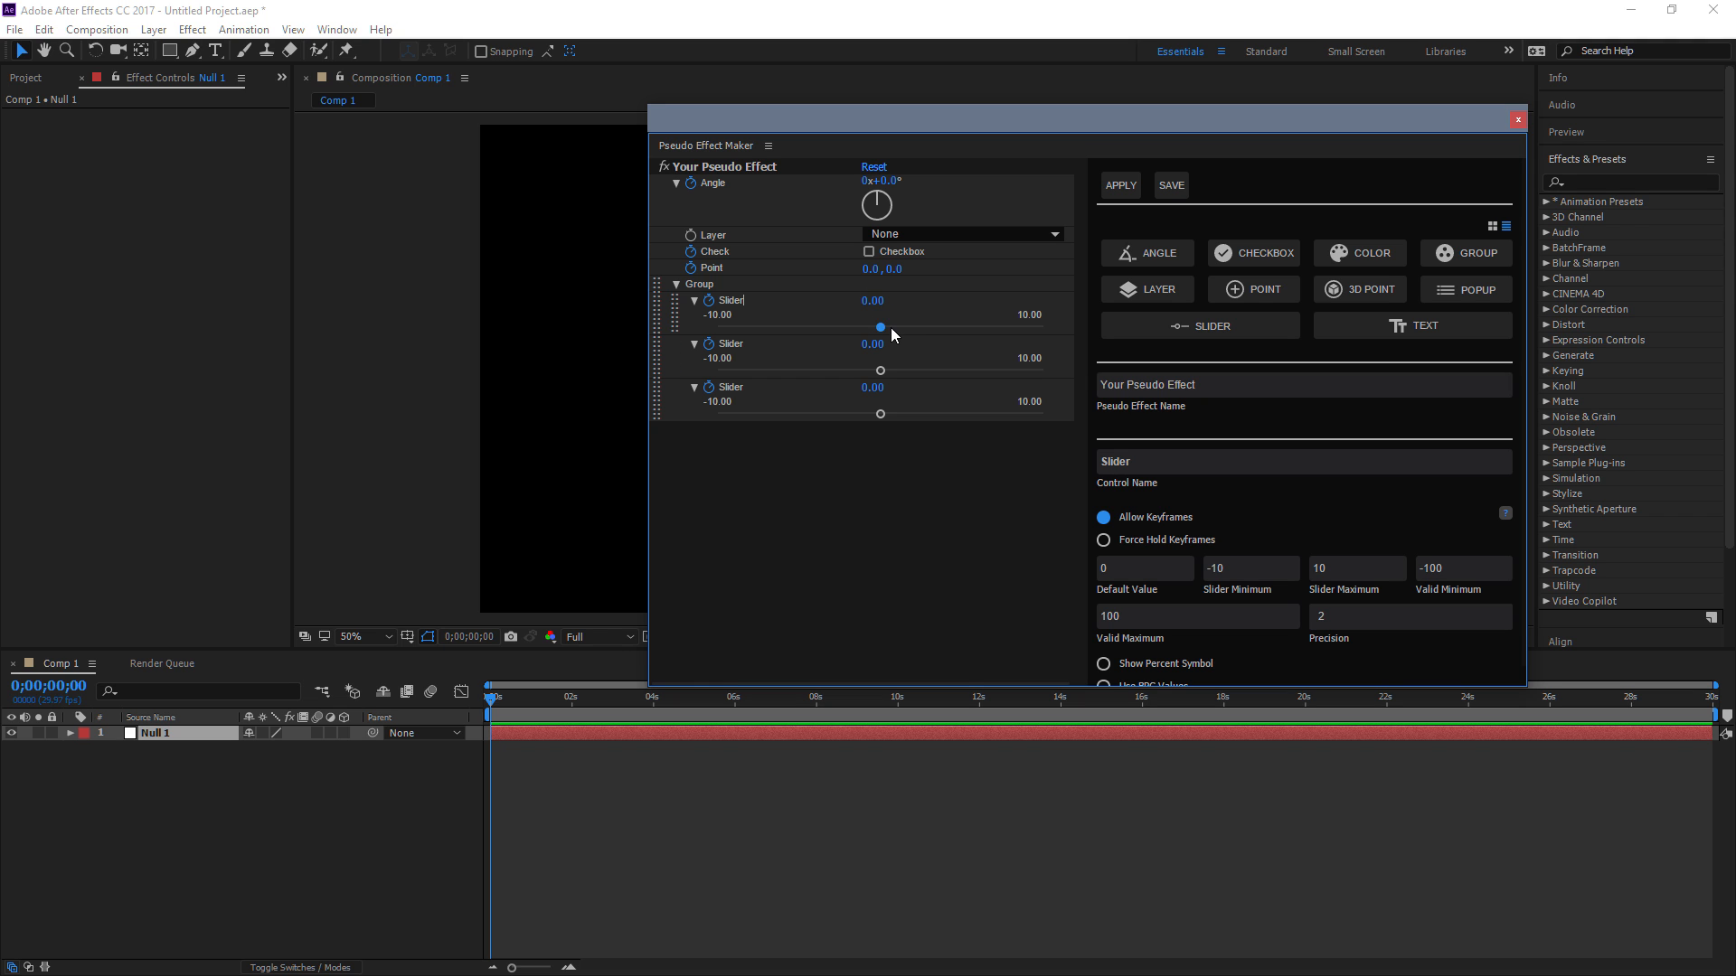
{"action": "left_click_drag", "start_coordinate": [891, 327], "coordinate": [1000, 371]}
{"action": "left_click", "coordinate": [934, 414]}
{"action": "left_click", "coordinate": [880, 189]}
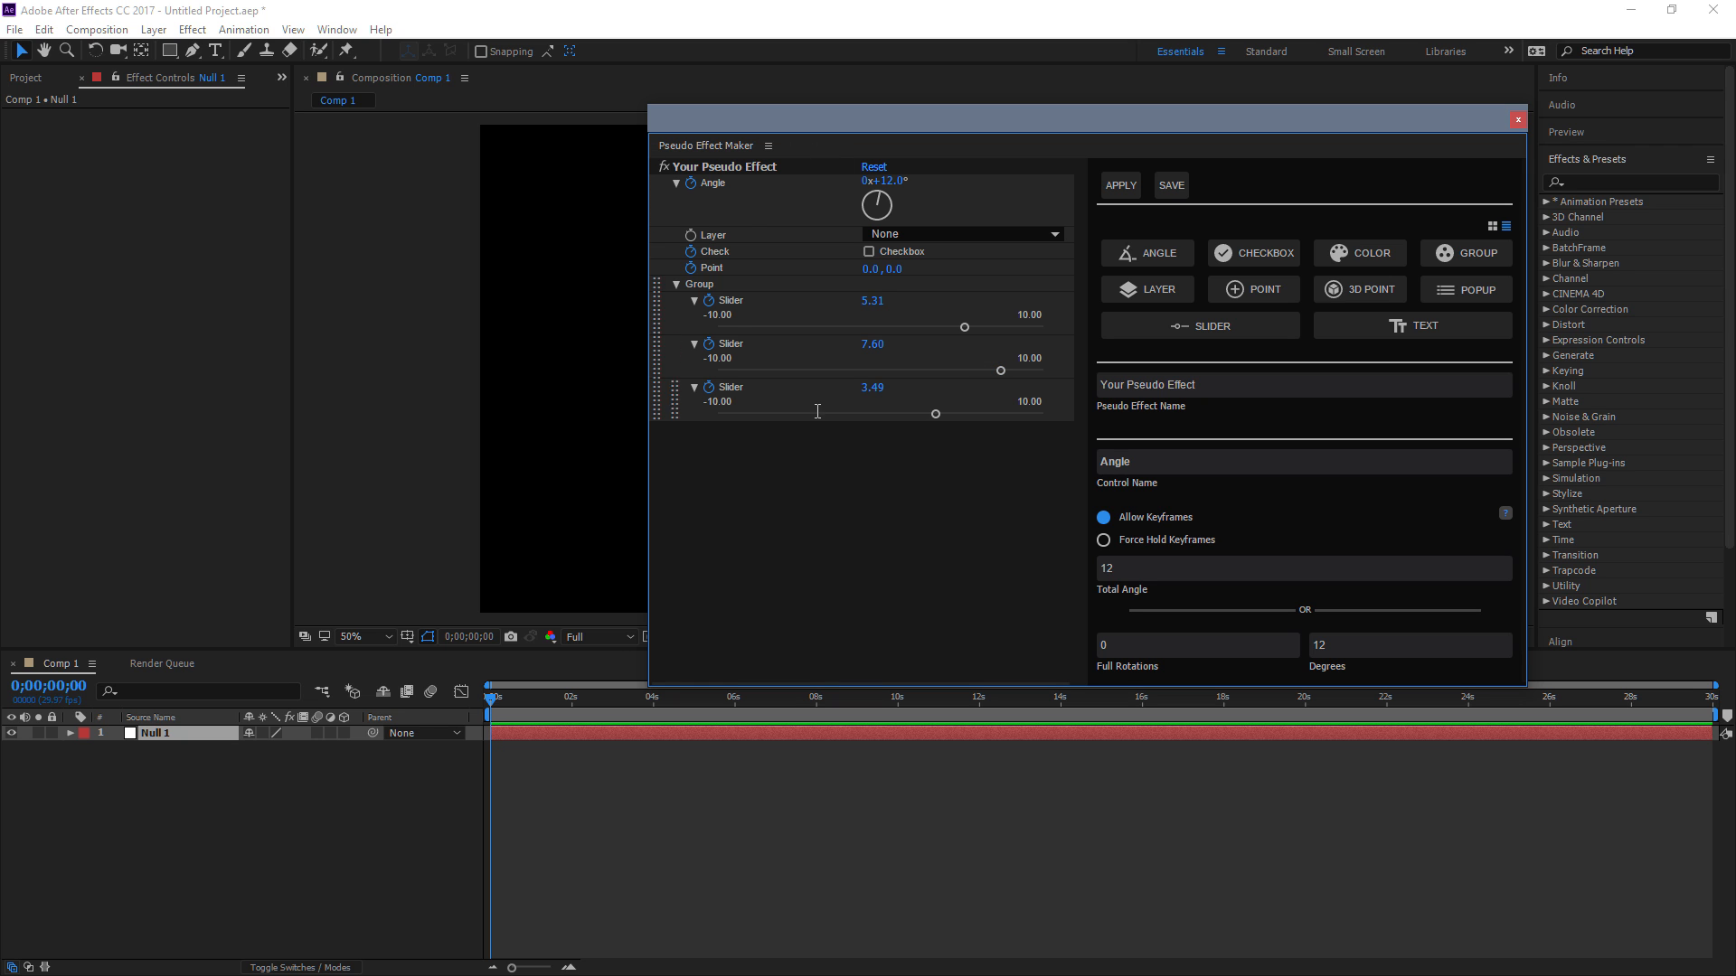
Apply the pseudo effect to the Null 1 layer and expand its Group in the effect controls.
{"action": "left_click", "coordinate": [179, 740]}
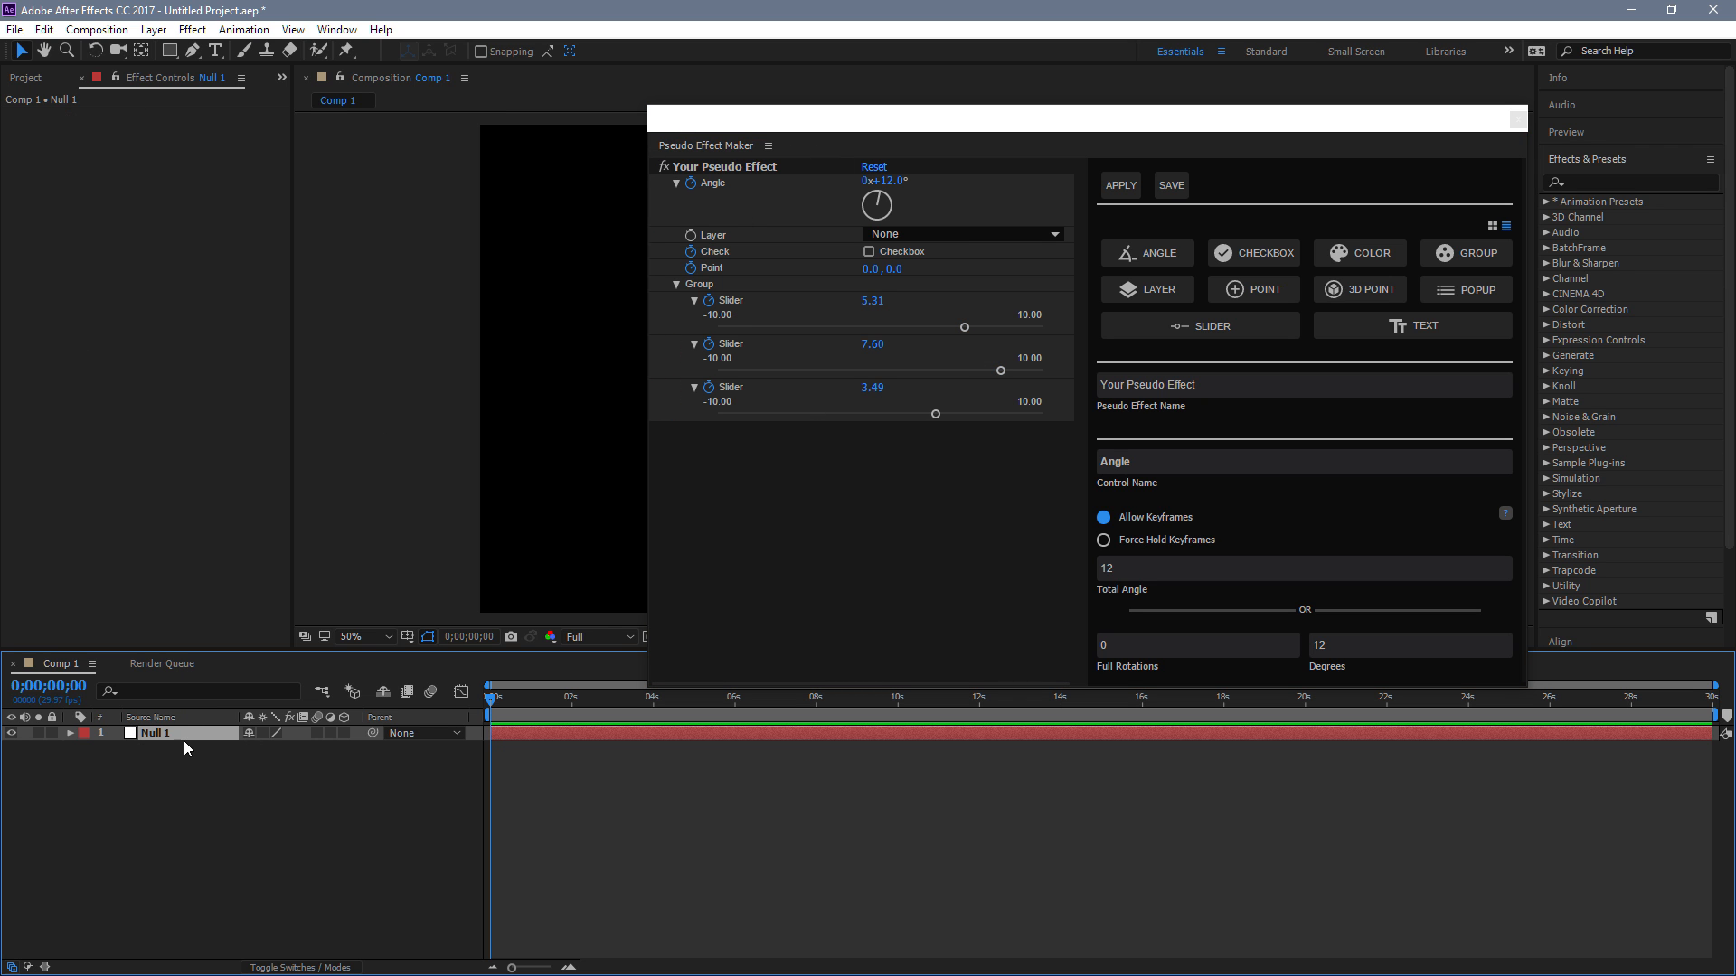
{"action": "left_click", "coordinate": [1121, 186]}
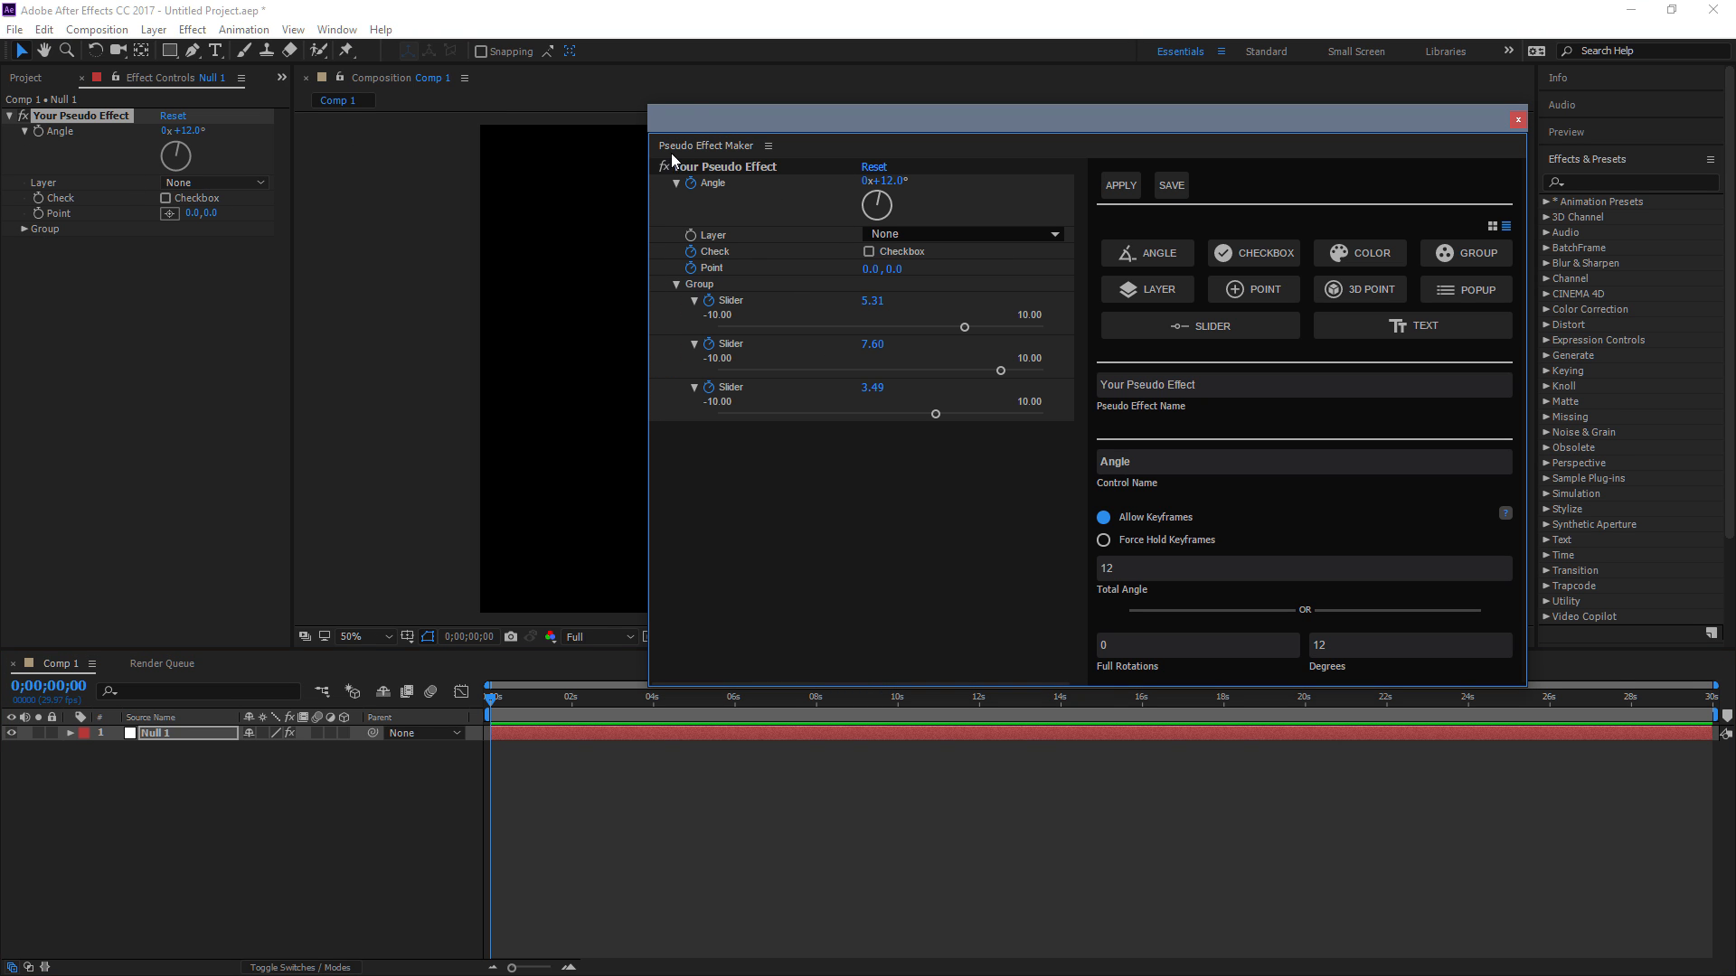
{"action": "left_click", "coordinate": [25, 229]}
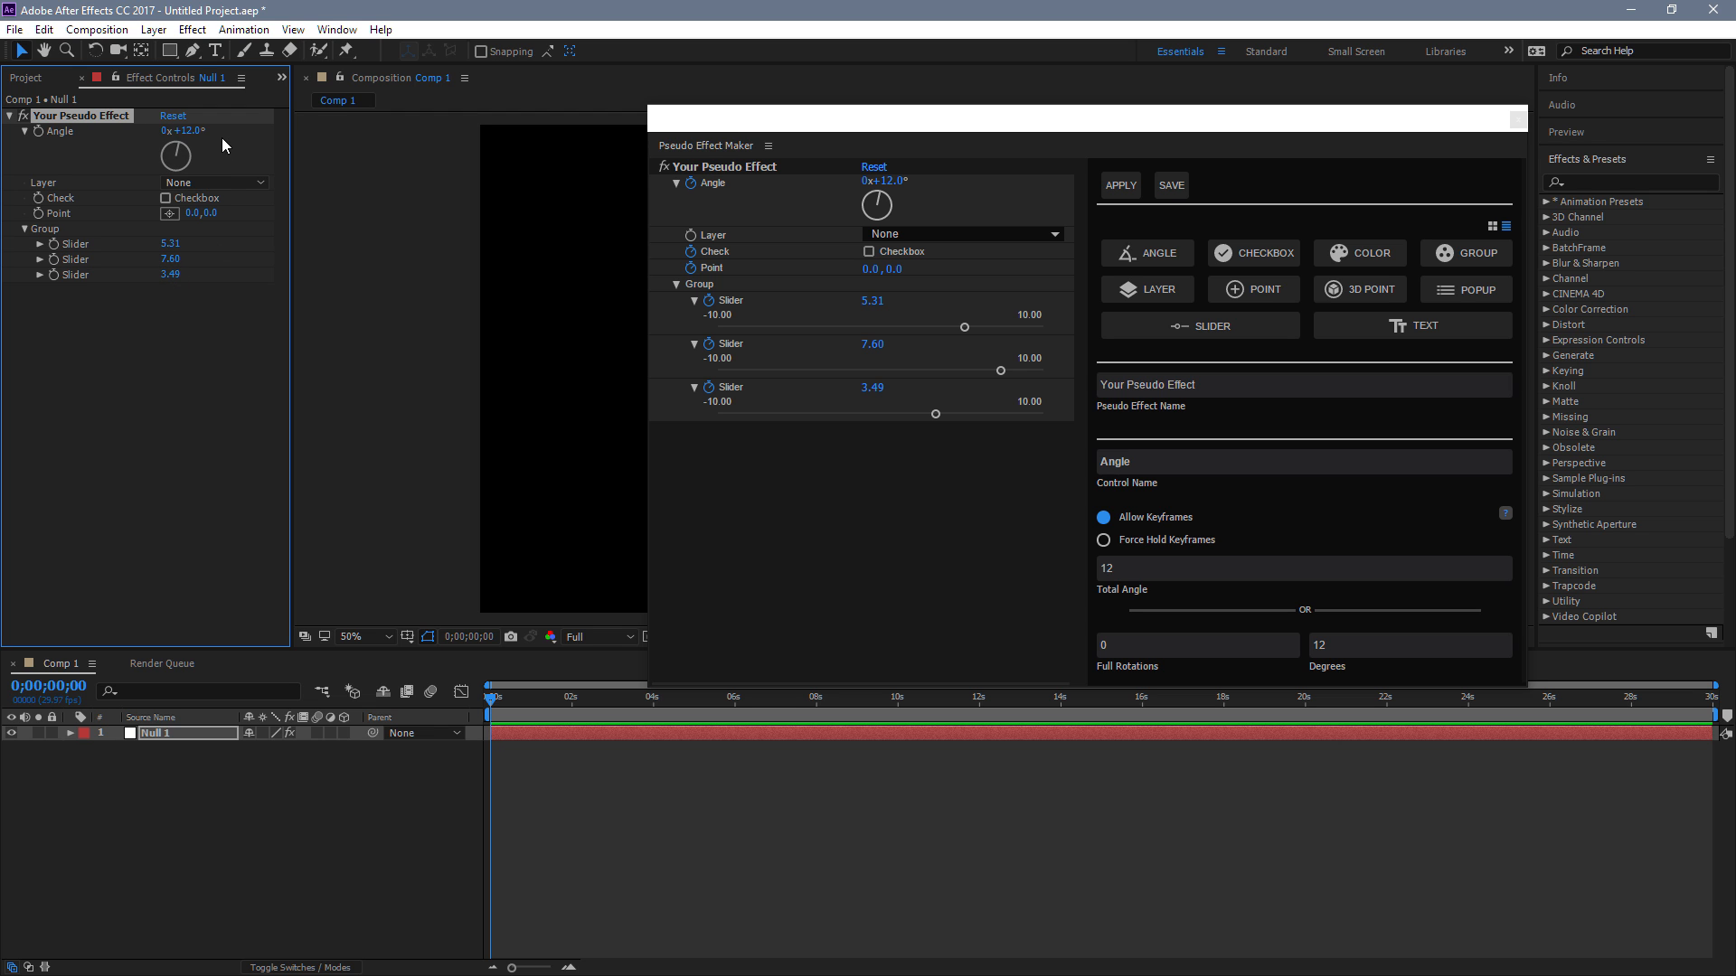
Test resetting the applied effect after changing its Angle to 1x+172° and its first Slider, and remove the effect from Null 1.
{"action": "left_click_drag", "start_coordinate": [186, 135], "coordinate": [269, 159]}
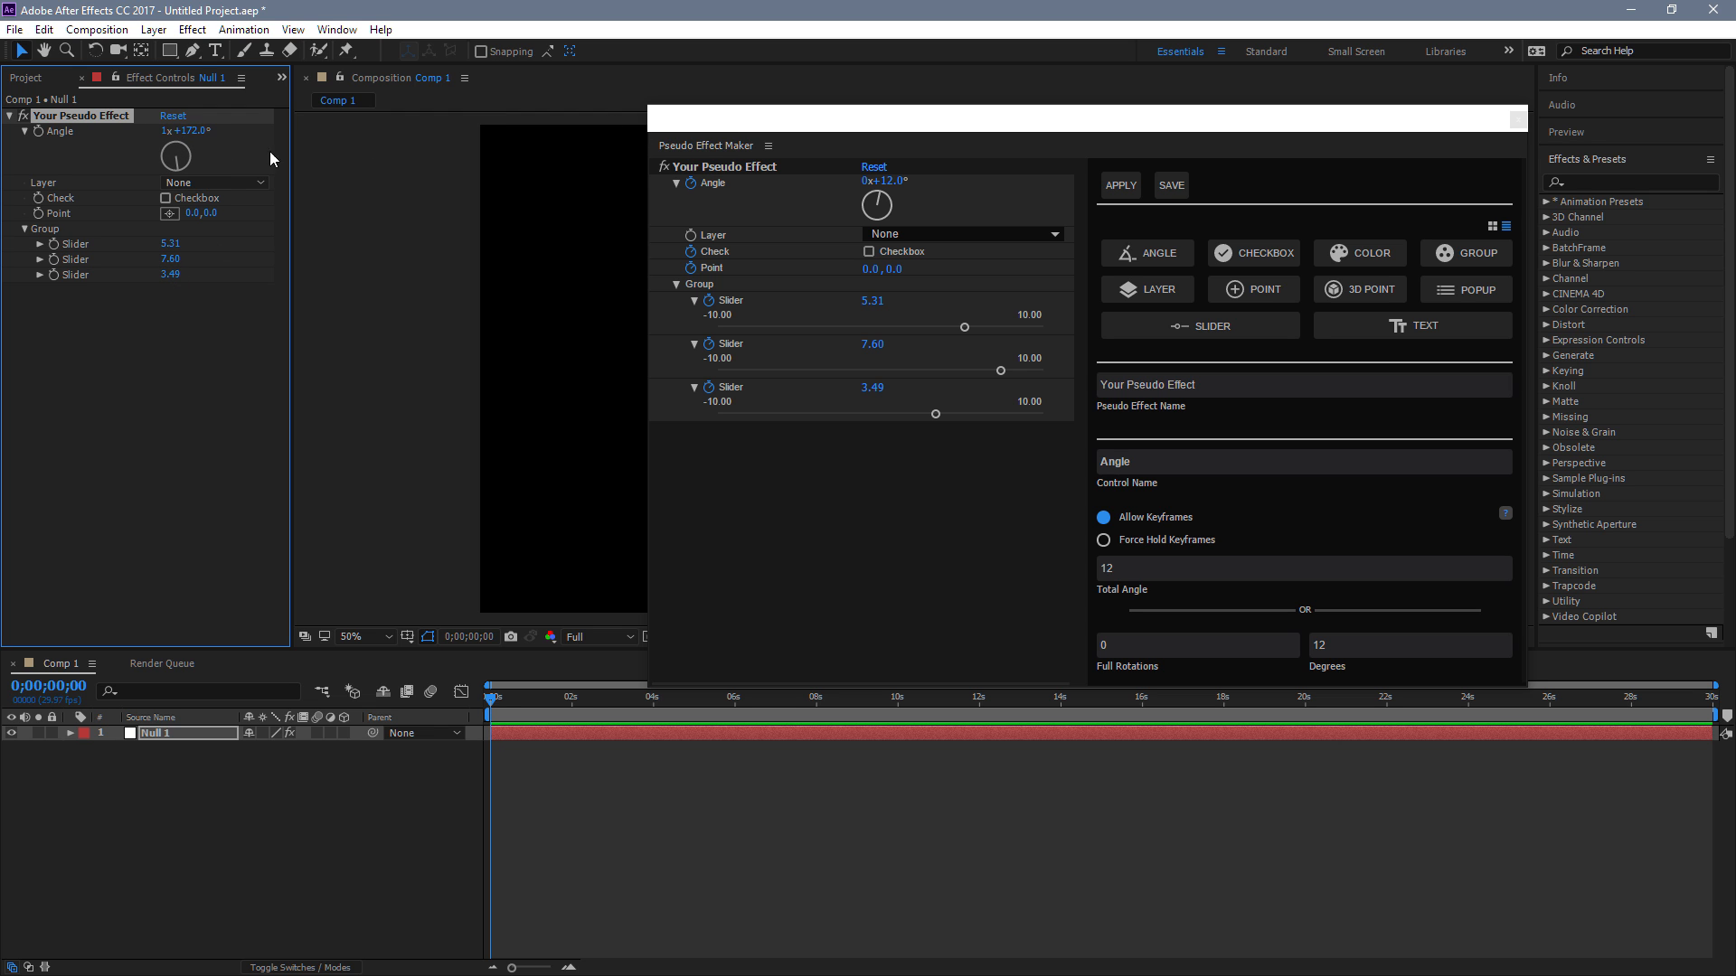
{"action": "left_click", "coordinate": [177, 113]}
{"action": "left_click_drag", "start_coordinate": [172, 242], "coordinate": [298, 270]}
{"action": "left_click", "coordinate": [173, 116]}
{"action": "key", "text": "Delete"}
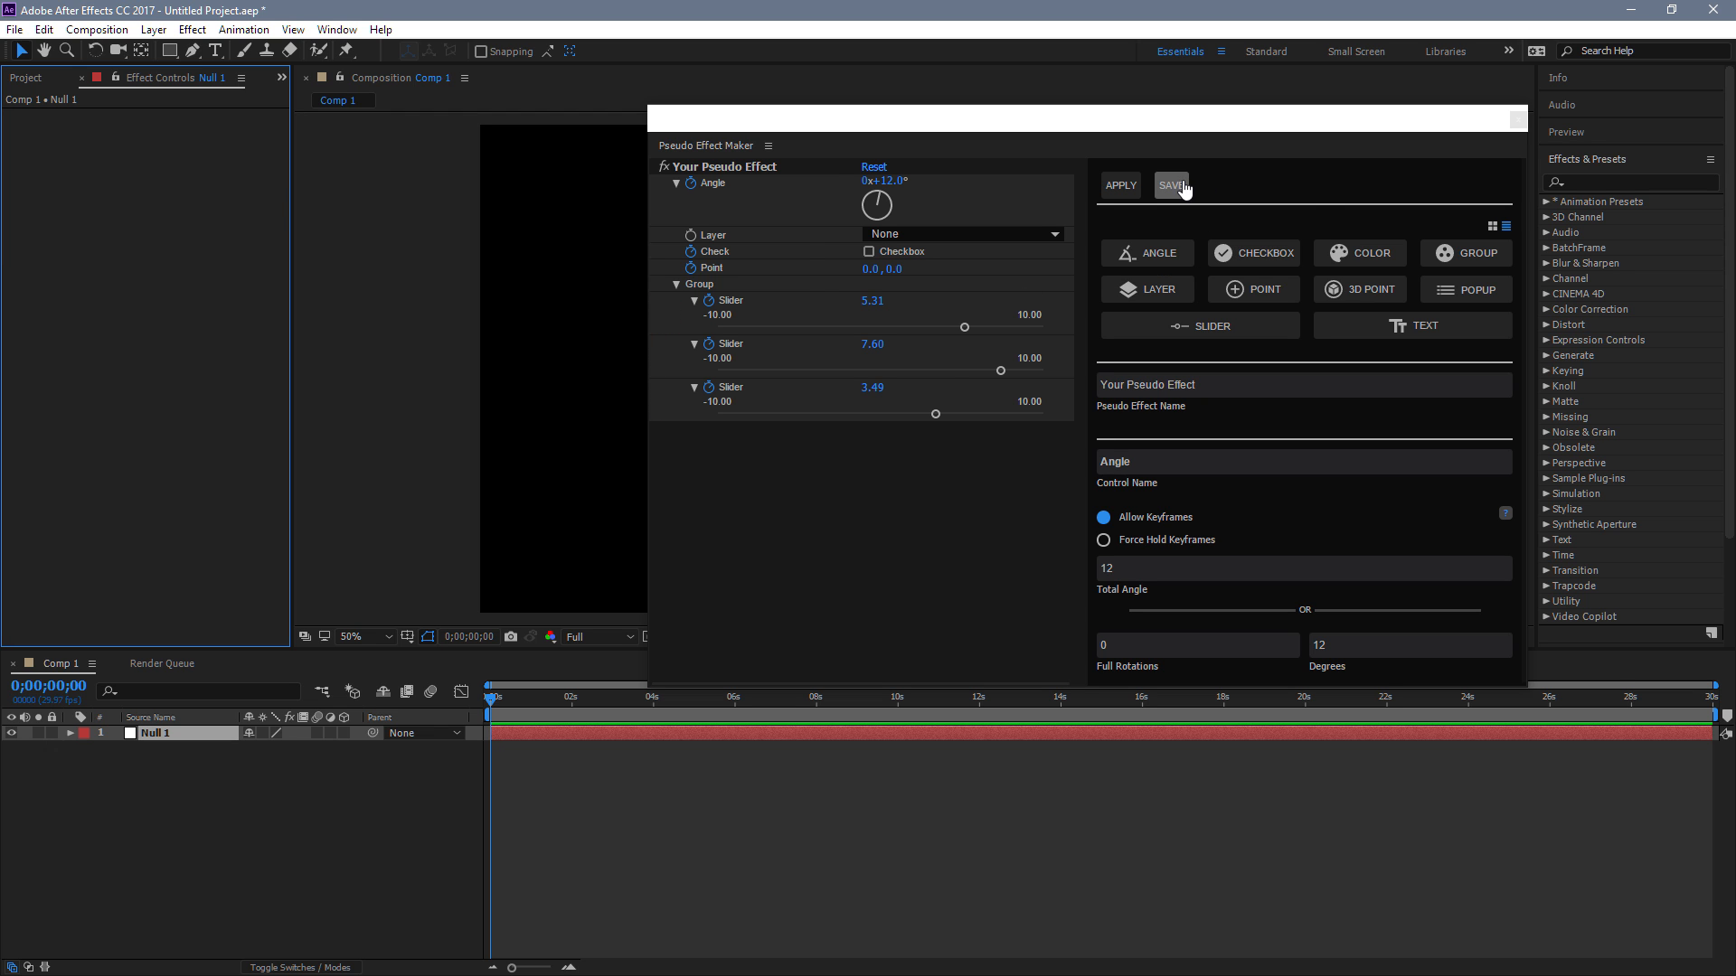
Save the pseudo effect as a preset named Tutorial in the Pseudo Effects Maker folder.
{"action": "left_click_drag", "start_coordinate": [1151, 127], "coordinate": [947, 123]}
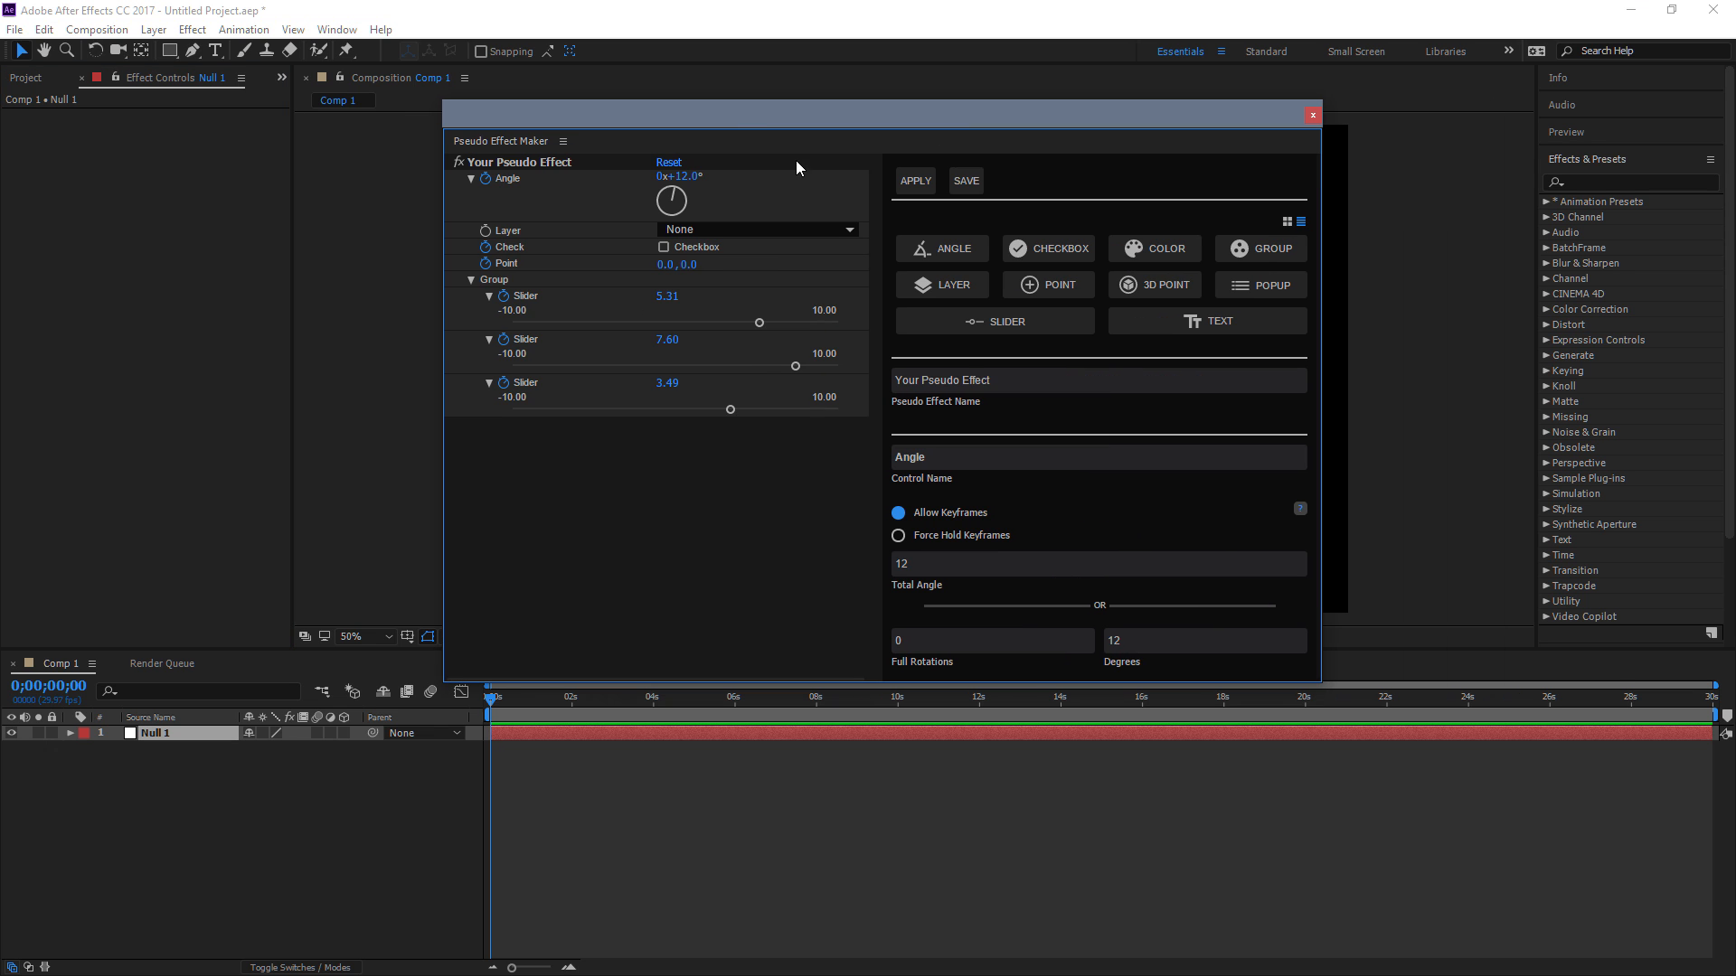
{"action": "left_click", "coordinate": [966, 185]}
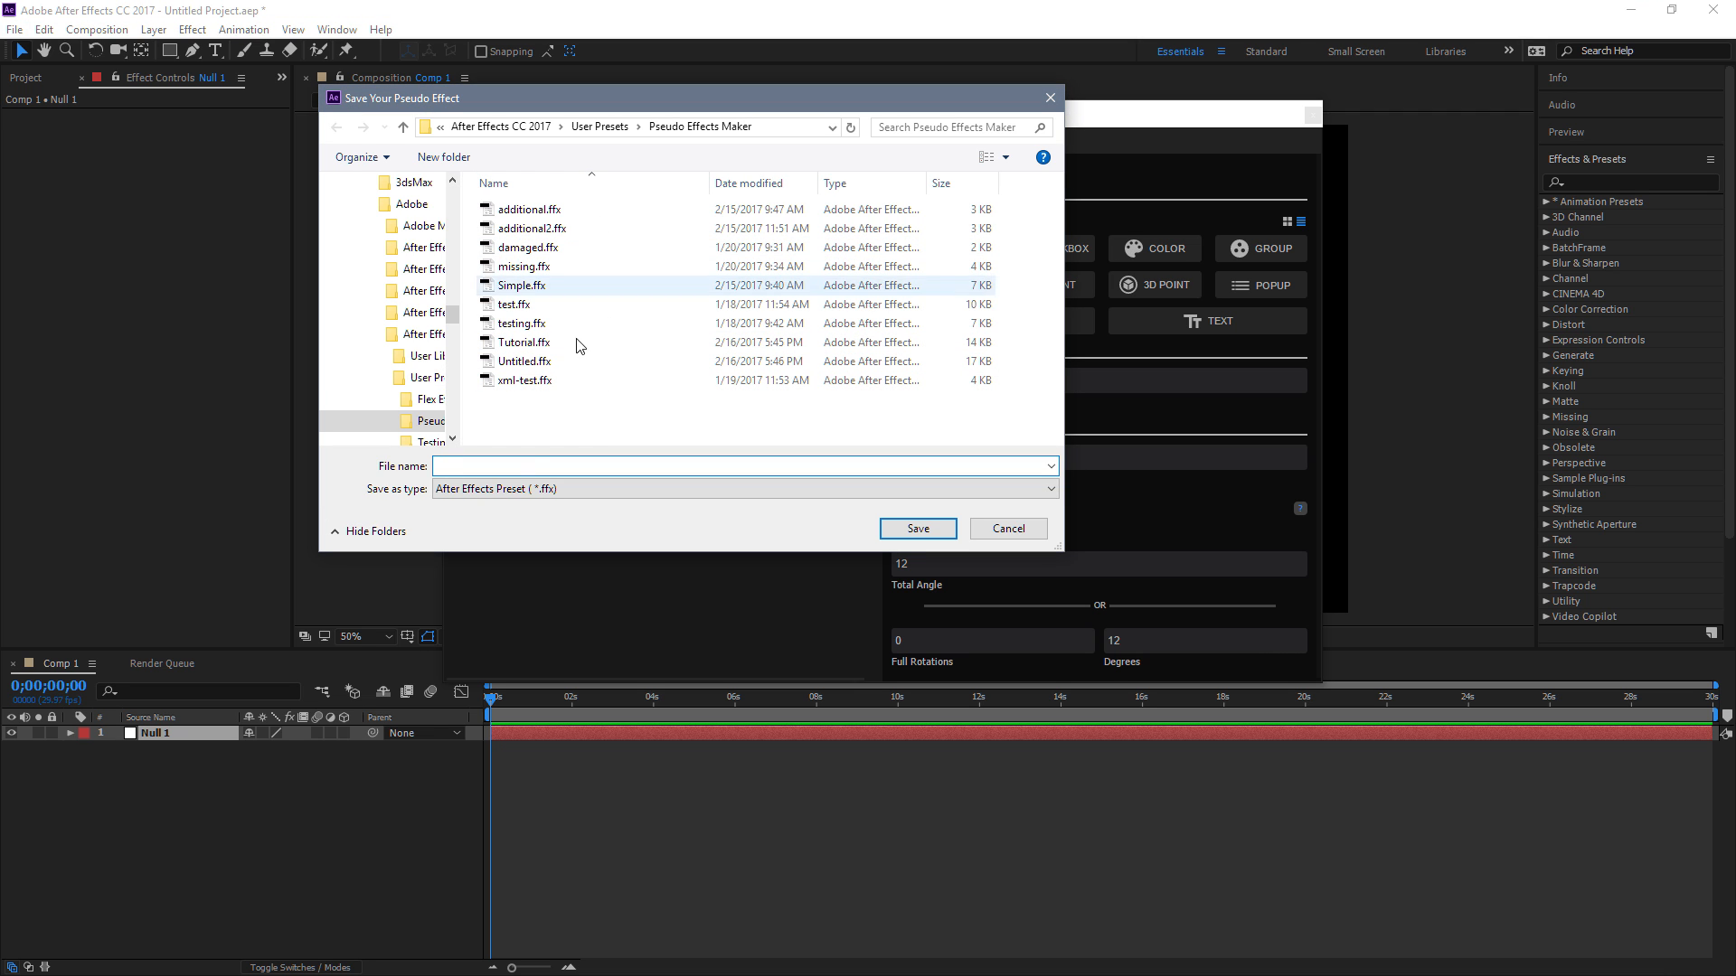
{"action": "type", "text": "Tutorial"}
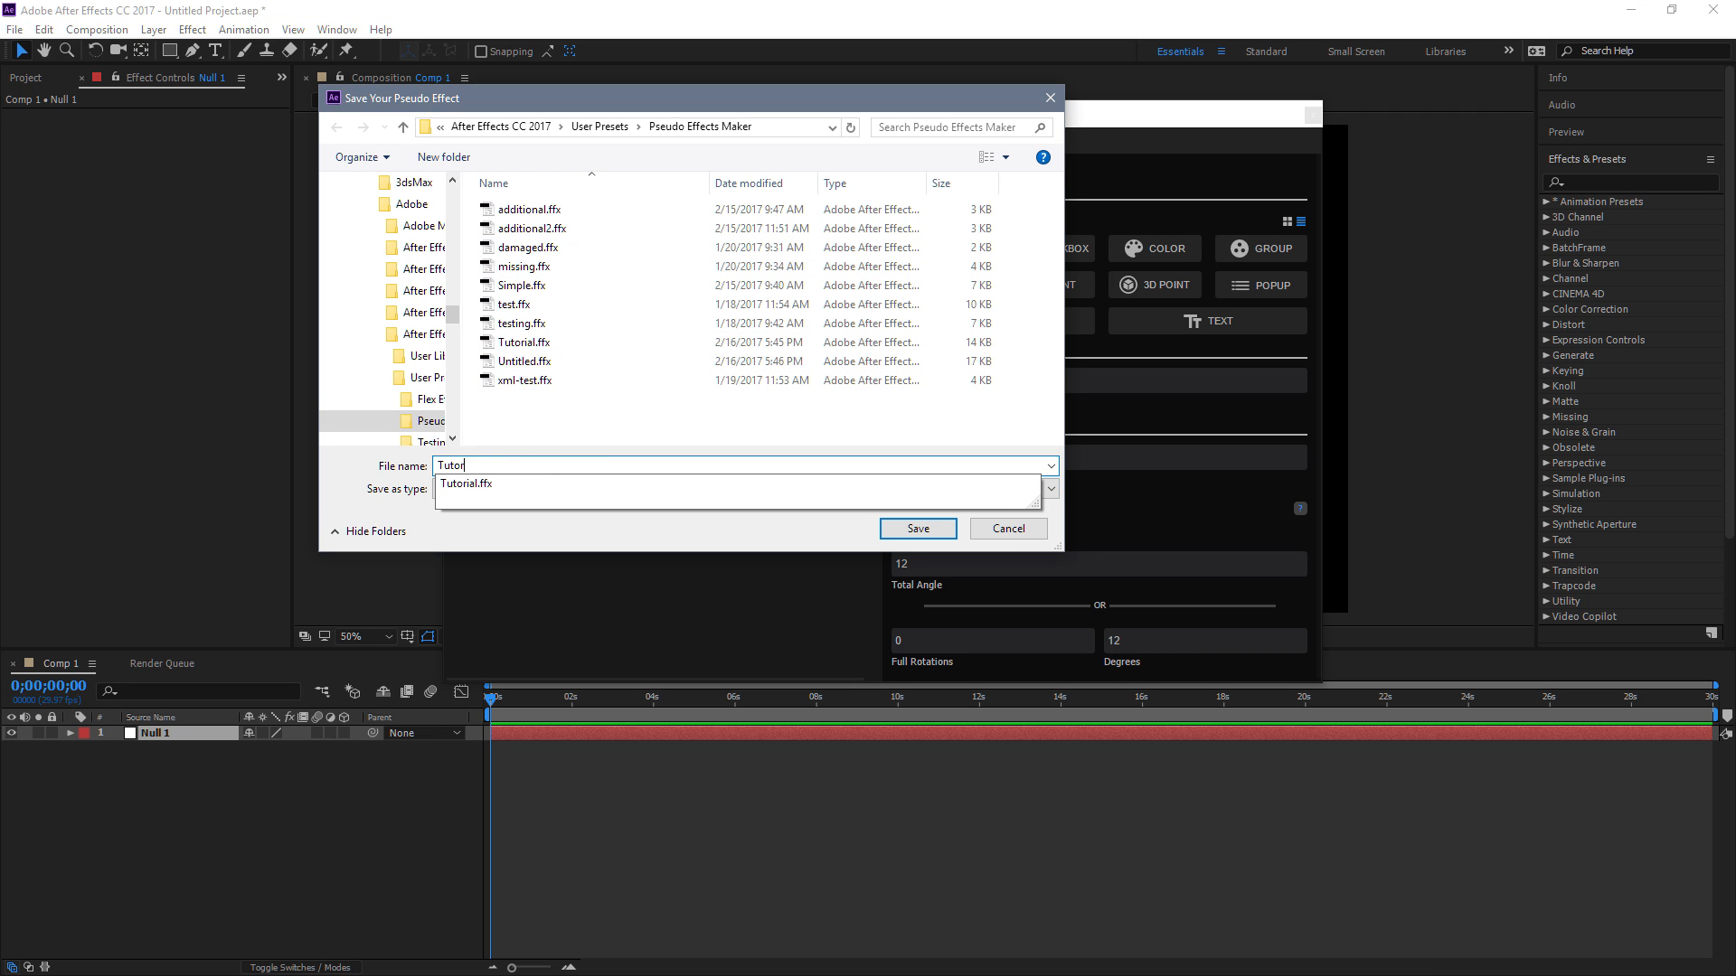
{"action": "left_click", "coordinate": [918, 529]}
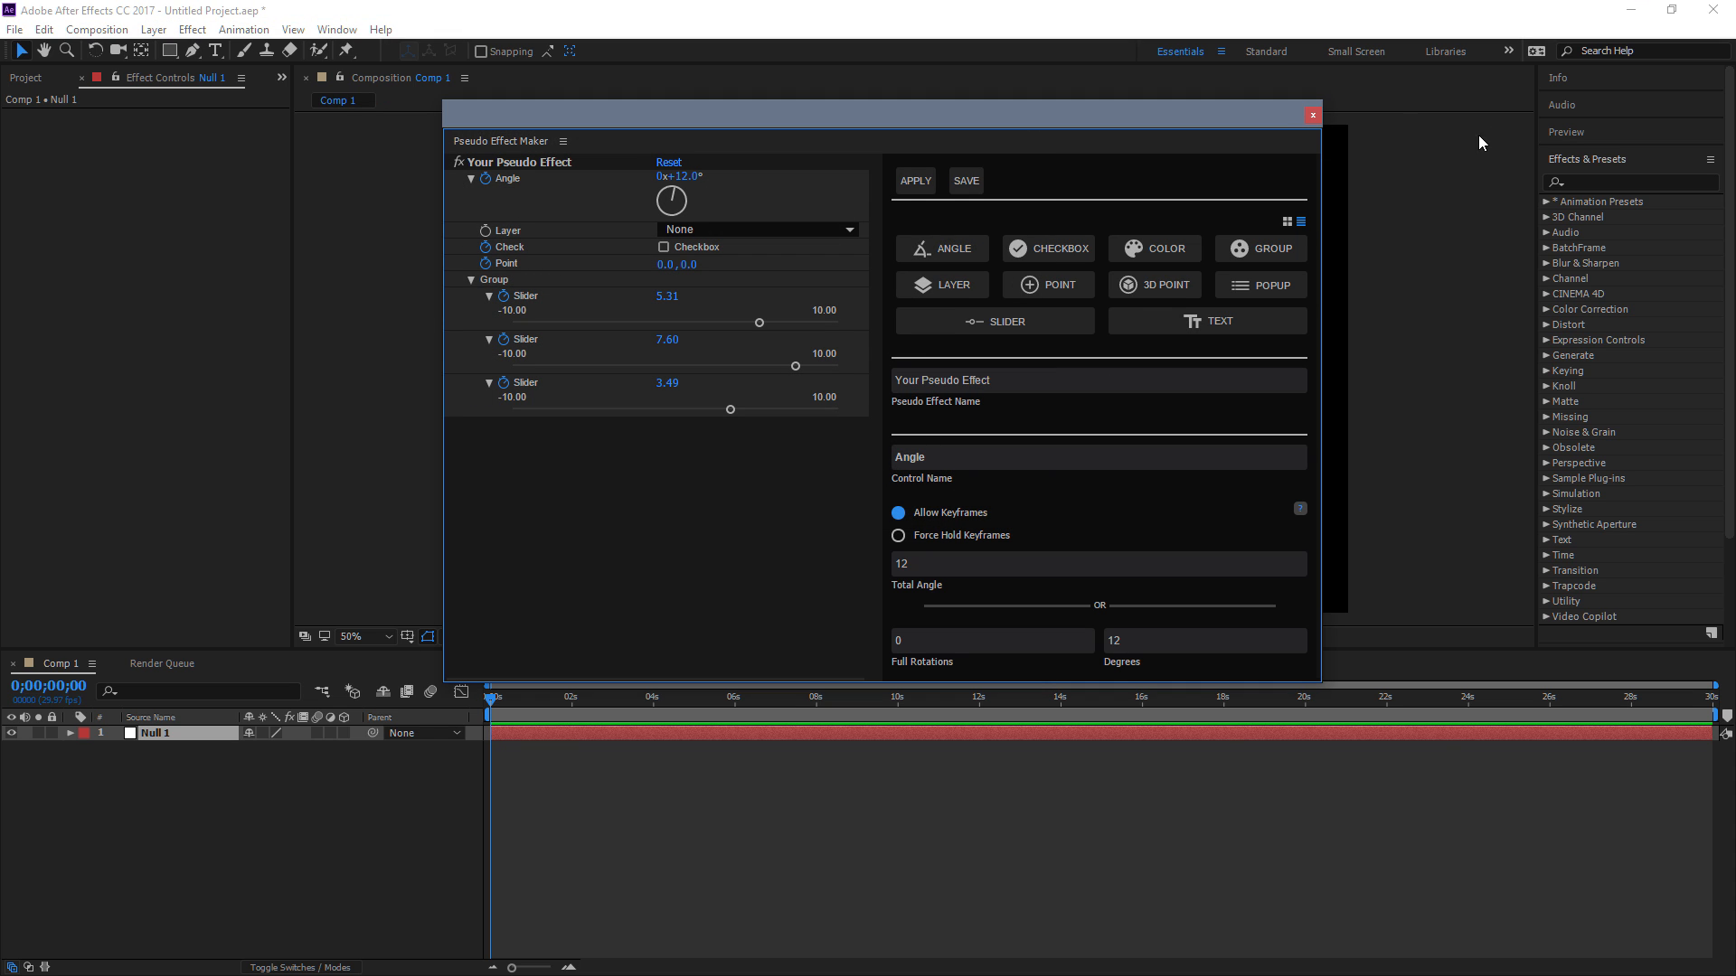
Refresh the Effects & Presets list.
{"action": "left_click", "coordinate": [1628, 180]}
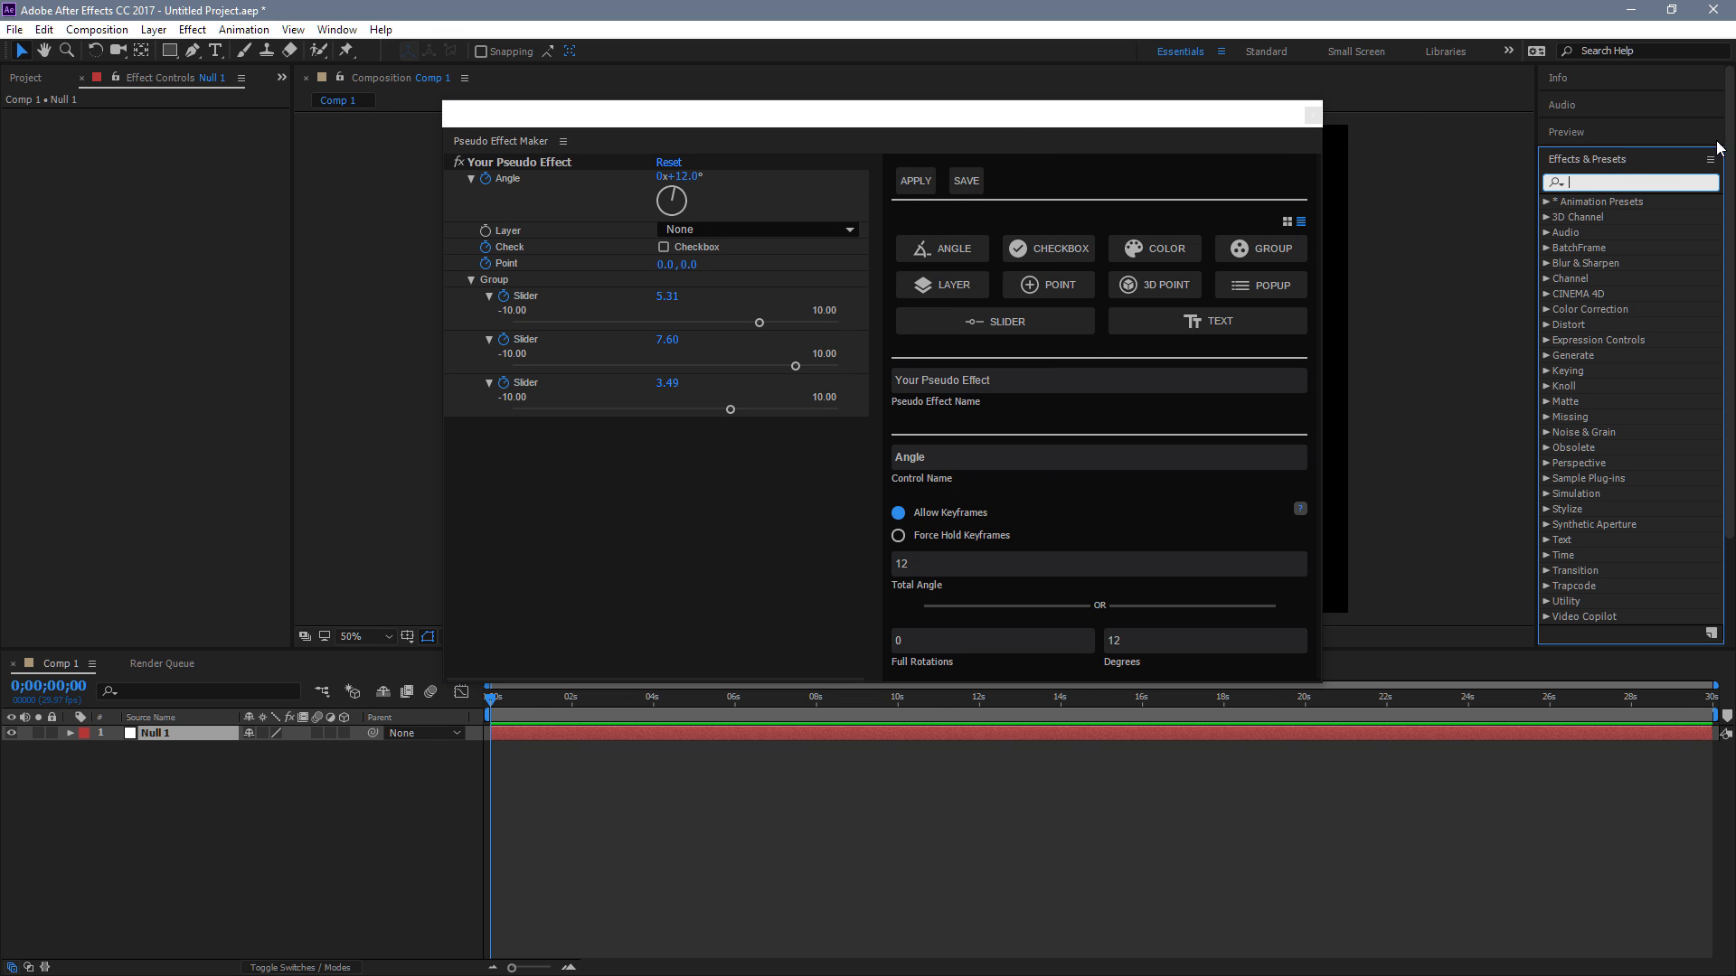
{"action": "left_click", "coordinate": [1710, 159]}
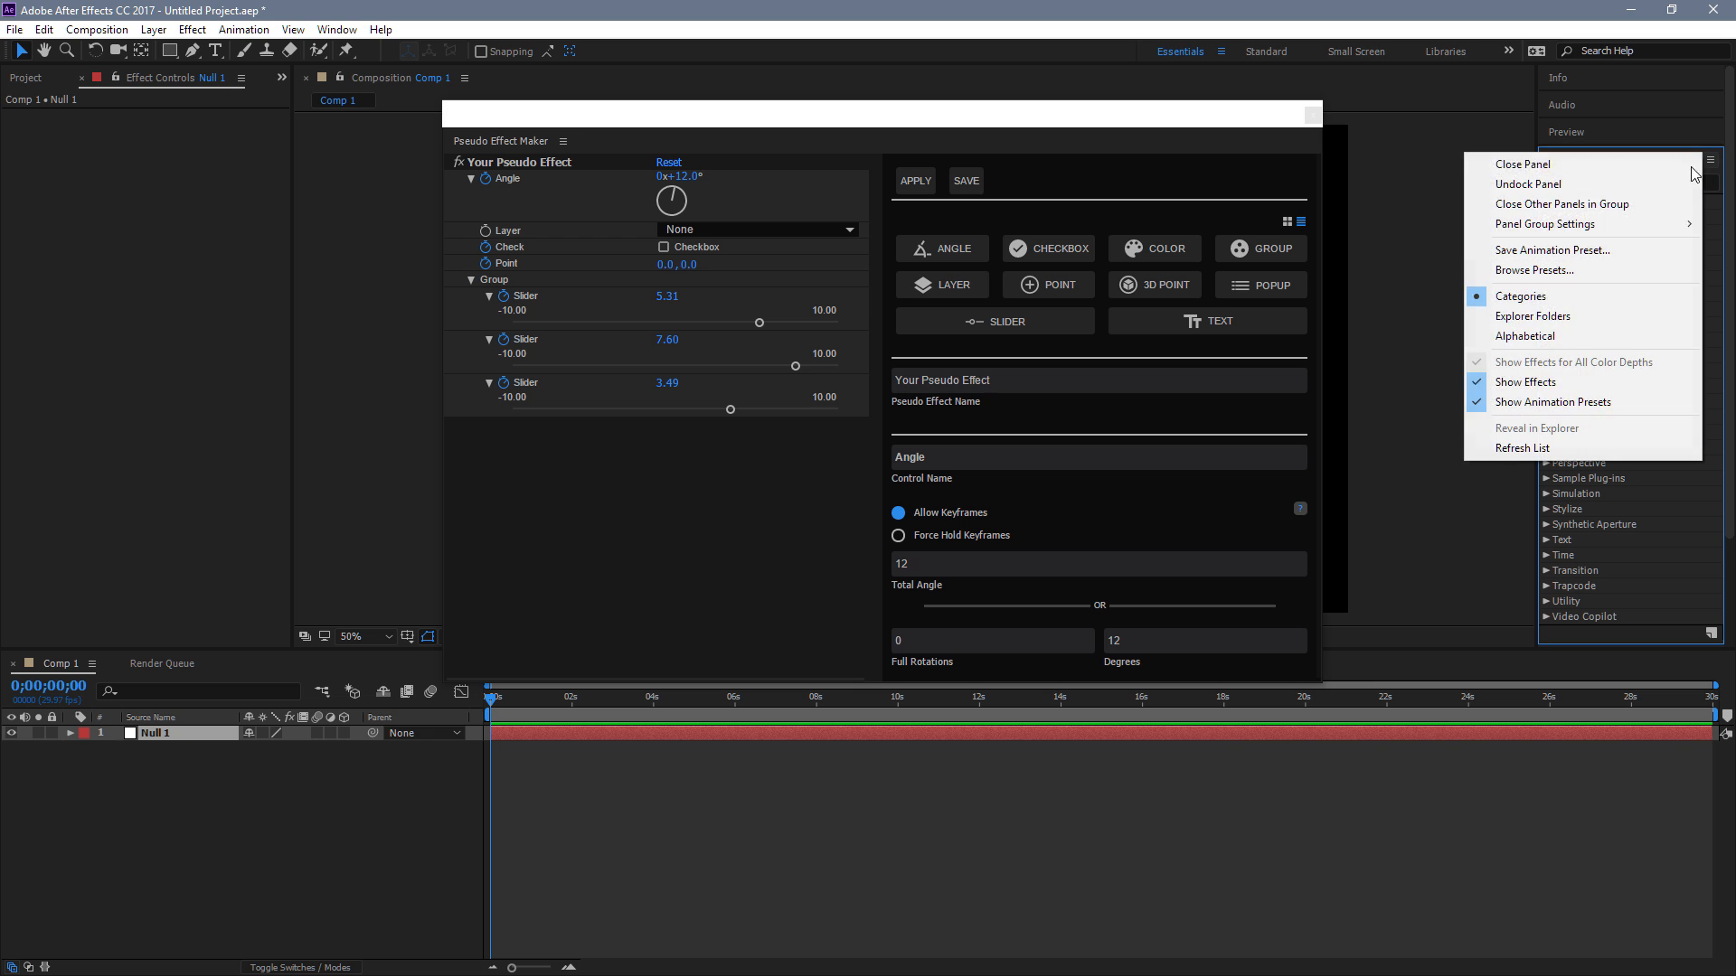
{"action": "left_click", "coordinate": [1564, 452]}
Find the Tutorial preset by searching for "Tut", apply it to Null 1 with its Group expanded, and close the Pseudo Effect Maker.
{"action": "left_click", "coordinate": [1596, 179]}
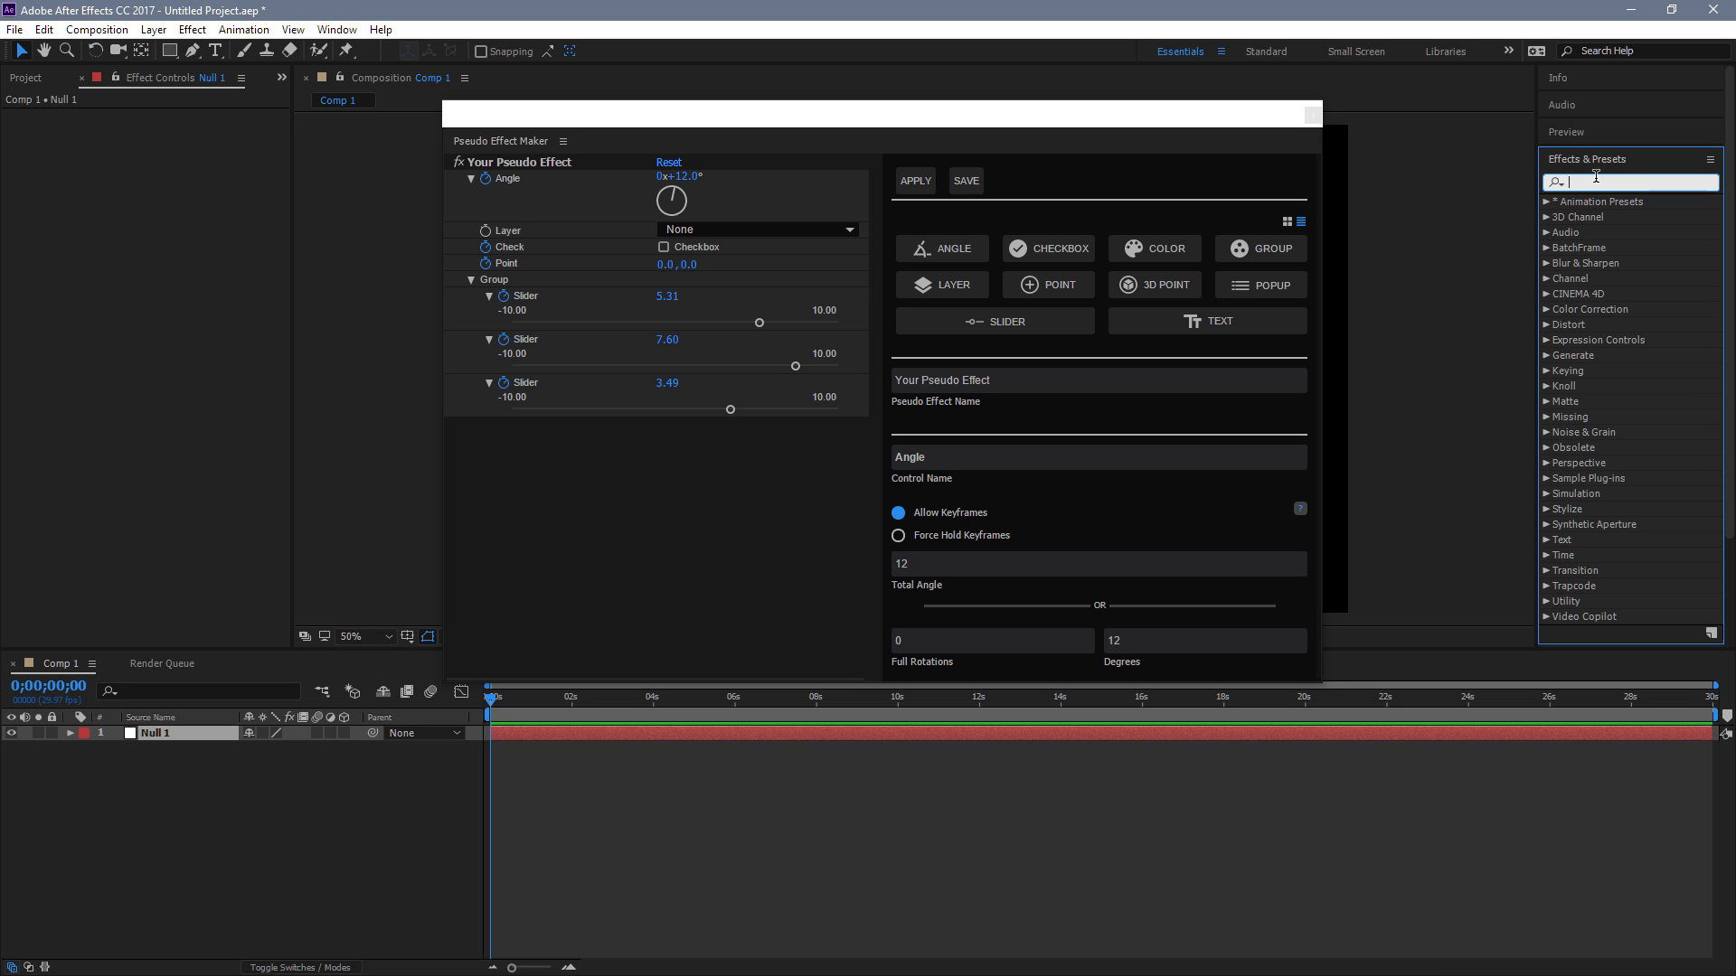
{"action": "type", "text": "Tut"}
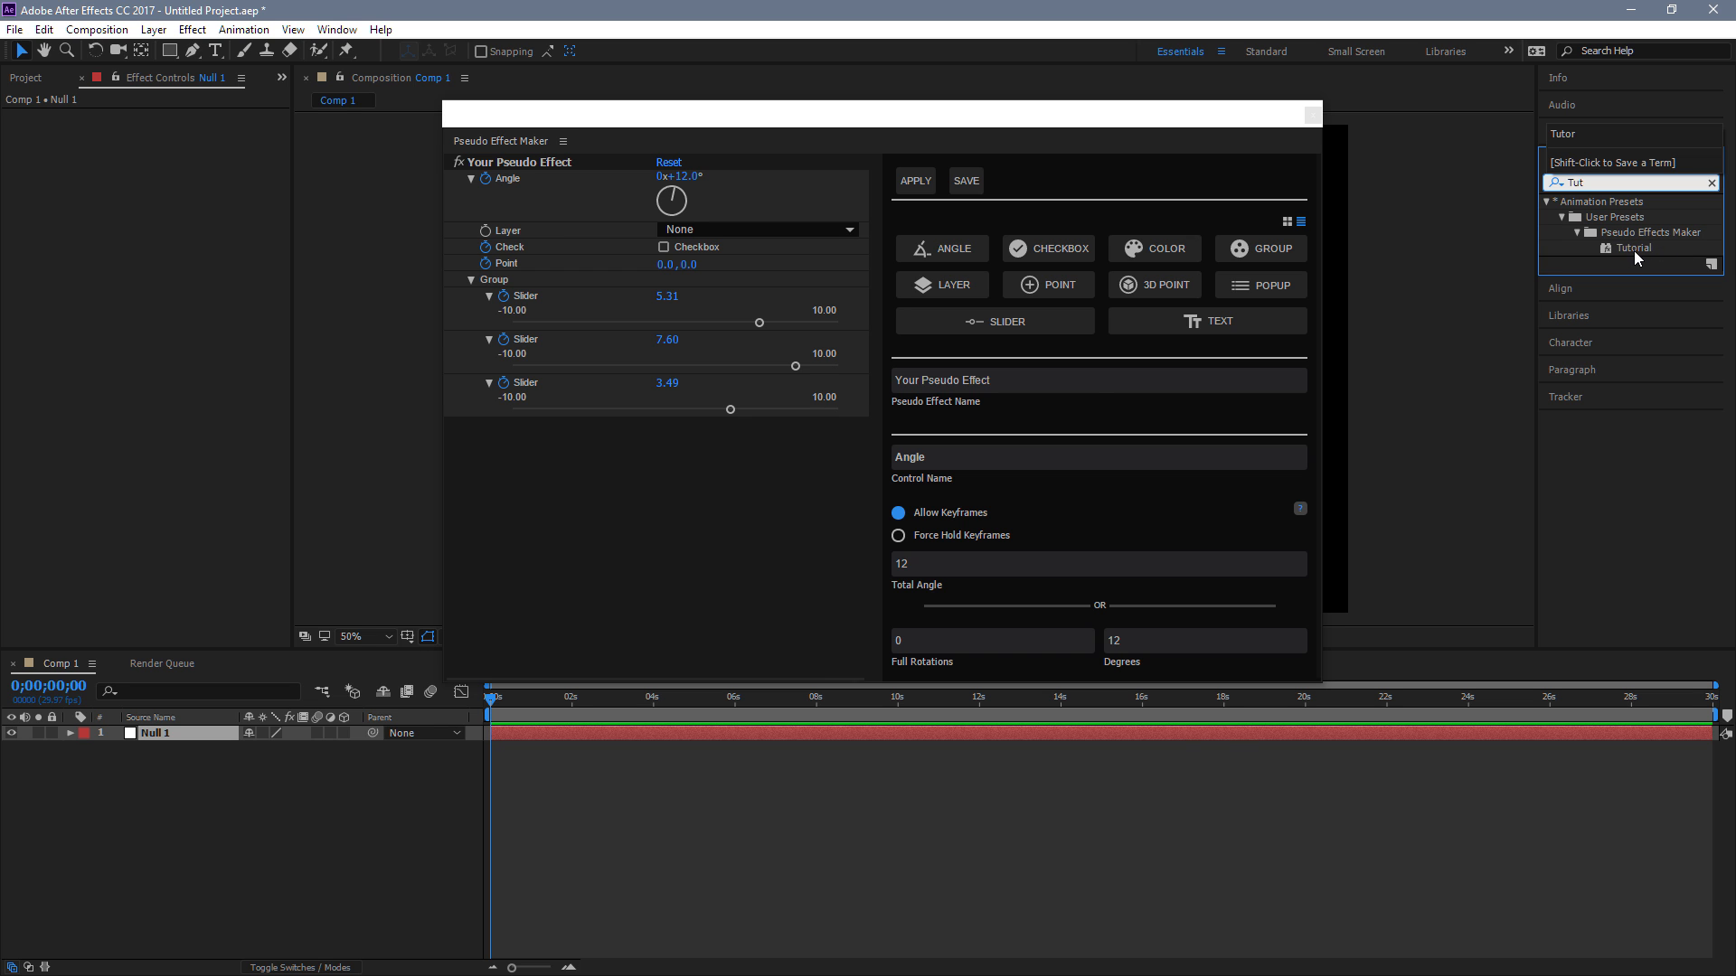
{"action": "left_click_drag", "start_coordinate": [1634, 249], "coordinate": [184, 743]}
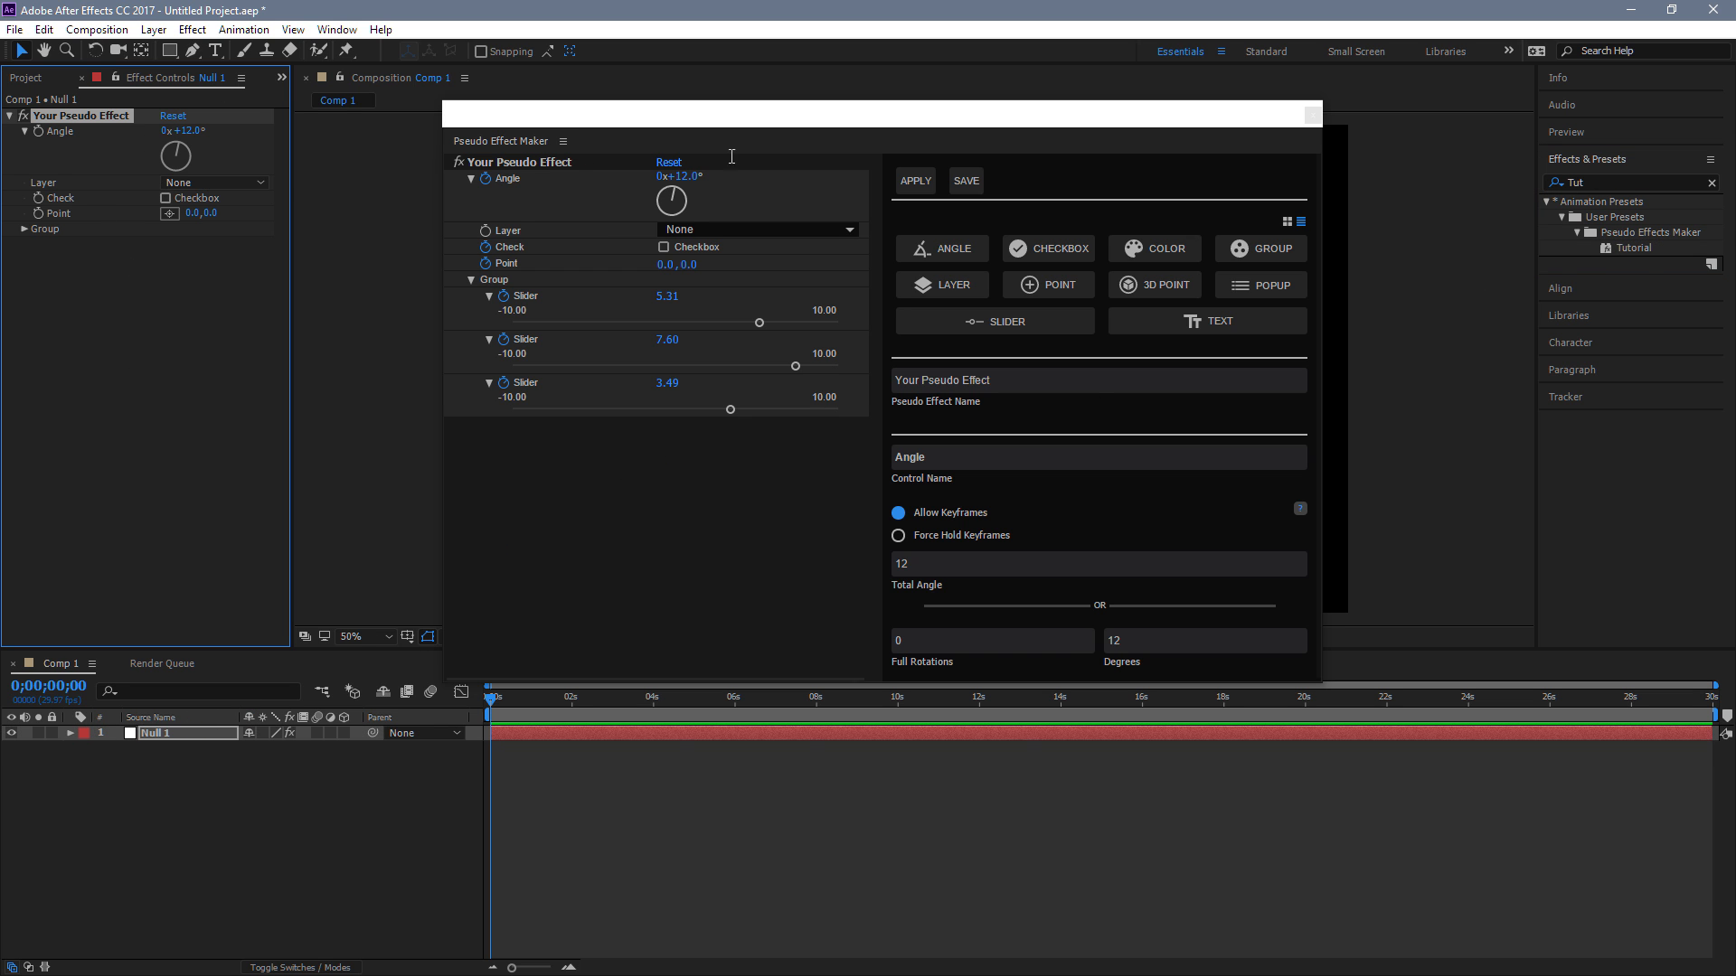
{"action": "left_click", "coordinate": [25, 230]}
{"action": "left_click", "coordinate": [1313, 115]}
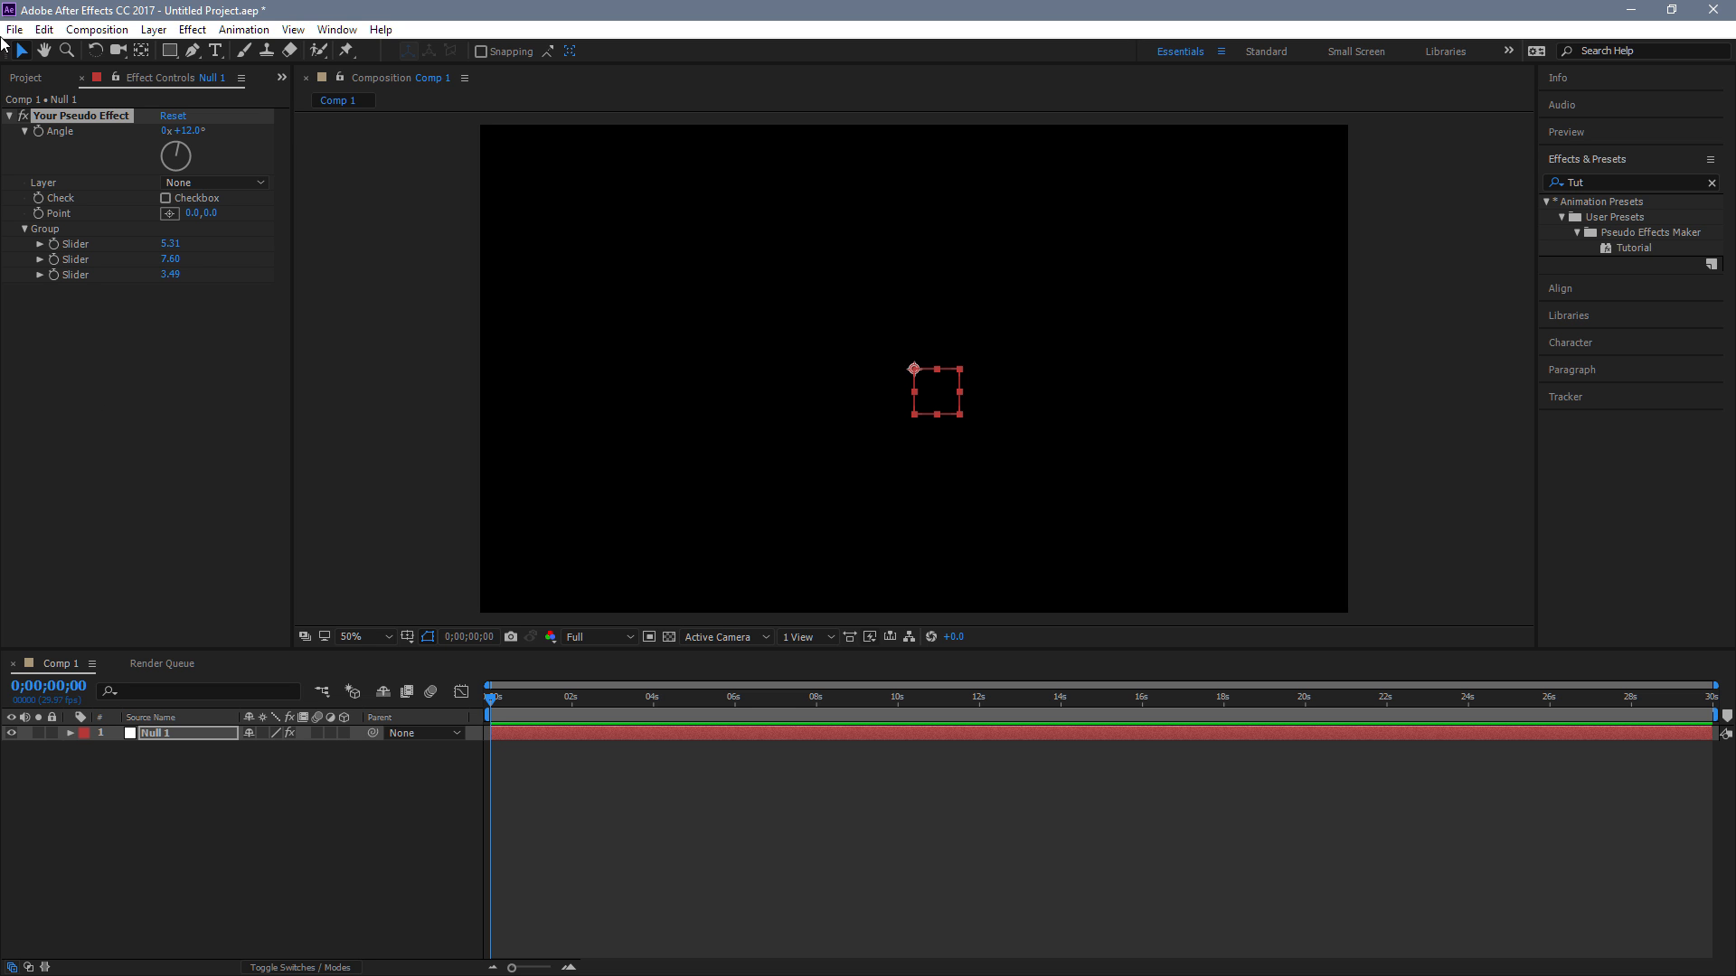
Try to save the effect applied to Null 1 as an animation preset.
{"action": "left_click_drag", "start_coordinate": [83, 117], "coordinate": [1627, 235]}
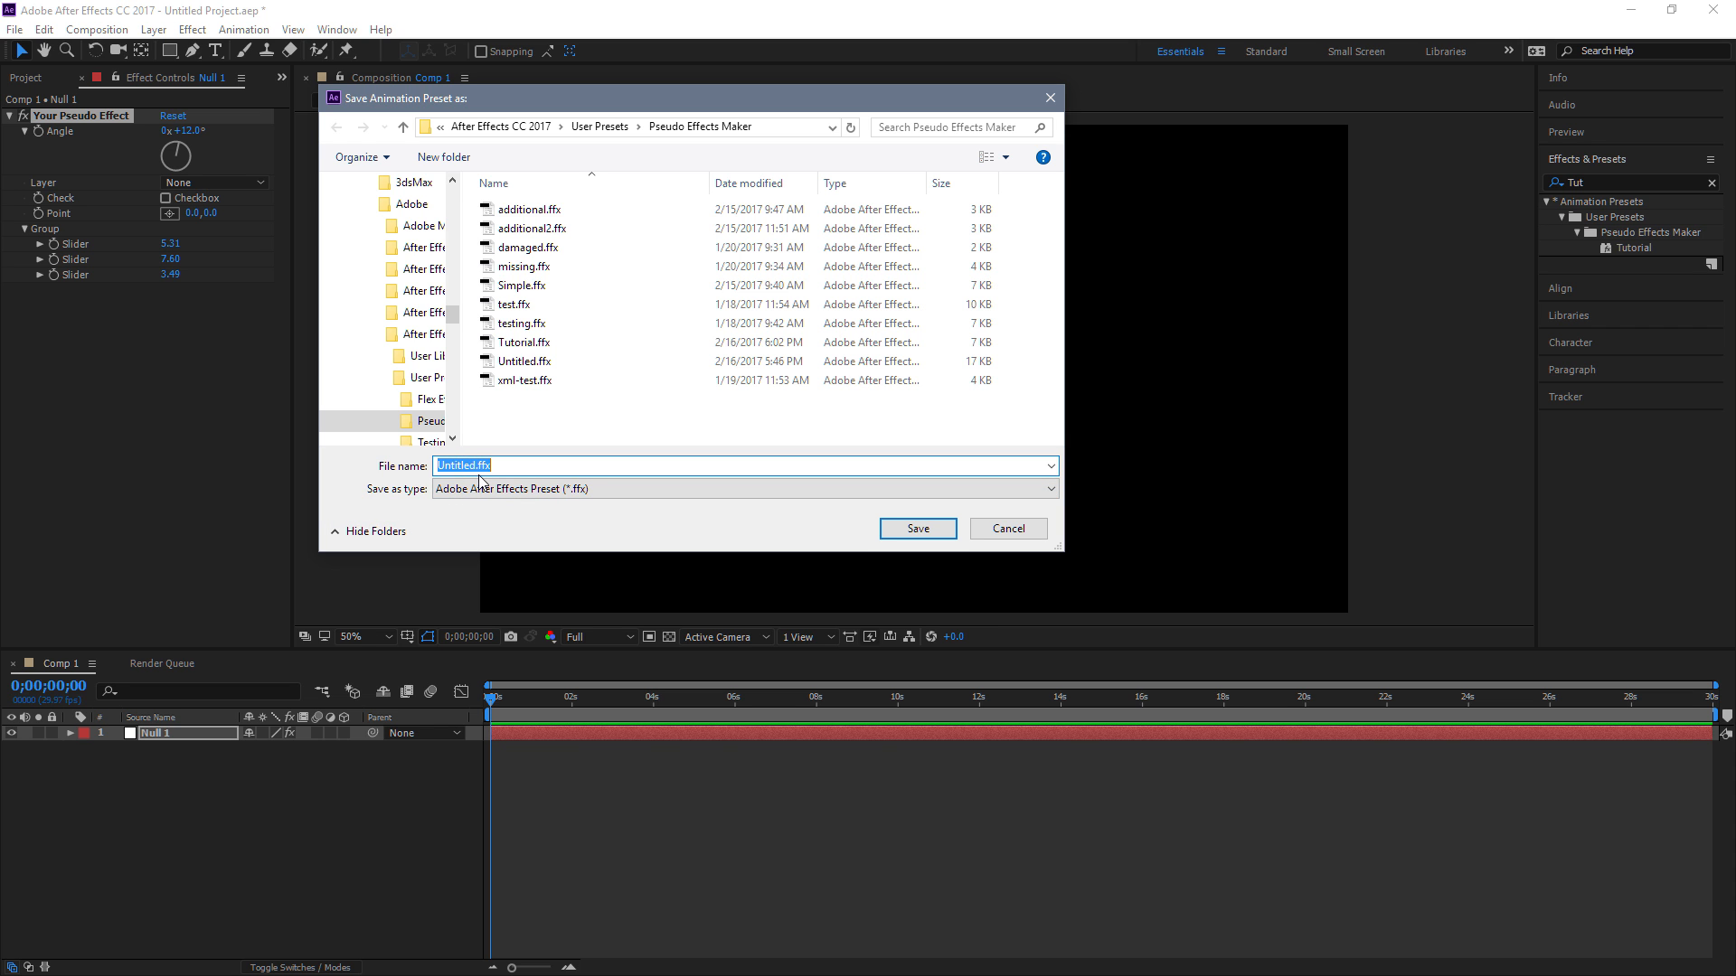
{"action": "left_click", "coordinate": [1010, 531]}
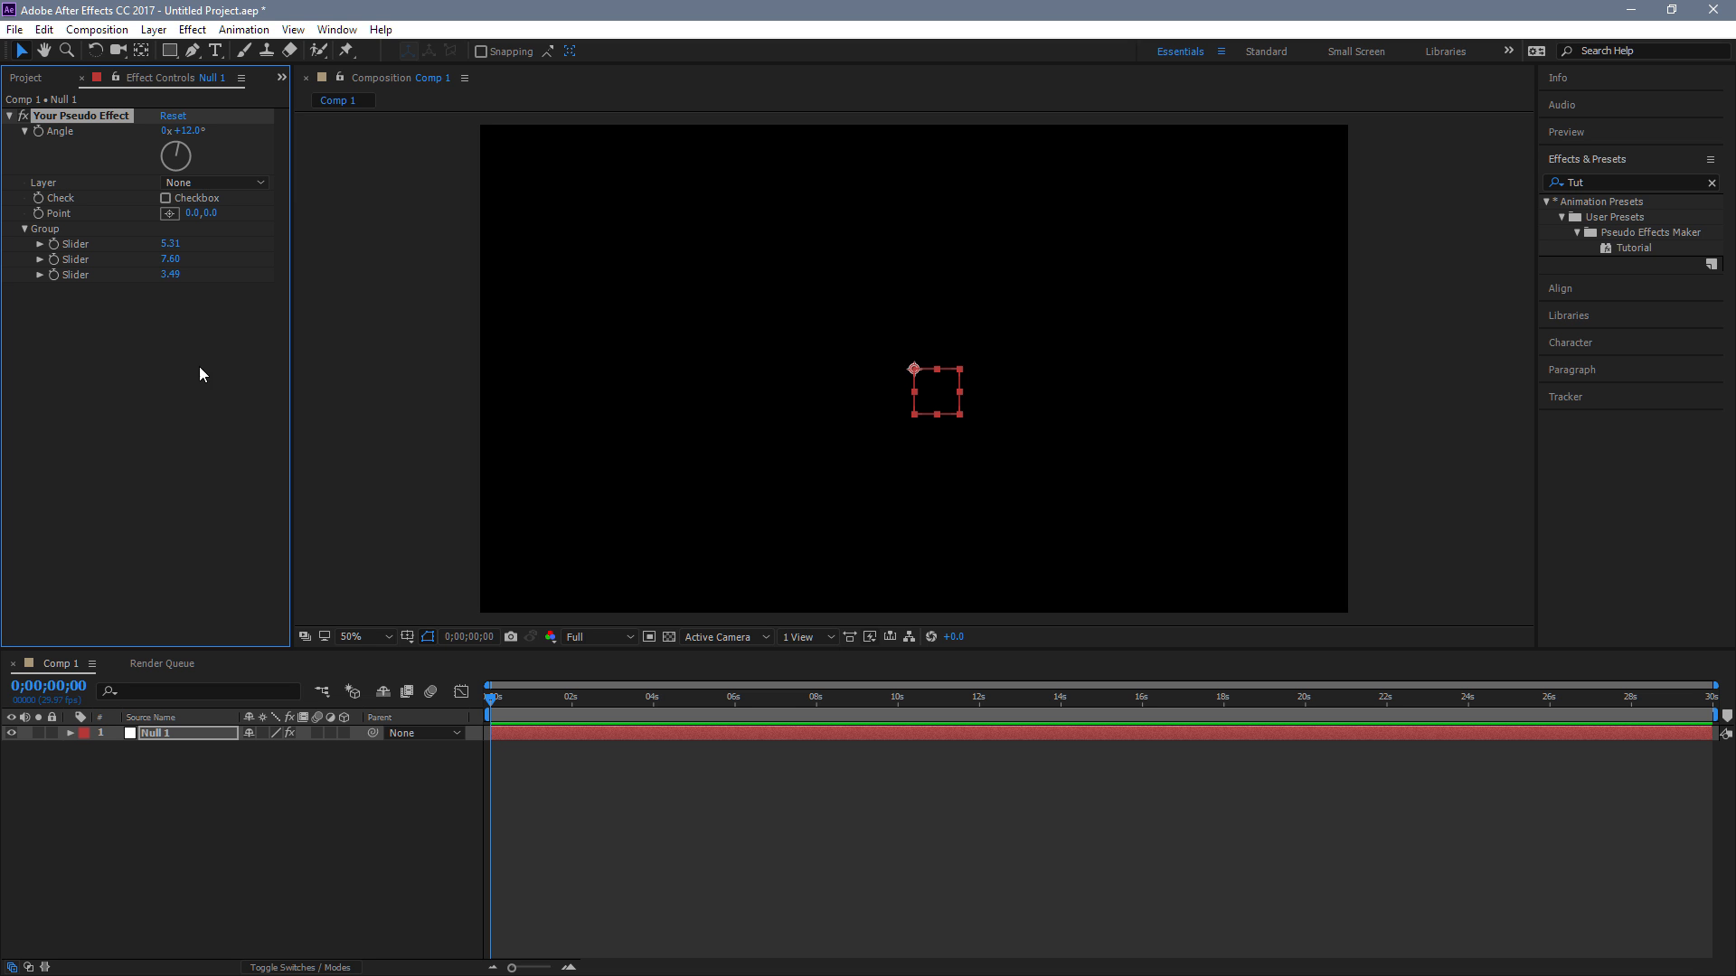
Reopen the Pseudo Effect Maker extension and add a Point control to the empty effect.
{"action": "left_click", "coordinate": [336, 30]}
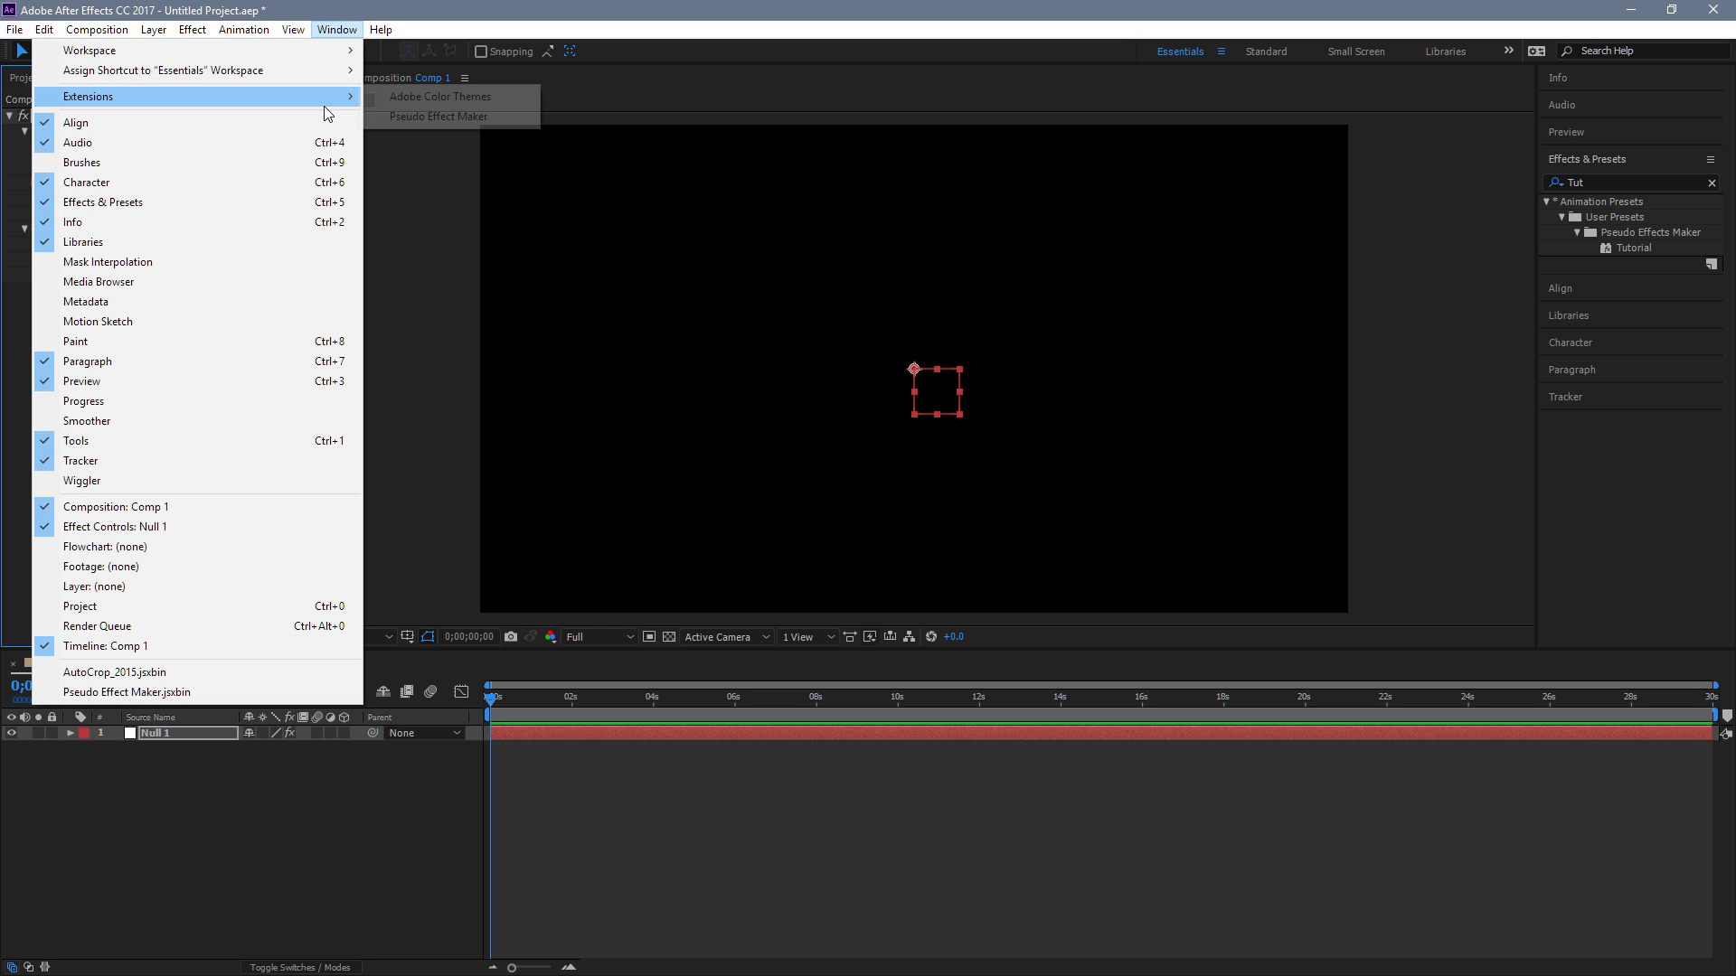
{"action": "mouse_move", "coordinate": [308, 90]}
{"action": "left_click", "coordinate": [407, 116]}
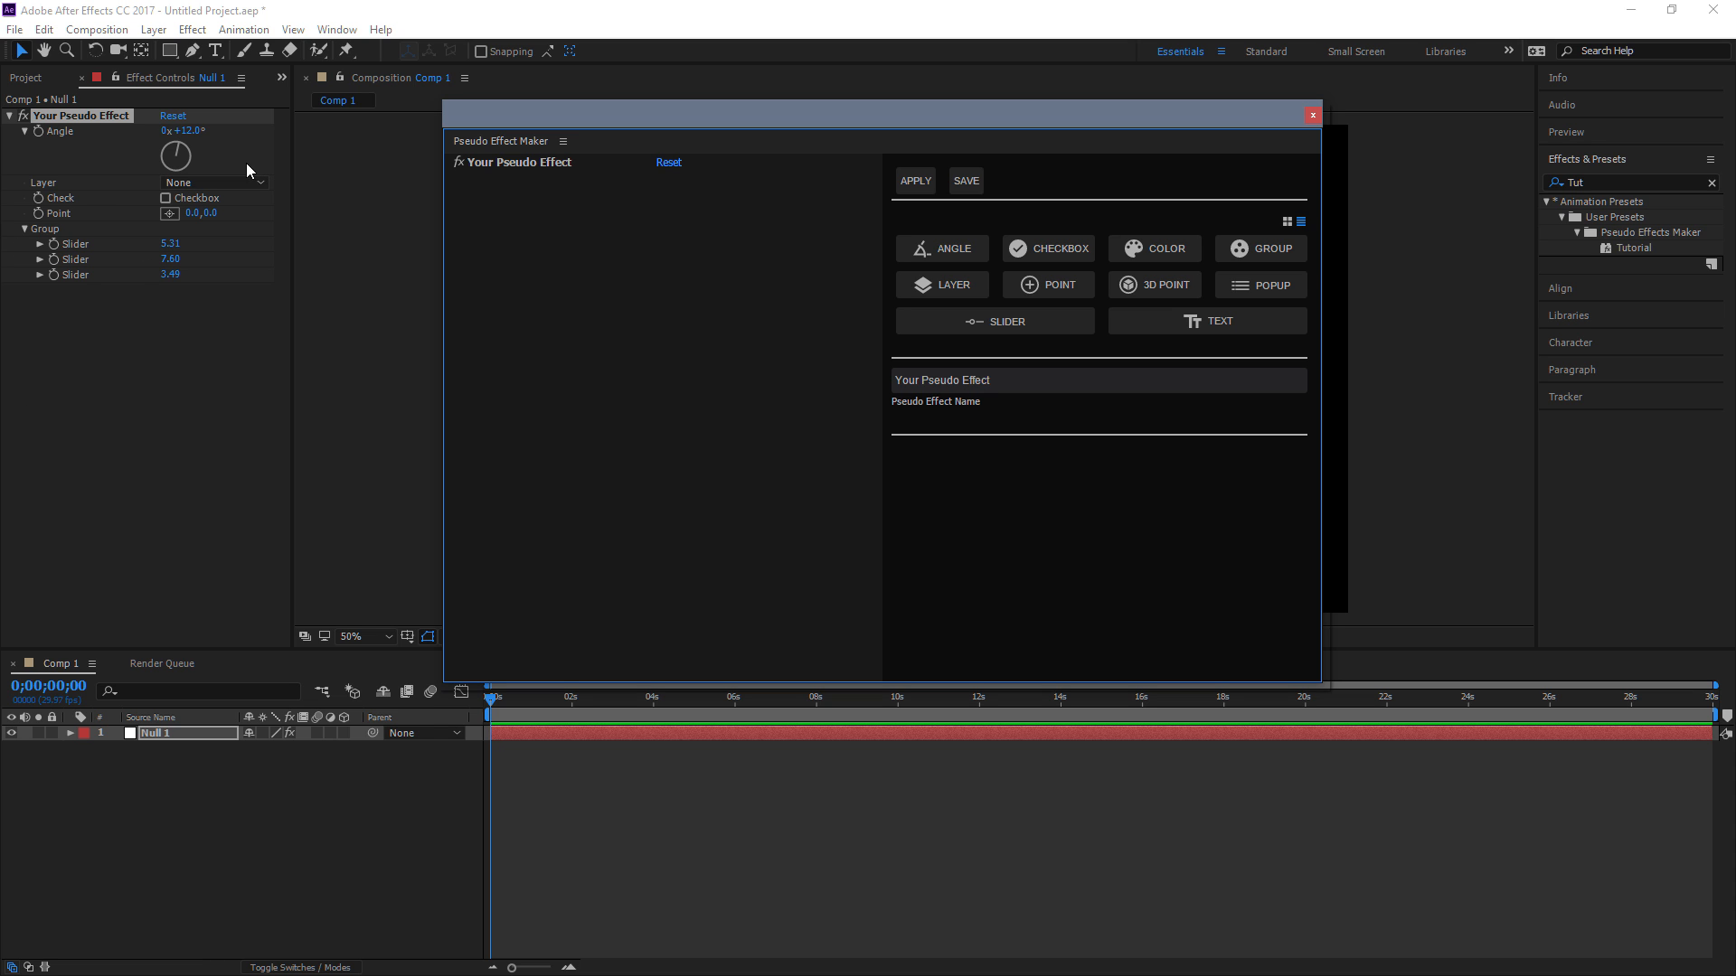
{"action": "left_click", "coordinate": [1049, 285]}
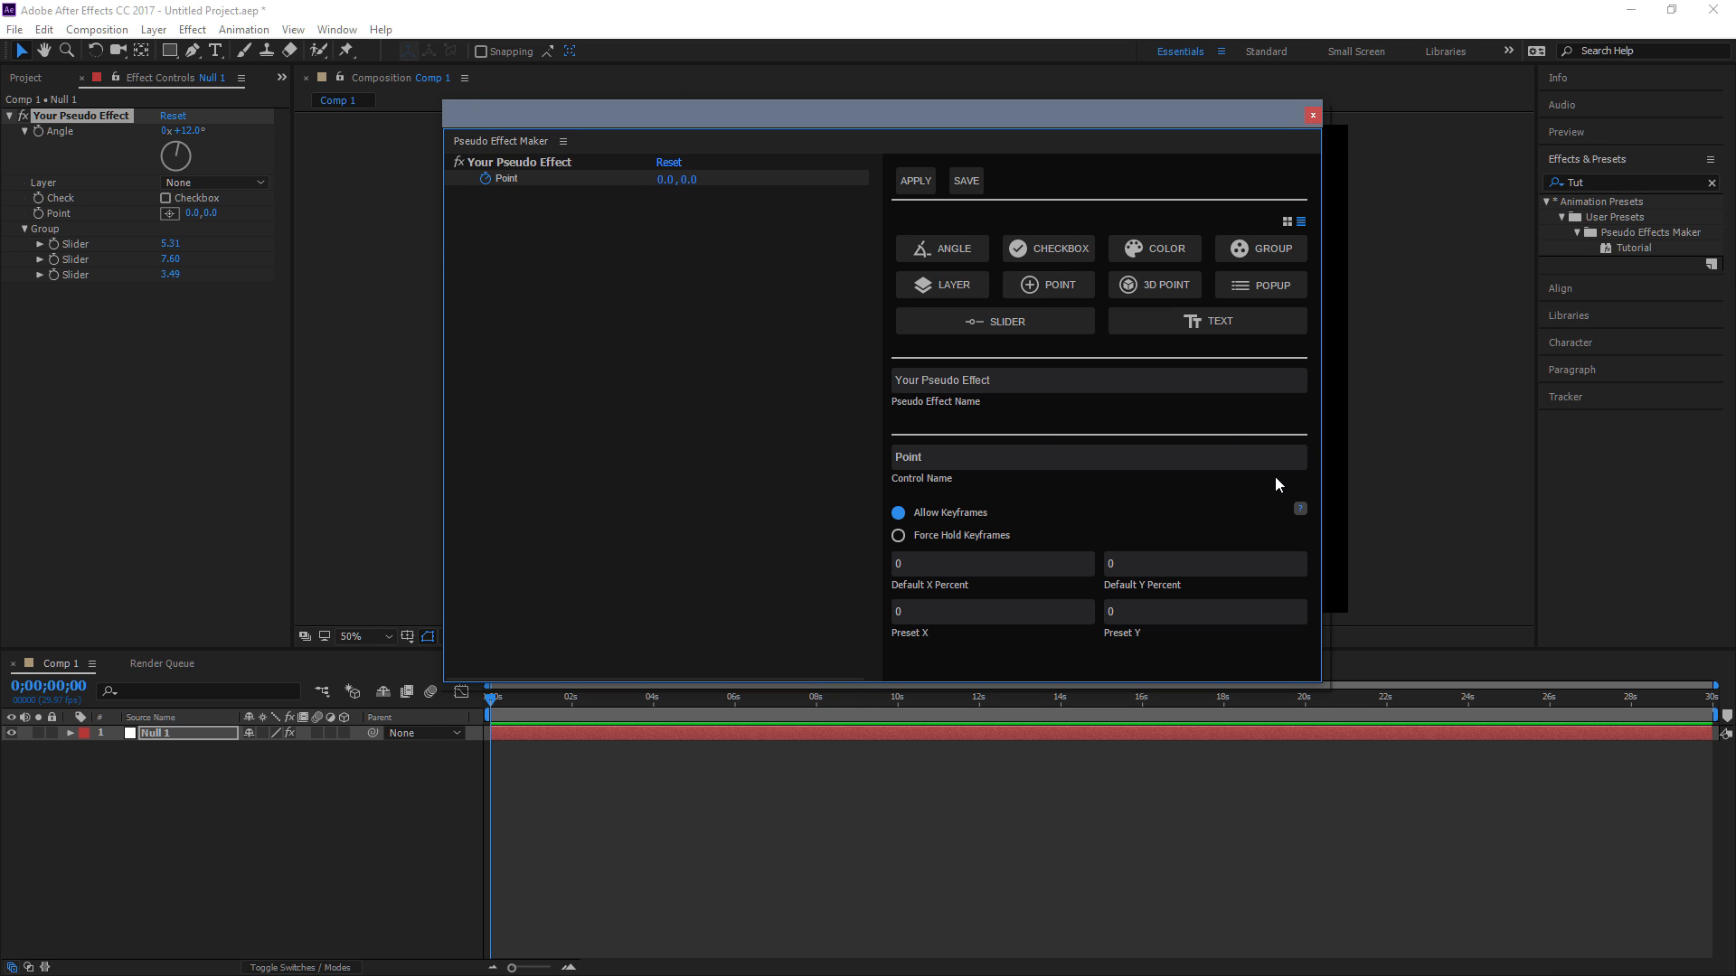